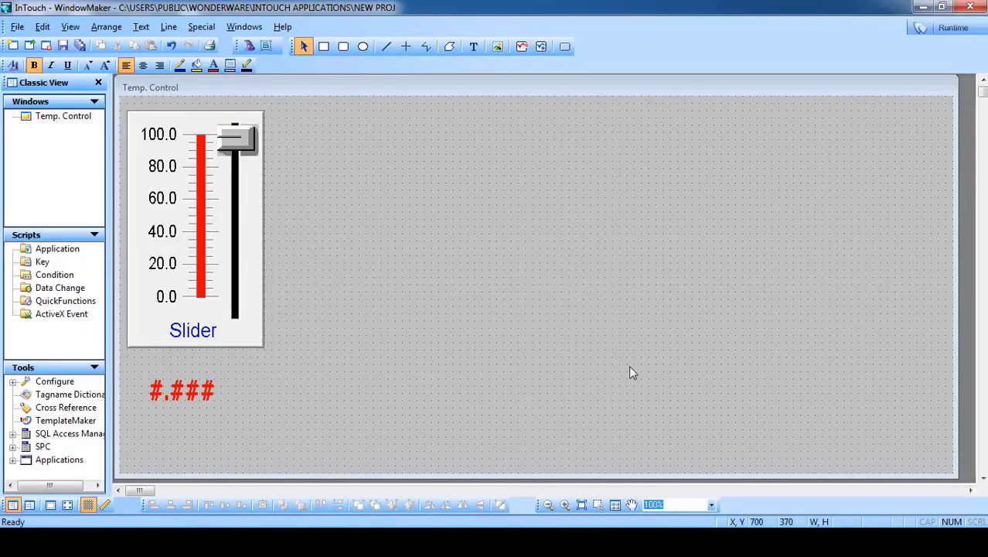
Step: Set the slider's tagname to a1 in the Slider Wizard
{"action": "left_click", "coordinate": [221, 232]}
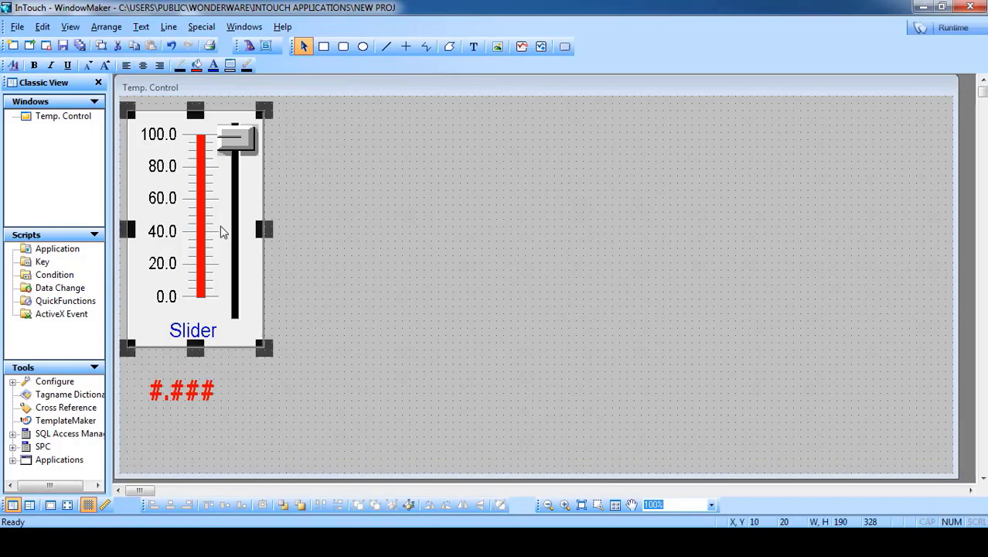
{"action": "left_click", "coordinate": [250, 47]}
{"action": "left_click", "coordinate": [684, 121]}
{"action": "double_click", "coordinate": [162, 246]}
{"action": "type", "text": "a1"}
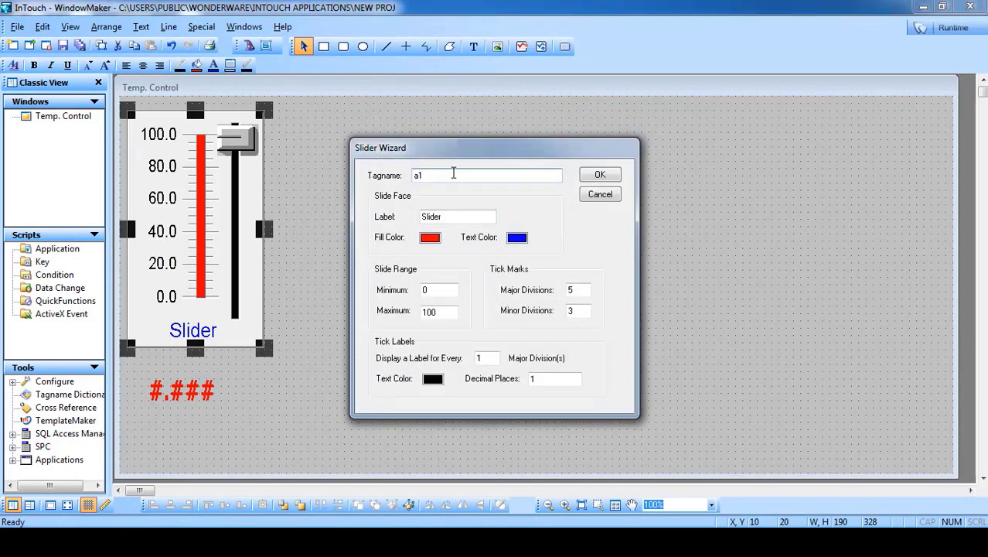
{"action": "left_click_drag", "start_coordinate": [453, 174], "coordinate": [394, 174]}
{"action": "left_click", "coordinate": [600, 175]}
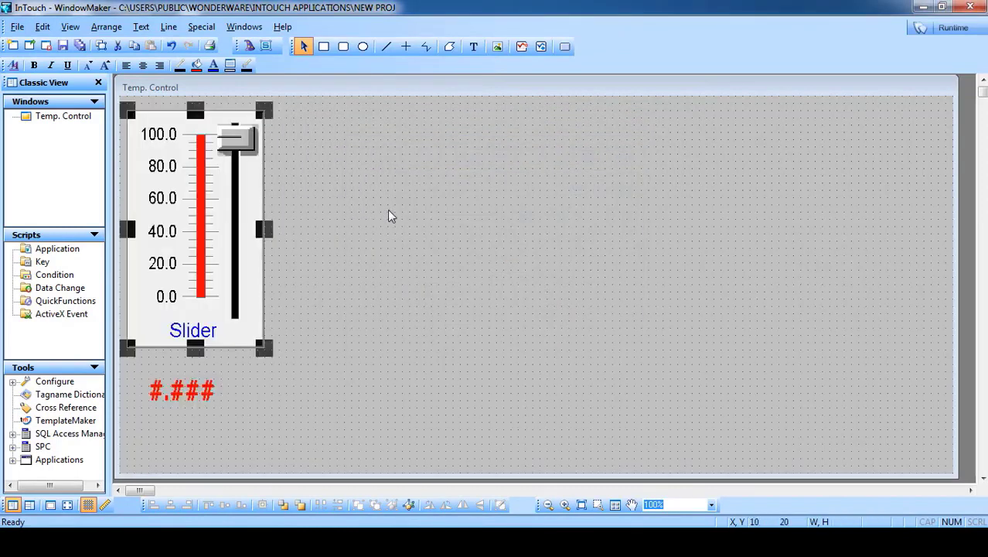
{"action": "left_click", "coordinate": [389, 216]}
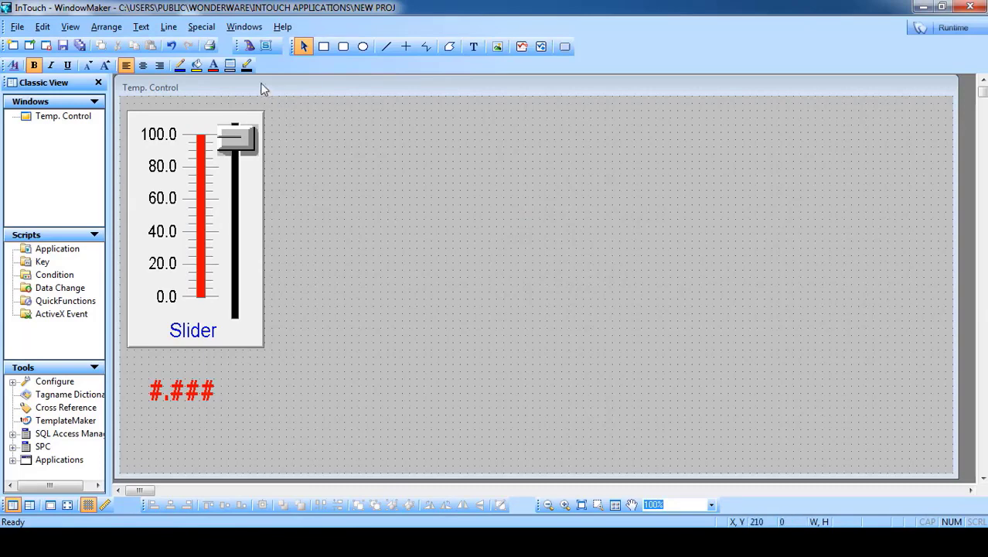
Step: Insert the cone-bottomed tank from the Symbol Factory's Tanks category and enlarge it to about 143 by 211 beside the slider
{"action": "left_click", "coordinate": [249, 46]}
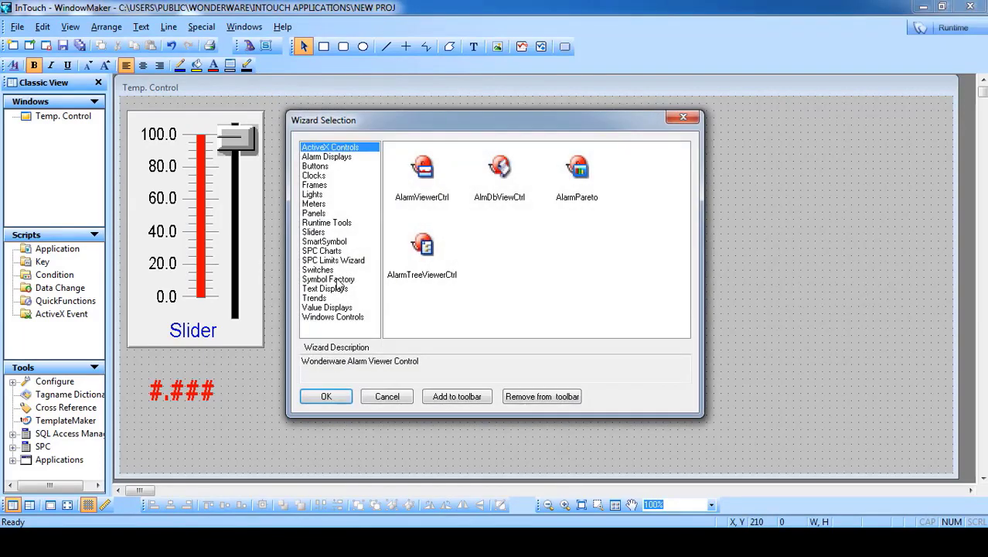
{"action": "left_click", "coordinate": [342, 280]}
{"action": "left_click", "coordinate": [417, 164]}
{"action": "double_click", "coordinate": [417, 164]}
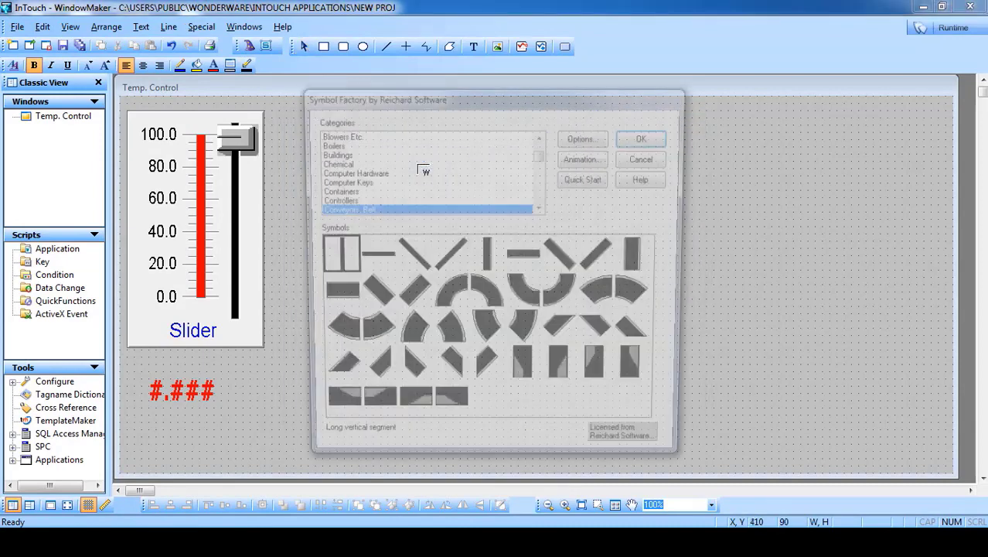
{"action": "key", "text": "t"}
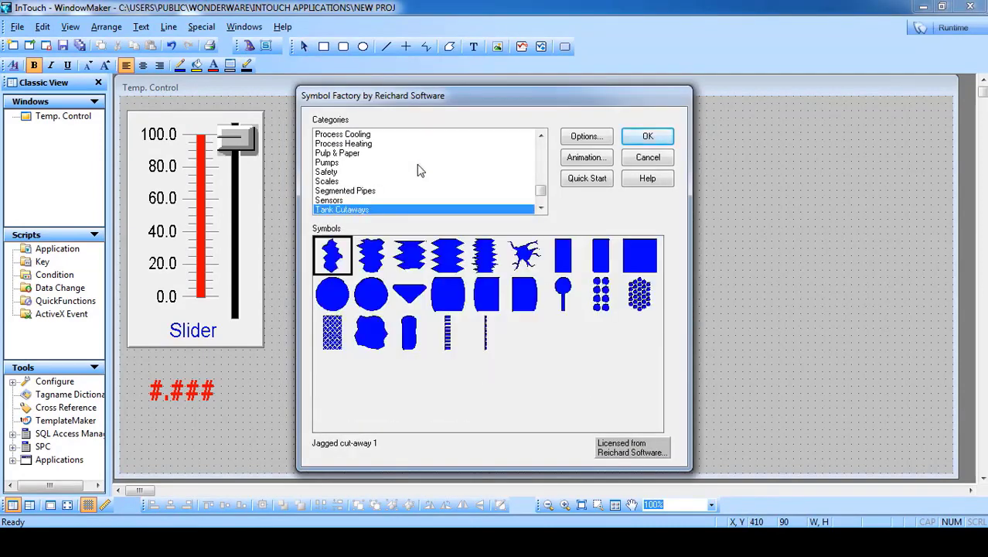
{"action": "scroll", "coordinate": [423, 174], "scroll_direction": "down", "scroll_amount": 1}
{"action": "left_click", "coordinate": [332, 191]}
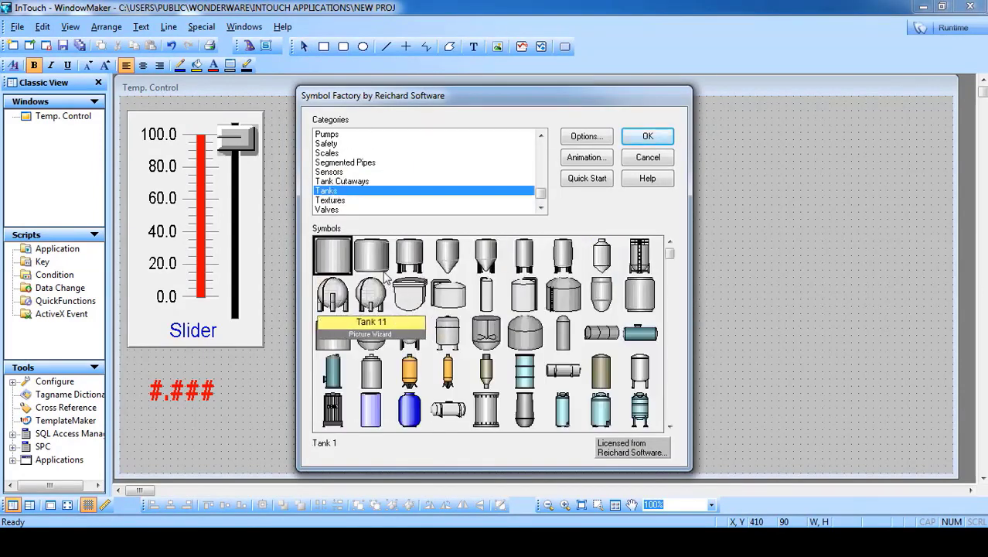
{"action": "double_click", "coordinate": [444, 262]}
{"action": "left_click_drag", "start_coordinate": [468, 233], "coordinate": [562, 321]}
{"action": "left_click_drag", "start_coordinate": [490, 261], "coordinate": [472, 250]}
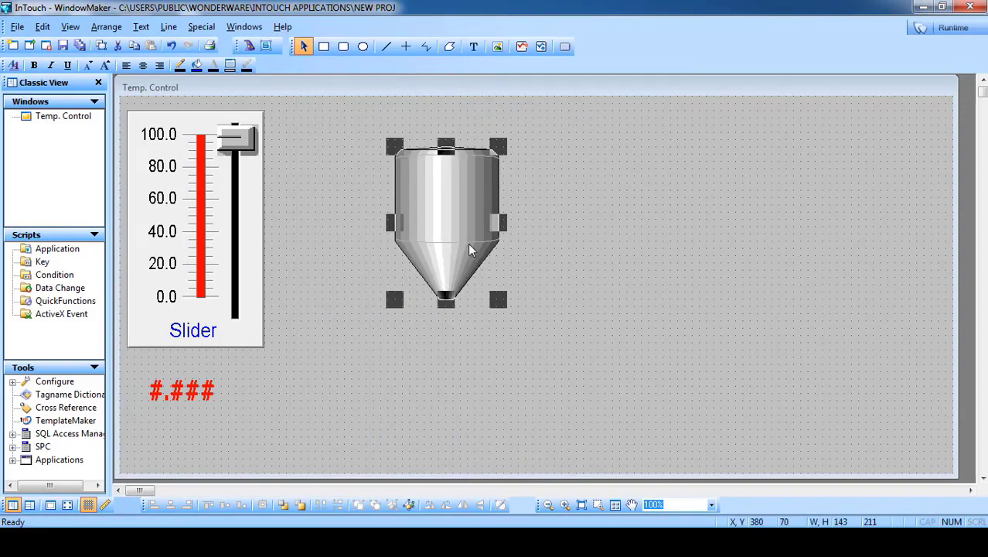
Step: Break the tank's cell so that it becomes an editable symbol
{"action": "right_click", "coordinate": [458, 217]}
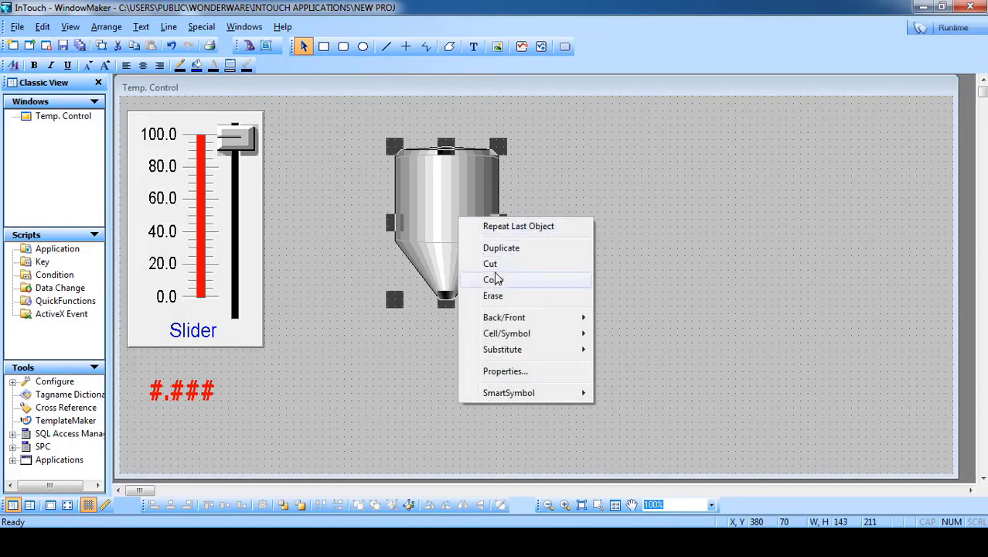
{"action": "left_click", "coordinate": [571, 159]}
{"action": "right_click", "coordinate": [447, 192]}
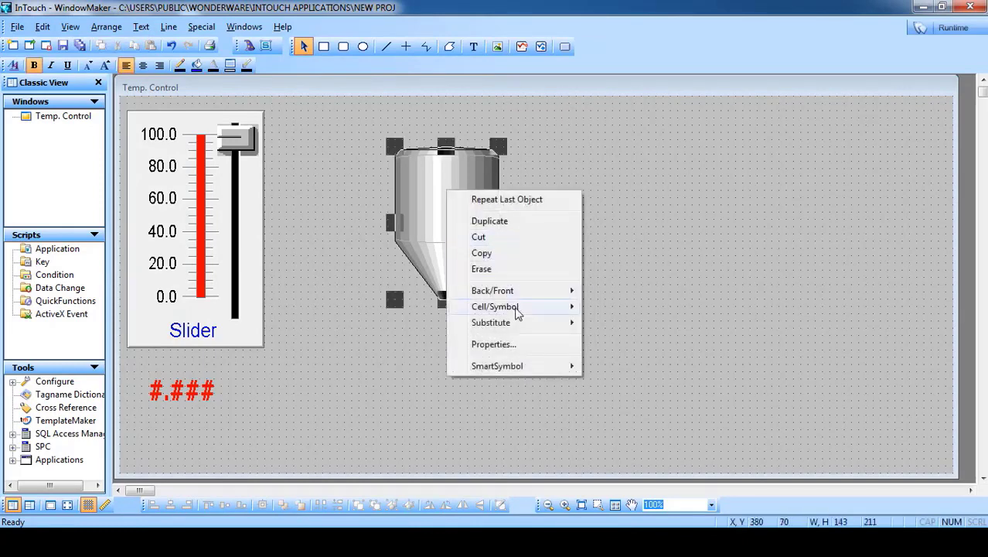
{"action": "mouse_move", "coordinate": [521, 308]}
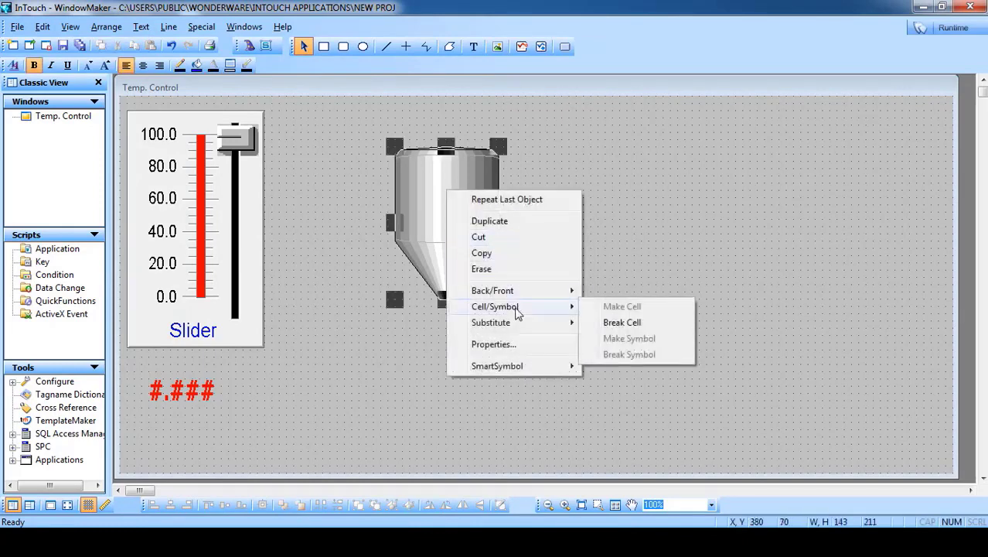
{"action": "left_click", "coordinate": [622, 324]}
Step: Widen the tank to about 191 and move it to about X 370, Y 70
{"action": "left_click_drag", "start_coordinate": [445, 238], "coordinate": [417, 246]}
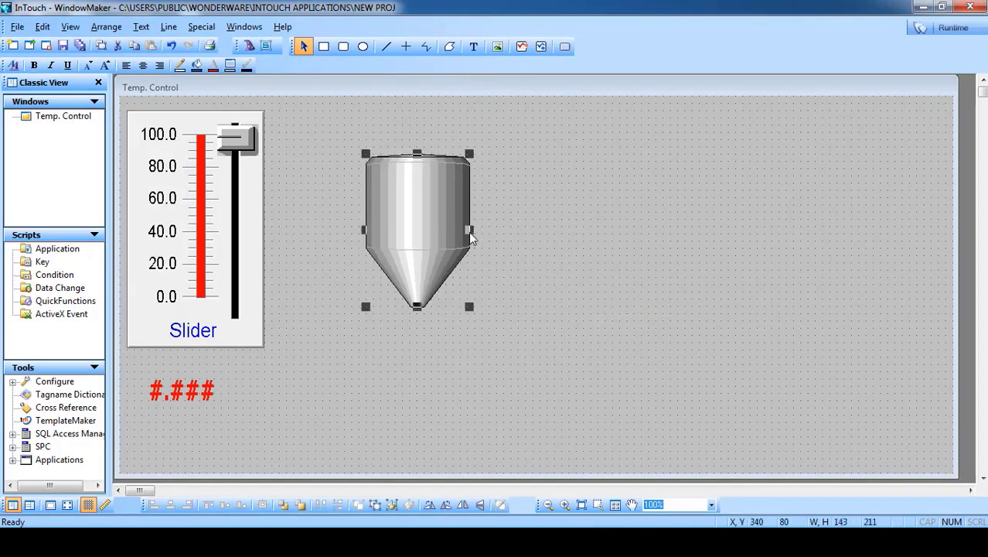
{"action": "left_click_drag", "start_coordinate": [469, 230], "coordinate": [504, 230]}
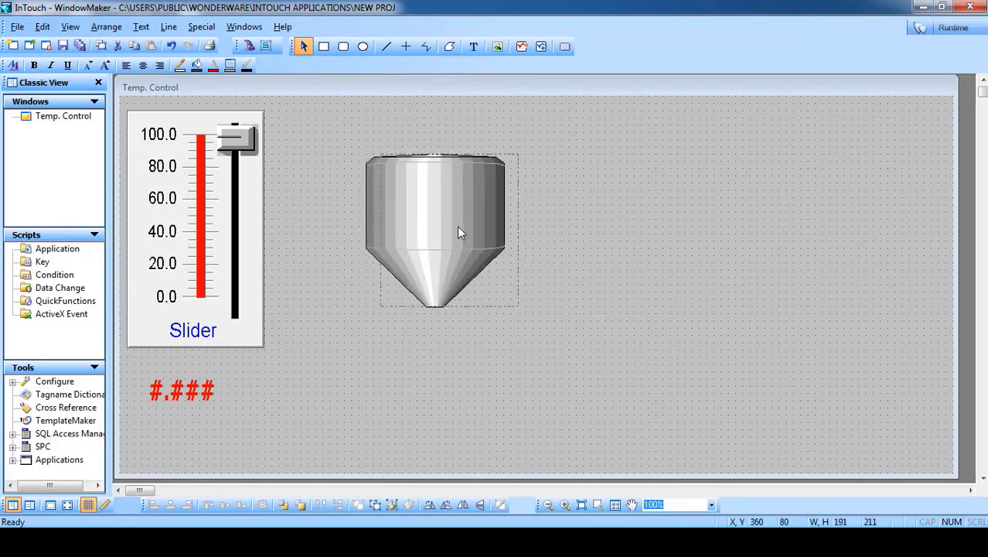
{"action": "double_click", "coordinate": [457, 225]}
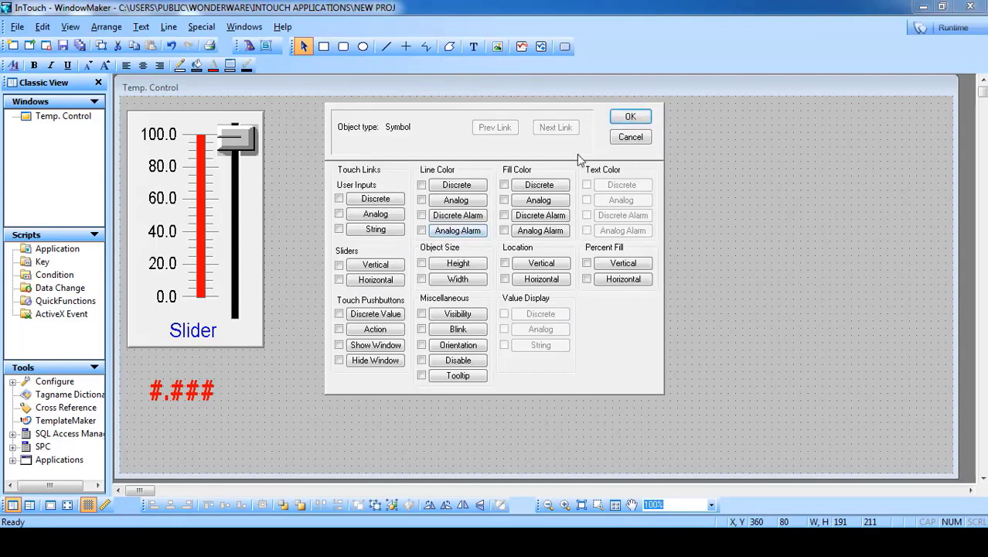
{"action": "left_click", "coordinate": [630, 137]}
{"action": "left_click_drag", "start_coordinate": [472, 225], "coordinate": [484, 224]}
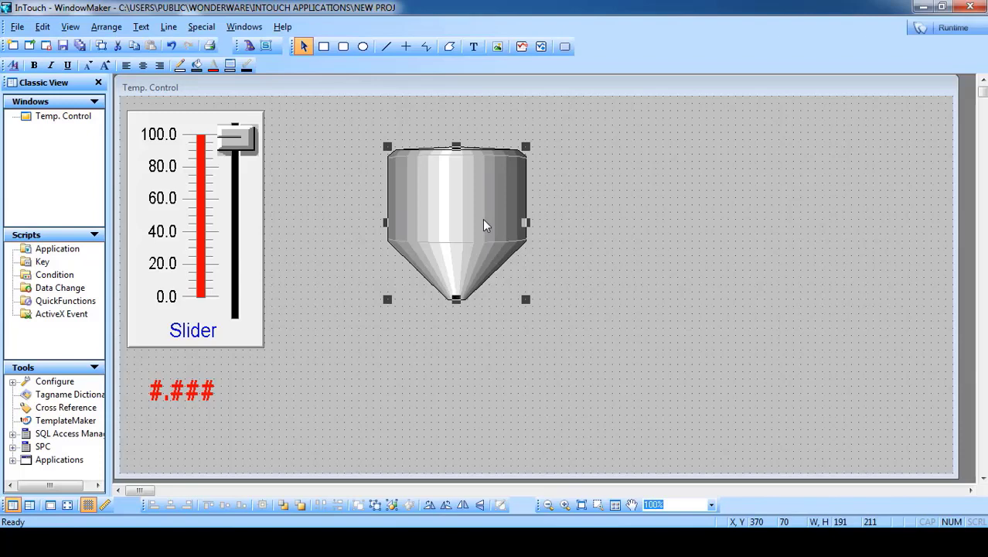
Step: Rotate the tank clockwise twice to turn its cone upward
{"action": "right_click", "coordinate": [471, 217]}
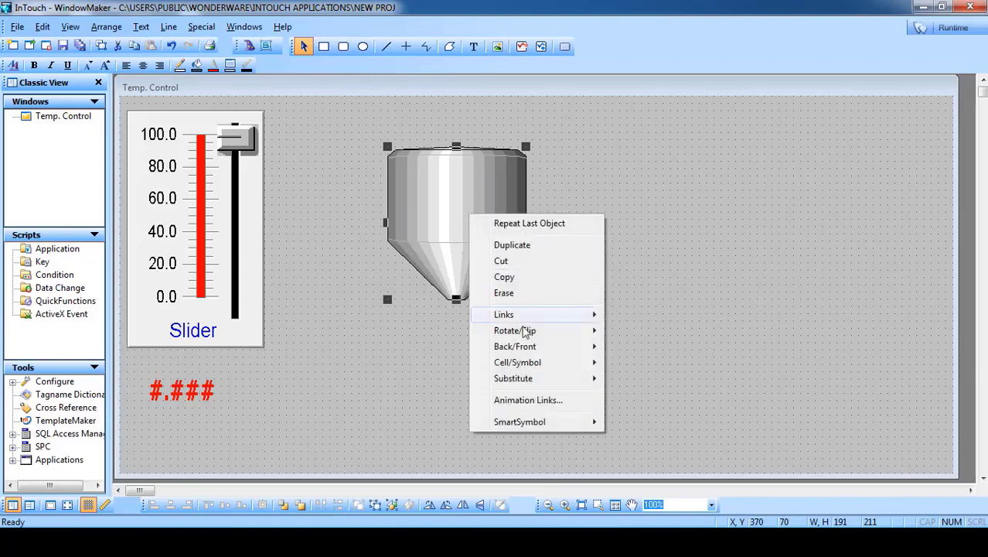
{"action": "mouse_move", "coordinate": [529, 334]}
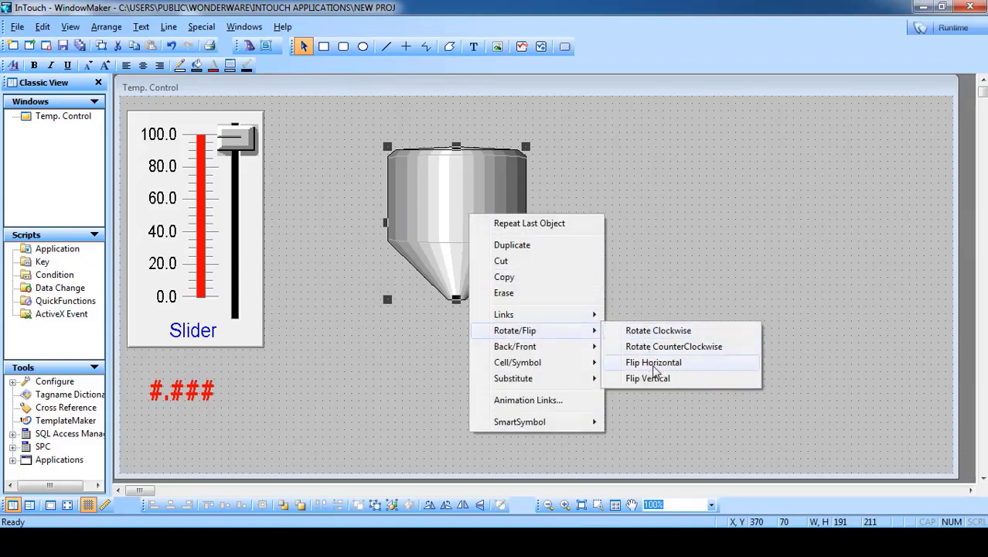
{"action": "left_click", "coordinate": [658, 330]}
{"action": "right_click", "coordinate": [467, 211]}
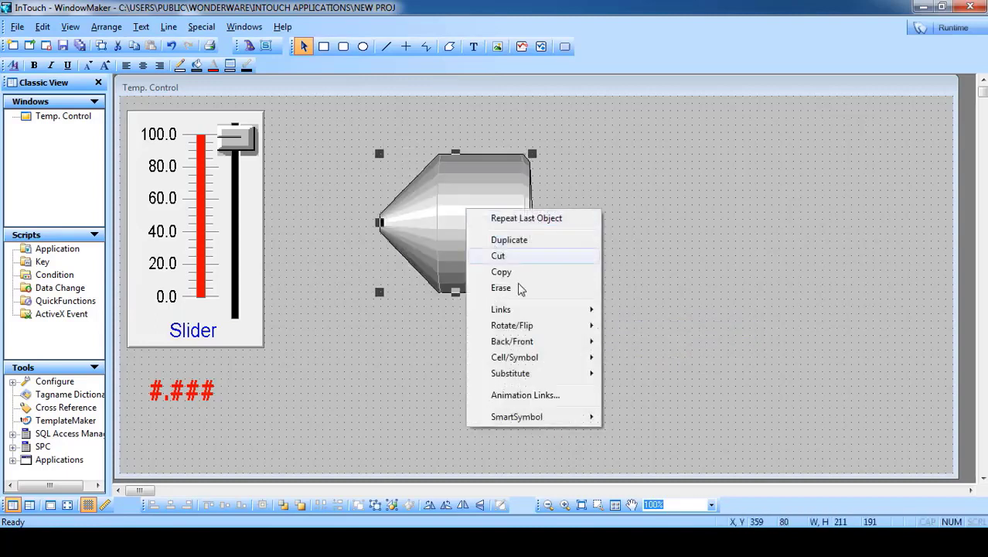
{"action": "mouse_move", "coordinate": [539, 330]}
{"action": "left_click", "coordinate": [635, 327]}
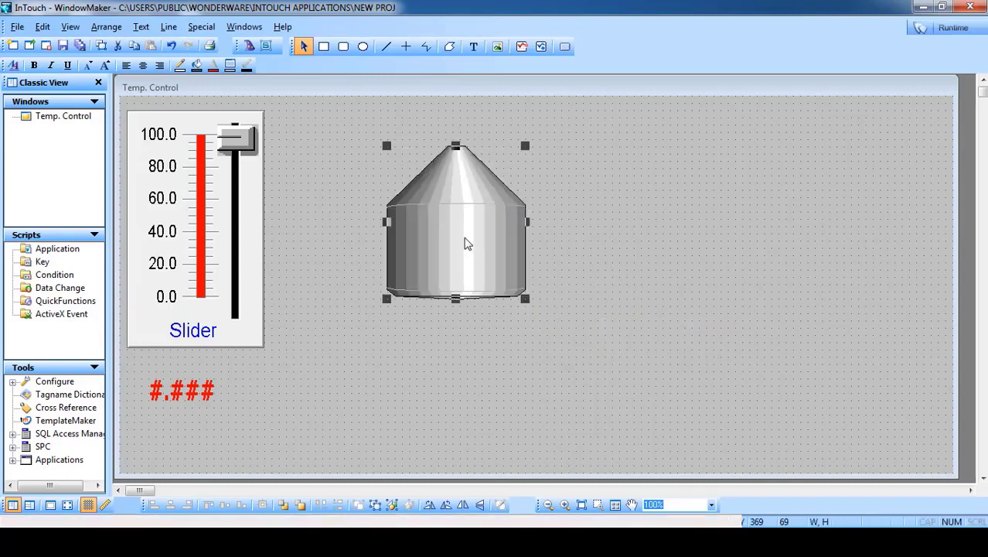
Step: Stretch the tank to a height of about 232 and move it to about X 430, Y 100
{"action": "left_click_drag", "start_coordinate": [477, 246], "coordinate": [498, 268]}
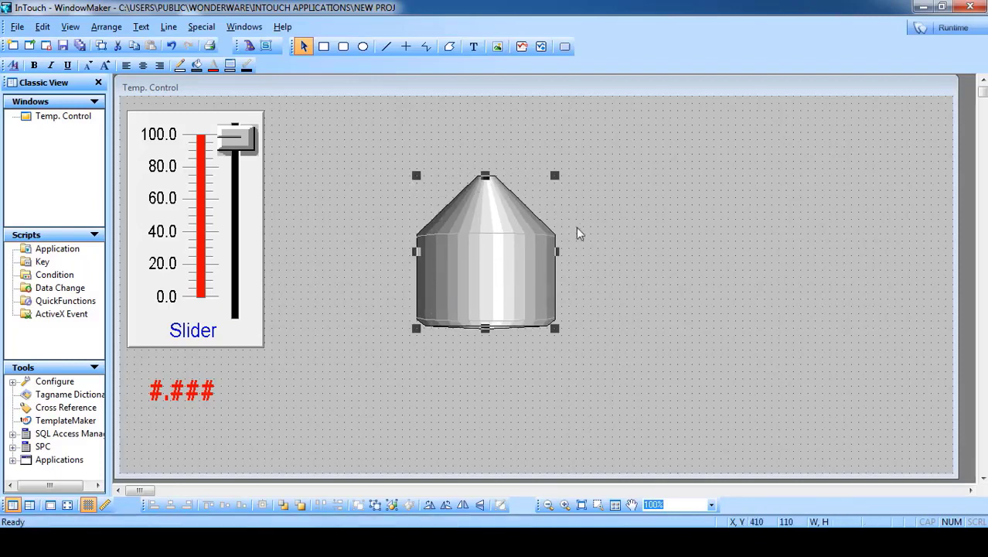
{"action": "left_click_drag", "start_coordinate": [554, 178], "coordinate": [554, 159]}
{"action": "left_click_drag", "start_coordinate": [503, 271], "coordinate": [523, 287]}
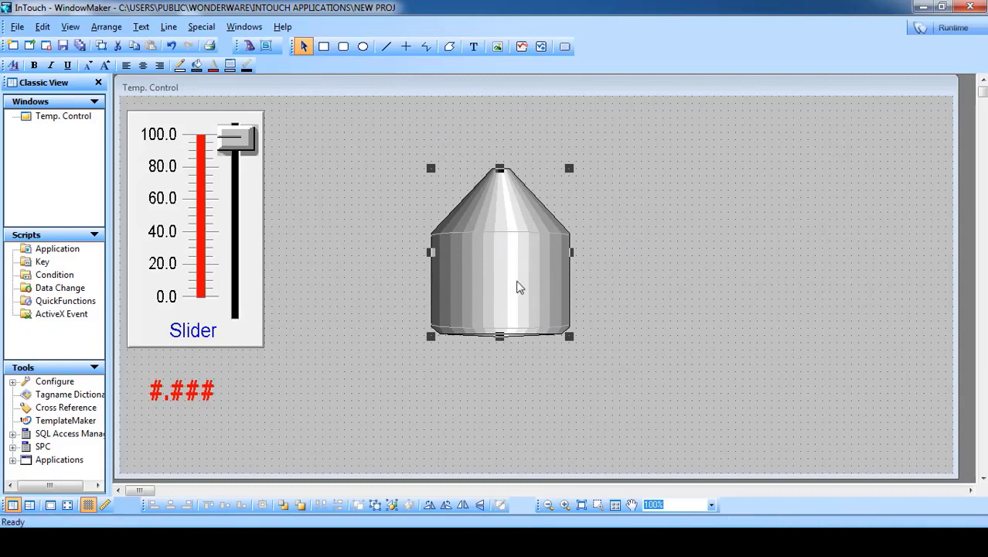
Step: Fill the tank with blue and move it to about X 420, Y 80
{"action": "left_click", "coordinate": [198, 67]}
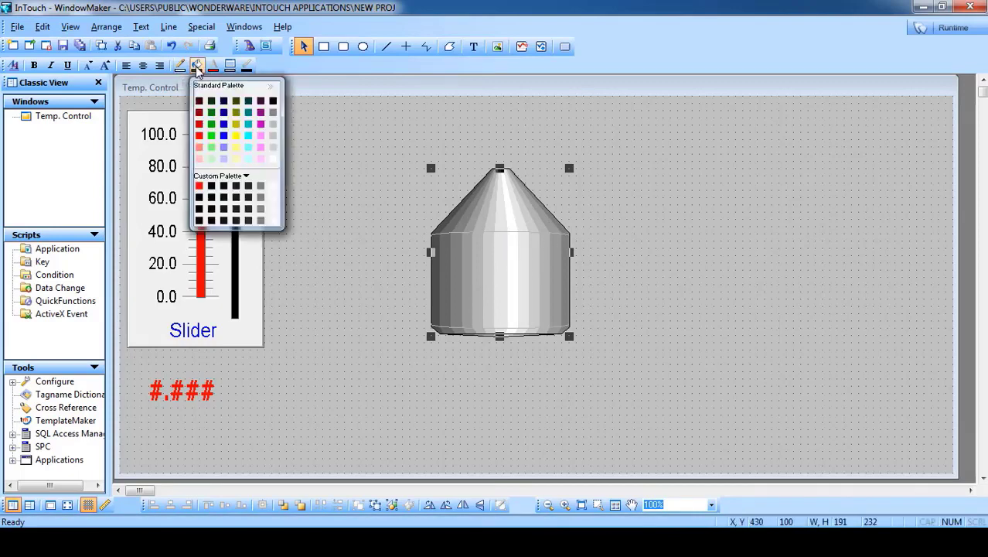
{"action": "left_click", "coordinate": [225, 136]}
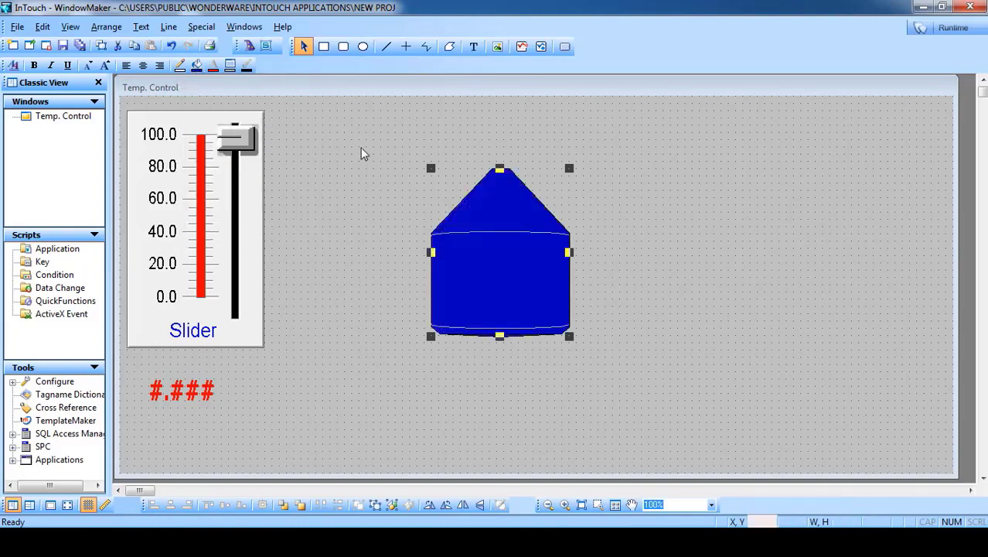
{"action": "left_click_drag", "start_coordinate": [485, 249], "coordinate": [476, 235]}
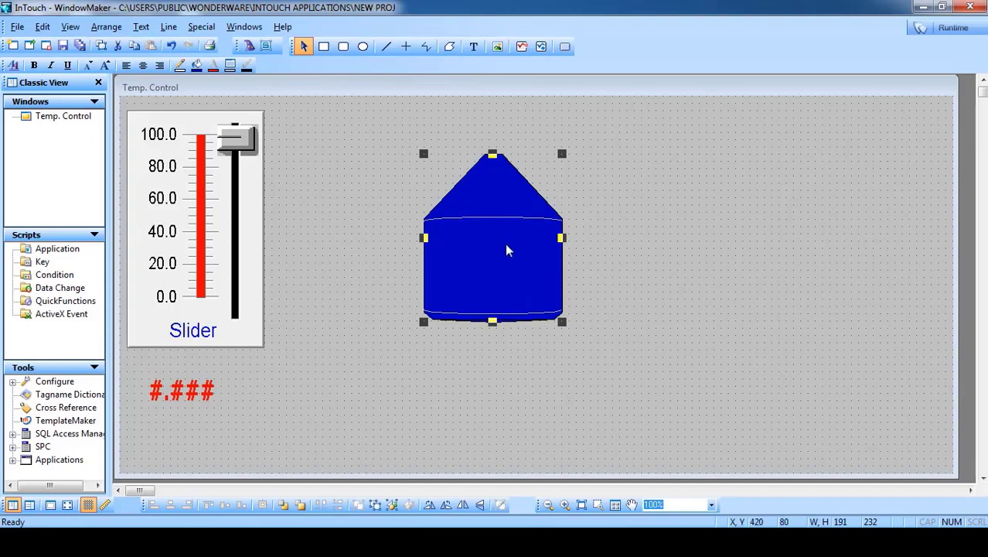
Step: Give the tank a vertical percent fill link with the expression a1
{"action": "double_click", "coordinate": [499, 254]}
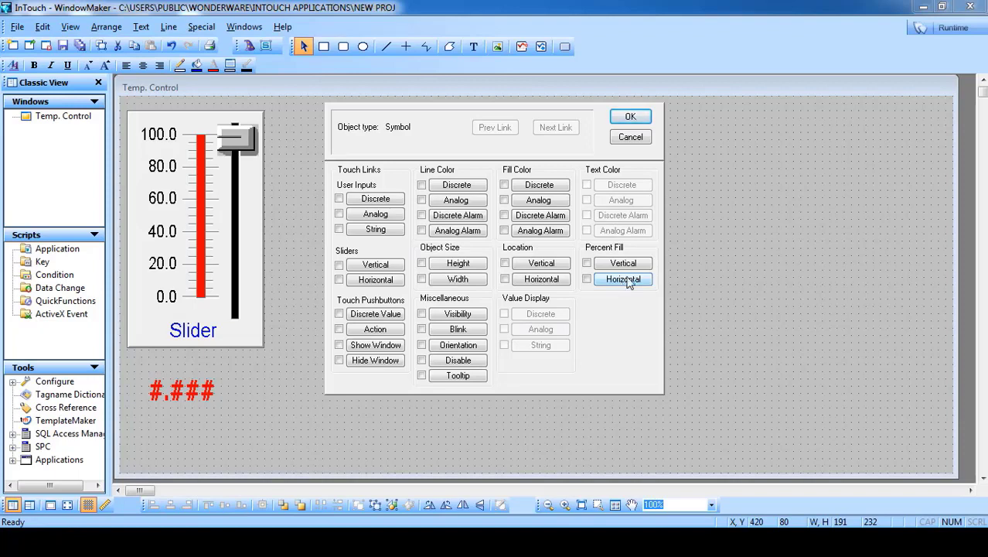
{"action": "left_click", "coordinate": [623, 264]}
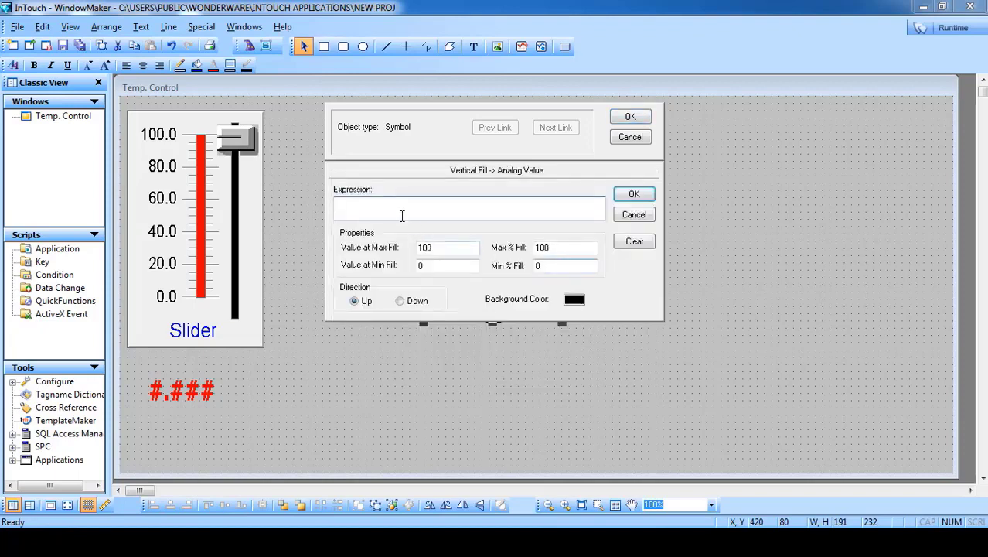
{"action": "left_click", "coordinate": [397, 212]}
{"action": "type", "text": "a1"}
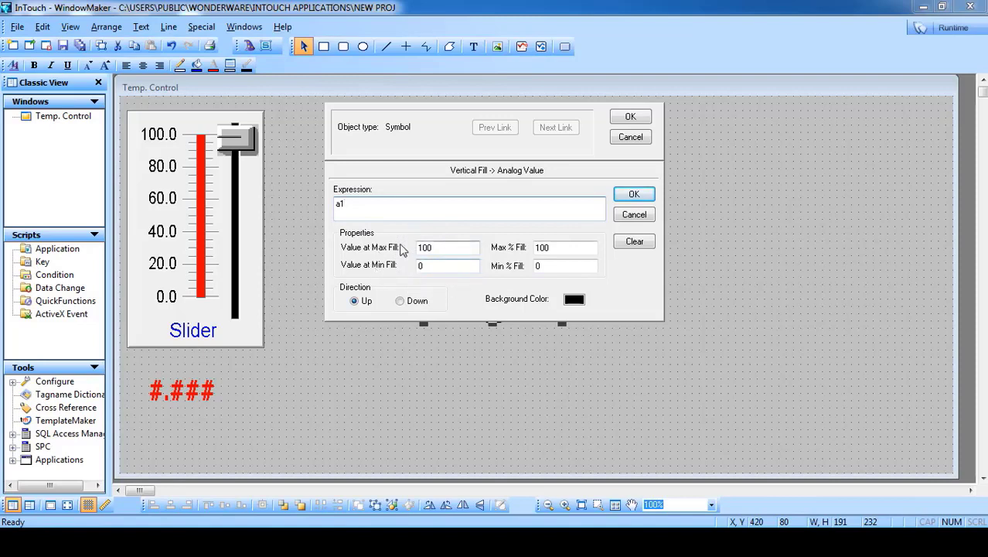
Step: Examine the vertical fill's maximum and minimum values and their corresponding fill percentages
{"action": "left_click", "coordinate": [556, 266]}
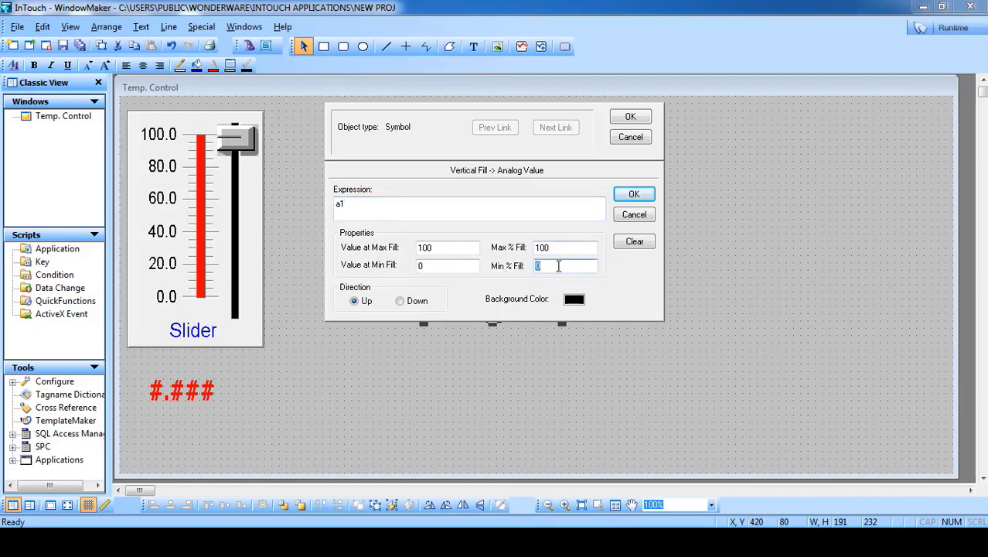
{"action": "double_click", "coordinate": [572, 266]}
{"action": "left_click", "coordinate": [562, 266]}
{"action": "double_click", "coordinate": [567, 248]}
{"action": "left_click_drag", "start_coordinate": [566, 248], "coordinate": [497, 248]}
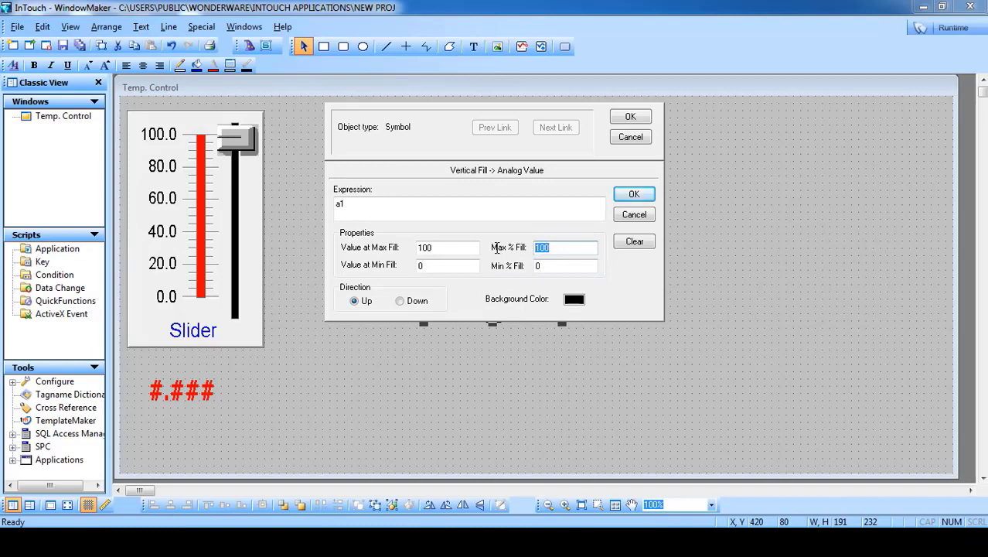
{"action": "double_click", "coordinate": [543, 266]}
{"action": "left_click_drag", "start_coordinate": [556, 265], "coordinate": [501, 266]}
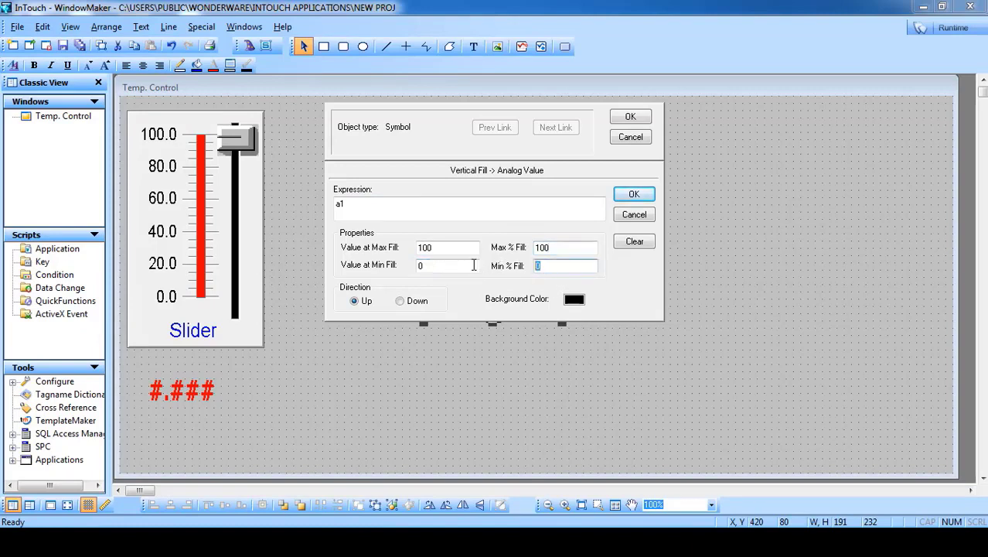
{"action": "left_click_drag", "start_coordinate": [444, 266], "coordinate": [399, 275]}
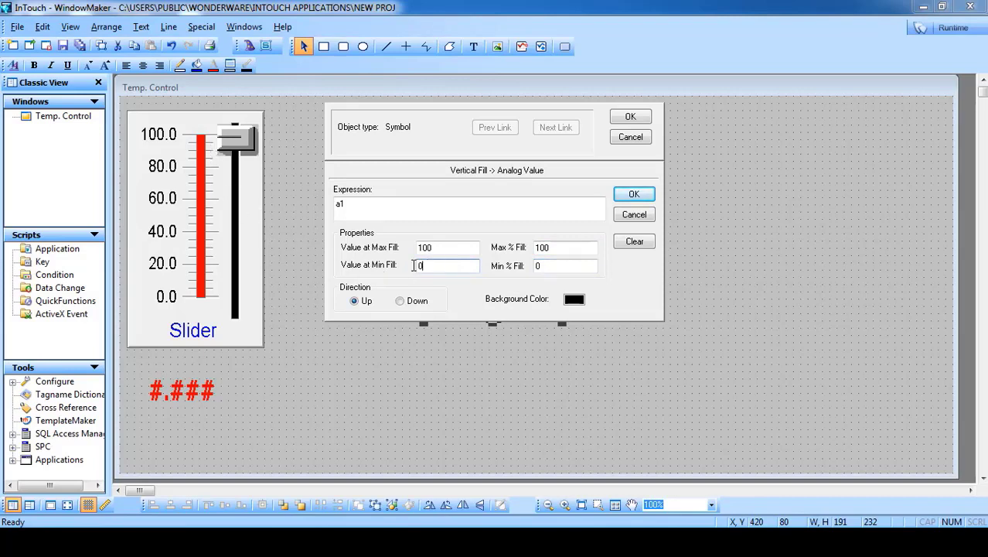
{"action": "left_click", "coordinate": [552, 267]}
{"action": "left_click_drag", "start_coordinate": [552, 268], "coordinate": [524, 266]}
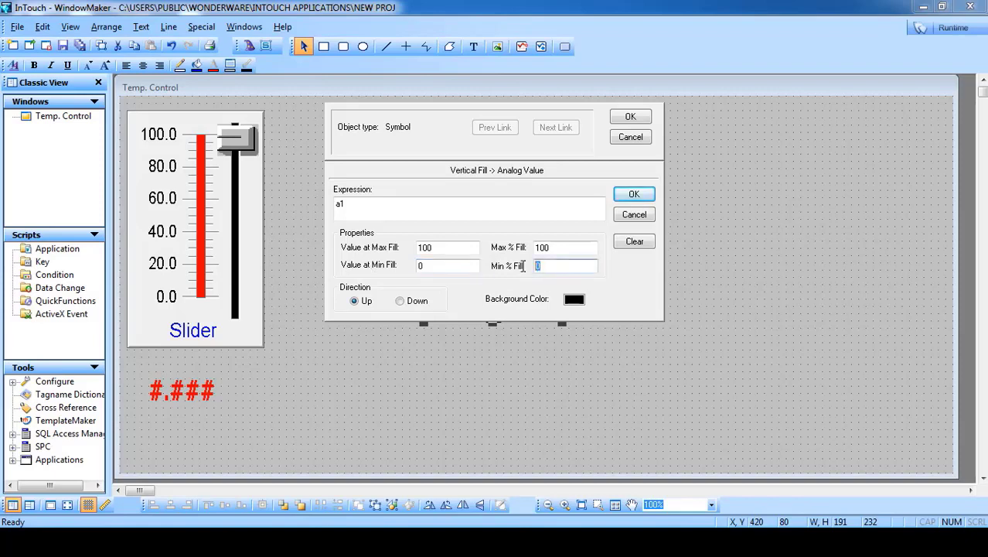
{"action": "left_click_drag", "start_coordinate": [461, 268], "coordinate": [405, 269]}
{"action": "left_click_drag", "start_coordinate": [572, 248], "coordinate": [522, 248]}
{"action": "left_click_drag", "start_coordinate": [437, 249], "coordinate": [397, 249]}
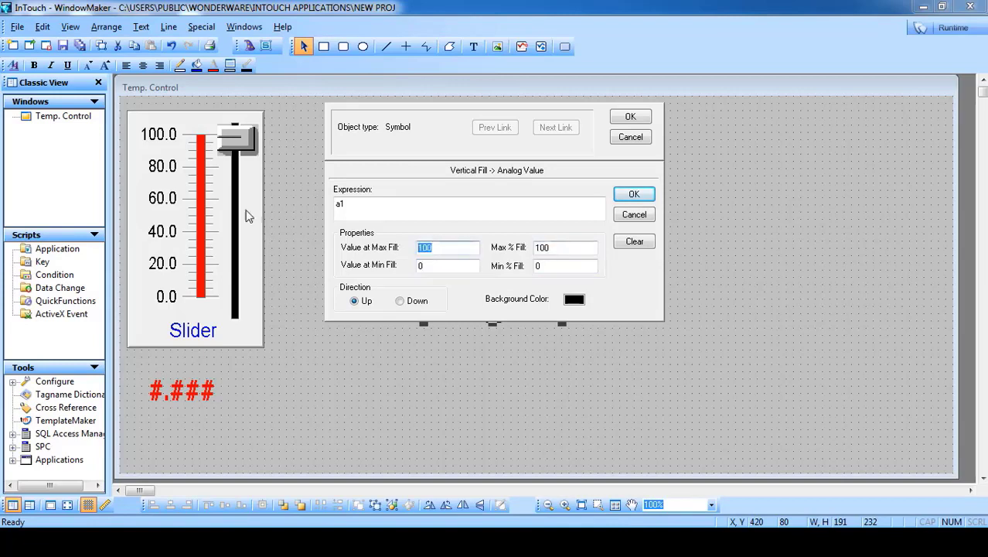
{"action": "left_click", "coordinate": [449, 266]}
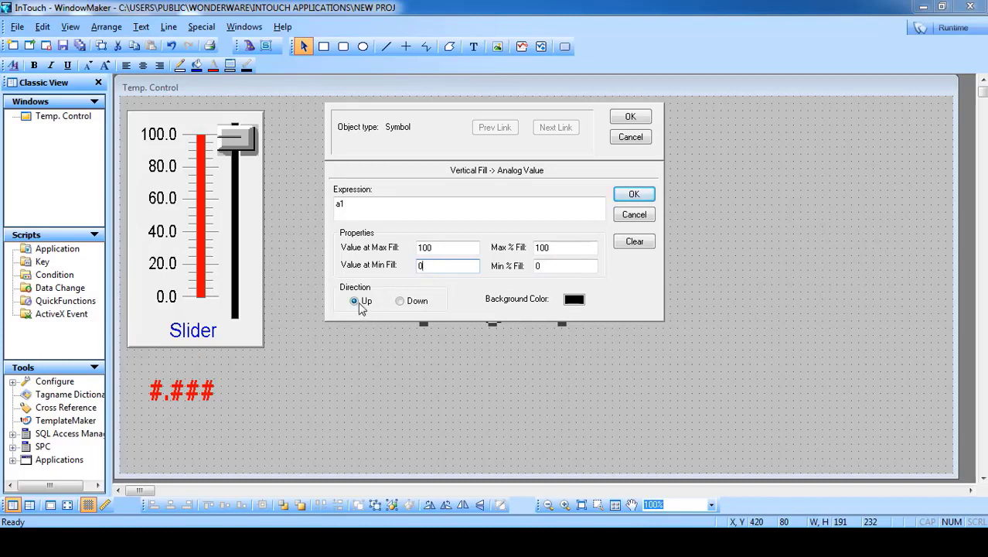
Step: Keep the tank's vertical fill direction at Up, apply the link and test the window in runtime
{"action": "left_click", "coordinate": [402, 301]}
{"action": "left_click", "coordinate": [362, 304]}
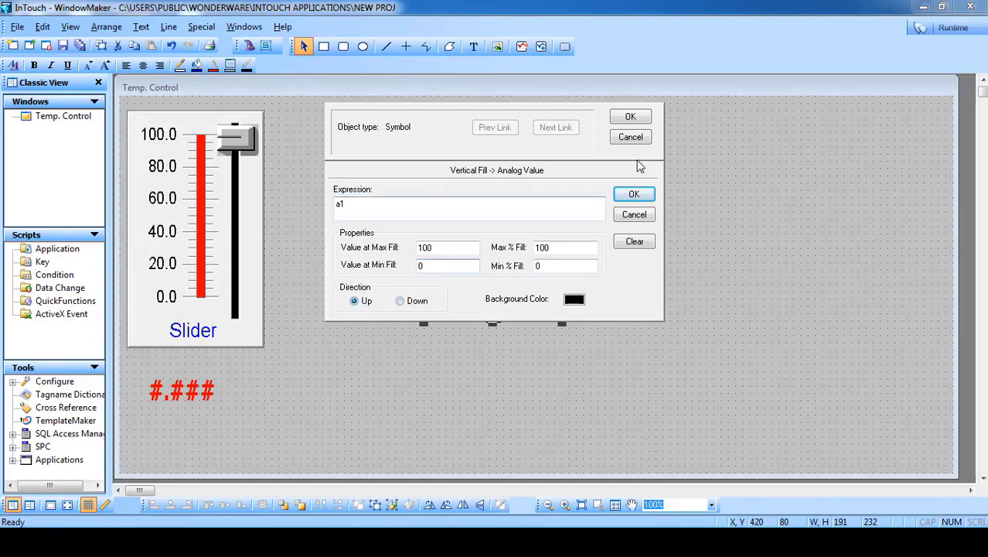
{"action": "left_click", "coordinate": [629, 116]}
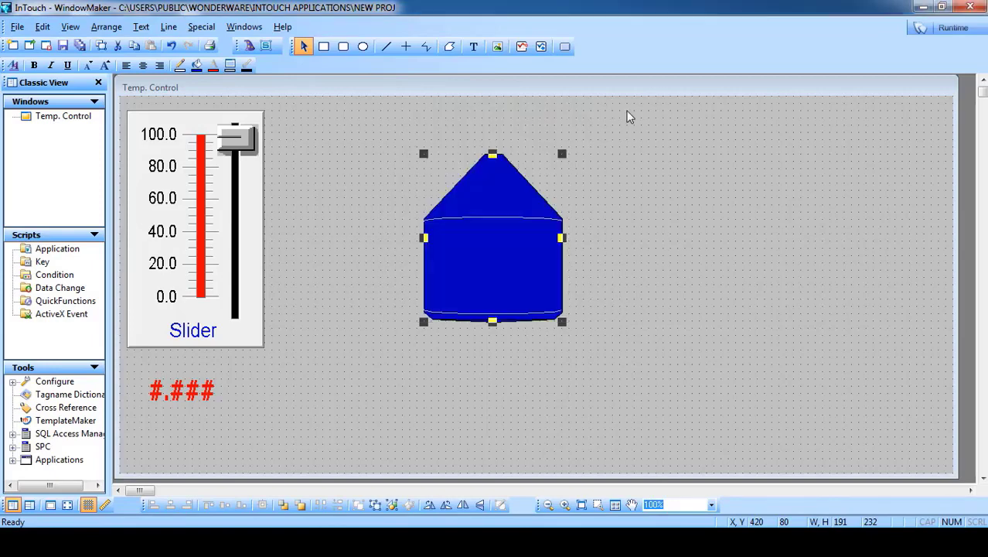
{"action": "left_click", "coordinate": [956, 30]}
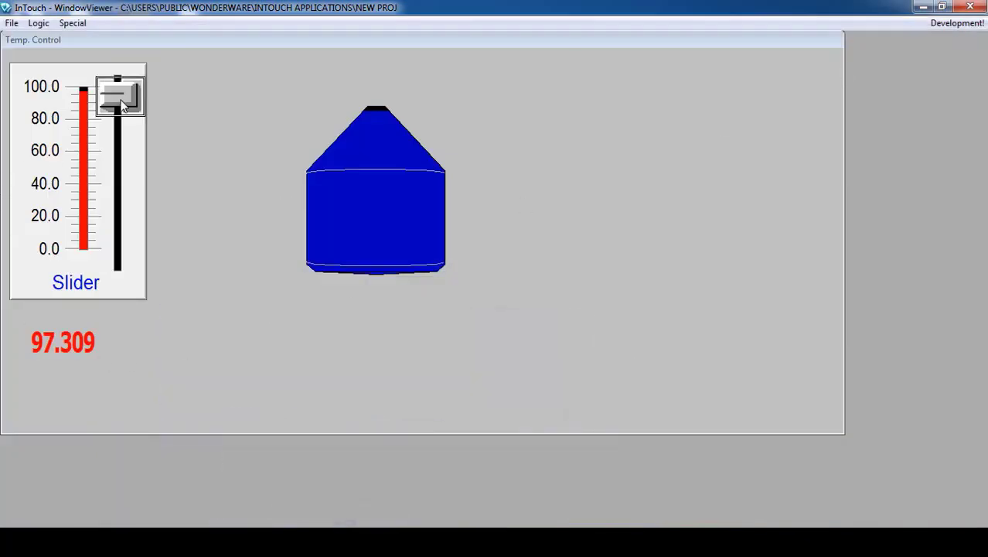
Step: Return to development and set the background colour of the tank's vertical fill to white
{"action": "left_click", "coordinate": [958, 23]}
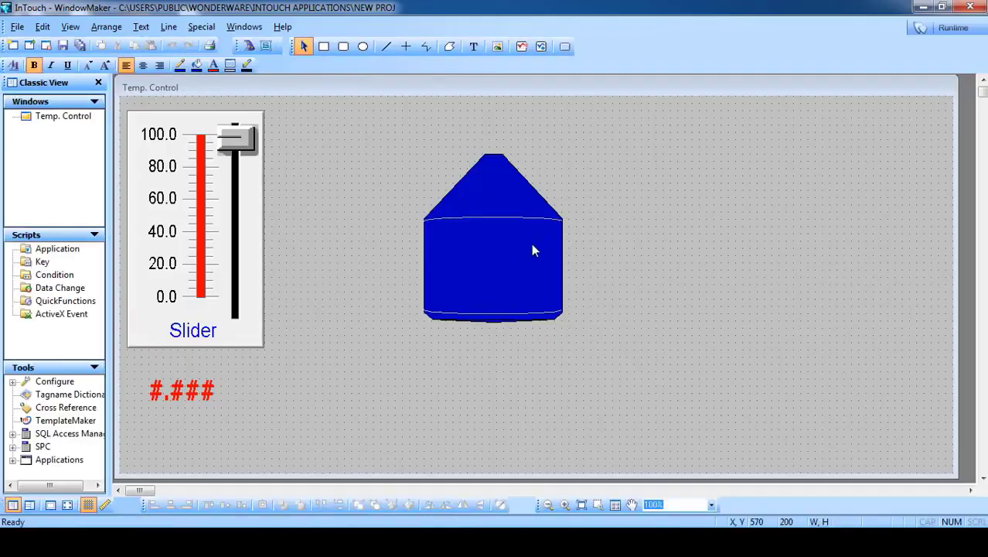
{"action": "double_click", "coordinate": [531, 246]}
{"action": "left_click", "coordinate": [618, 265]}
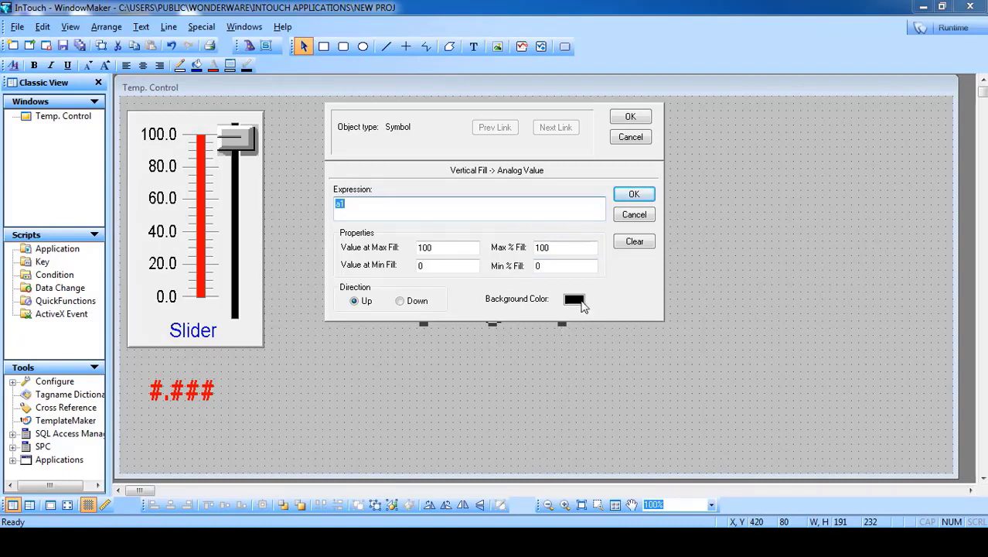
{"action": "left_click", "coordinate": [584, 305]}
{"action": "left_click", "coordinate": [564, 308]}
{"action": "left_click", "coordinate": [572, 303]}
{"action": "left_click", "coordinate": [660, 382]}
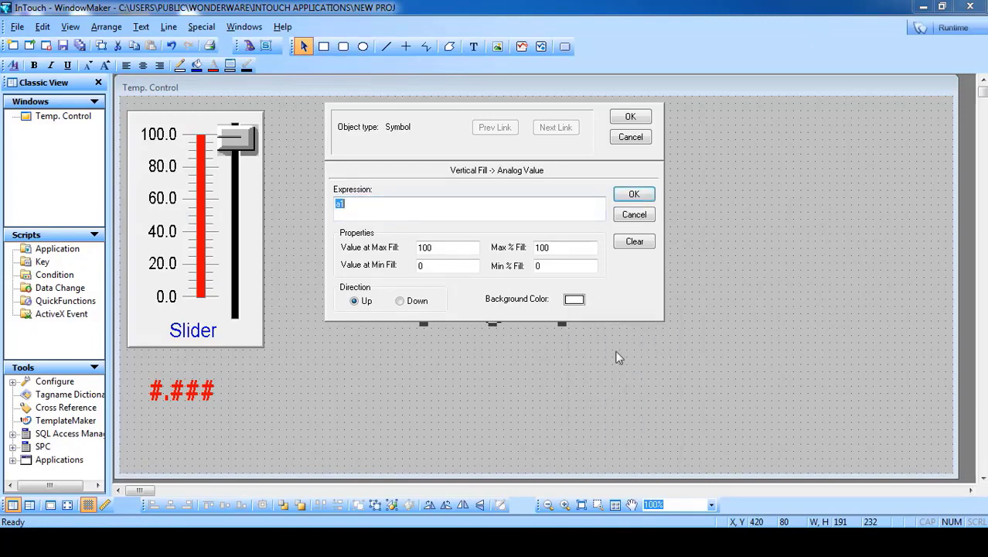
{"action": "left_click", "coordinate": [572, 300]}
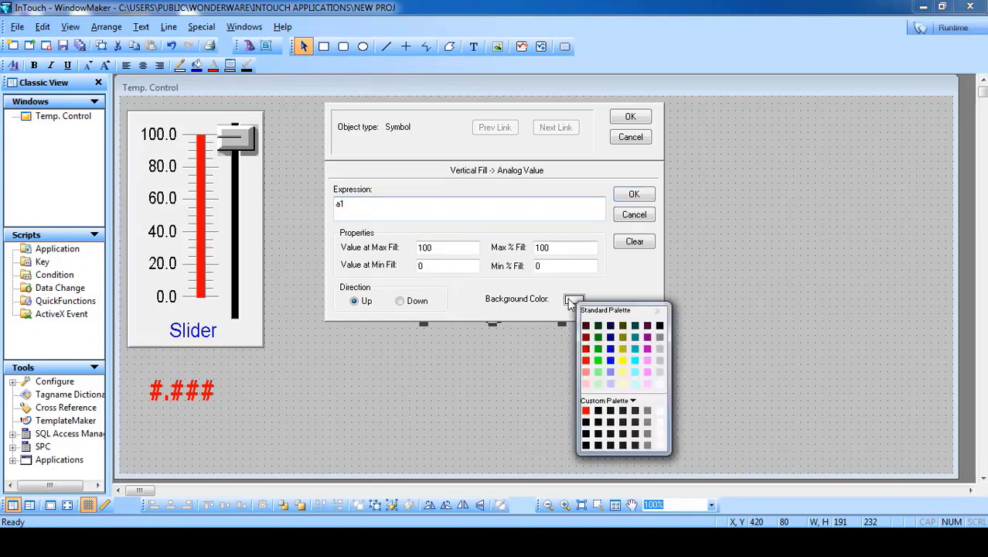
{"action": "left_click", "coordinate": [661, 385]}
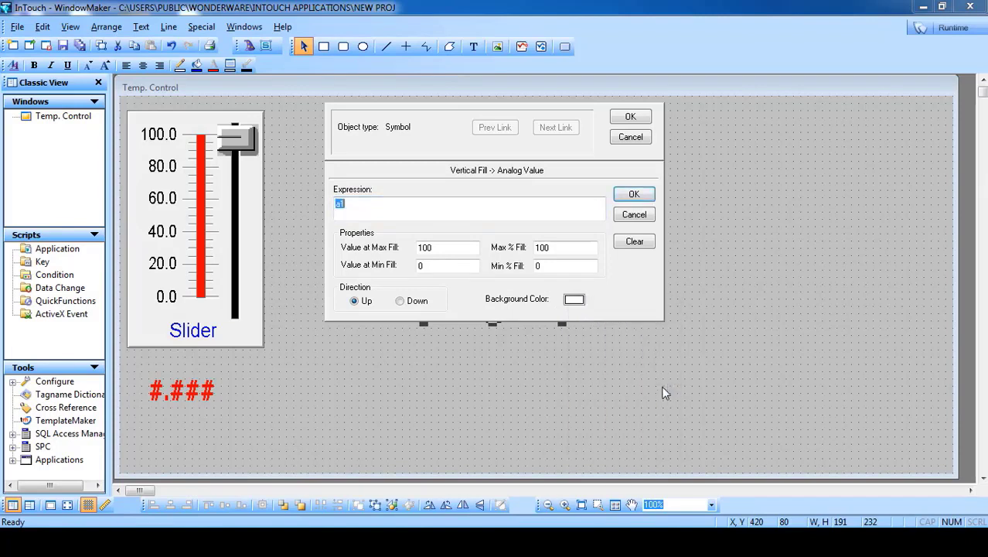
{"action": "left_click", "coordinate": [630, 117]}
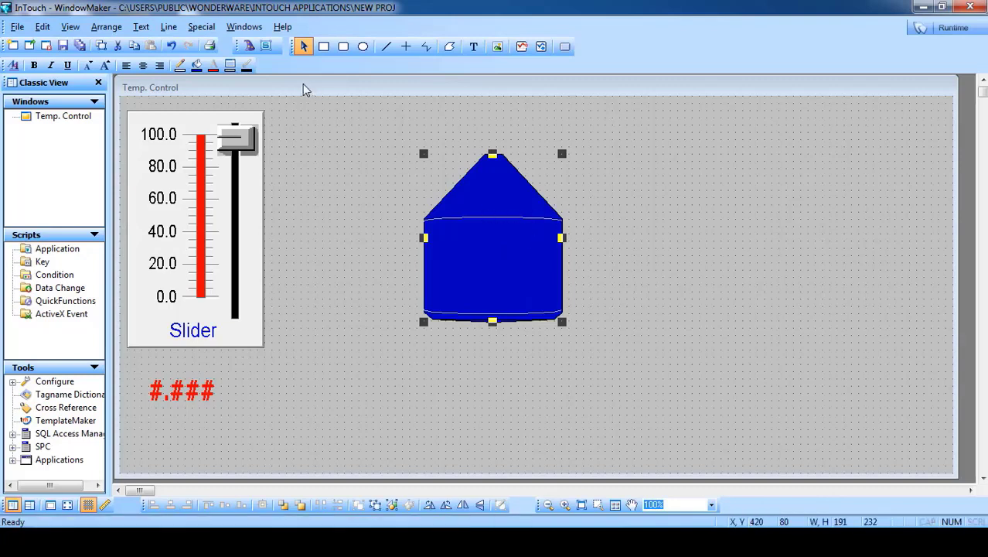
Step: Fill the tank with red and test it in runtime by moving the slider to 0 and back to about 79
{"action": "left_click", "coordinate": [197, 66]}
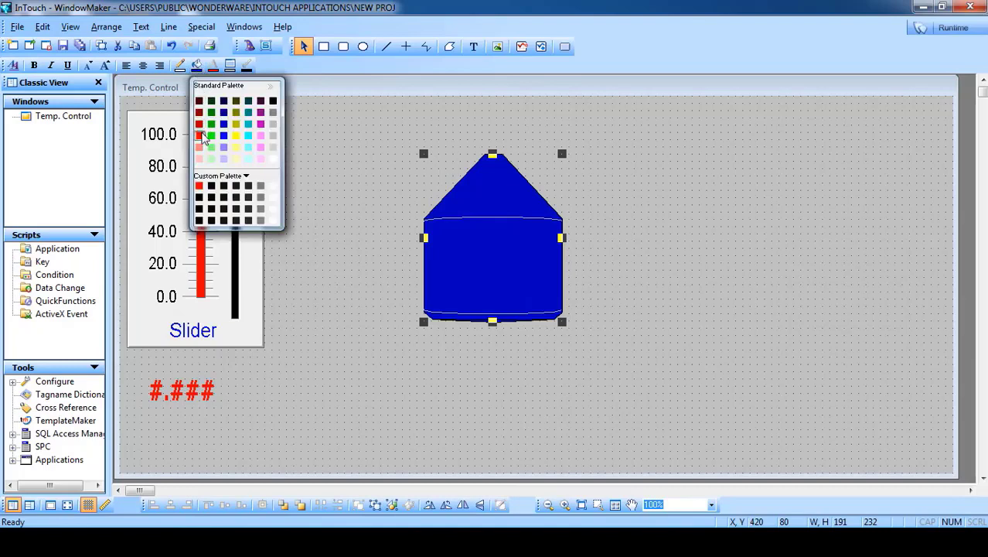
{"action": "left_click", "coordinate": [199, 135]}
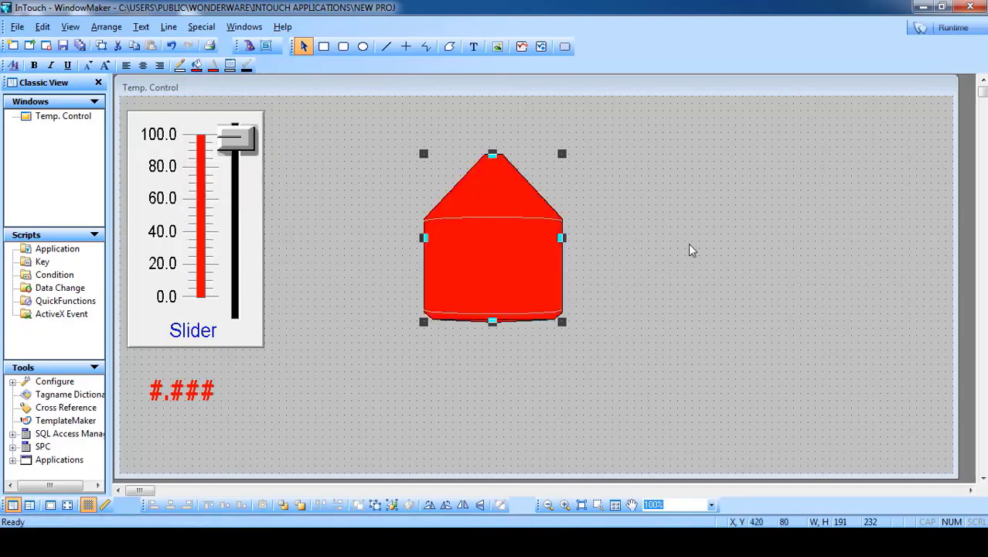
{"action": "left_click", "coordinate": [953, 28]}
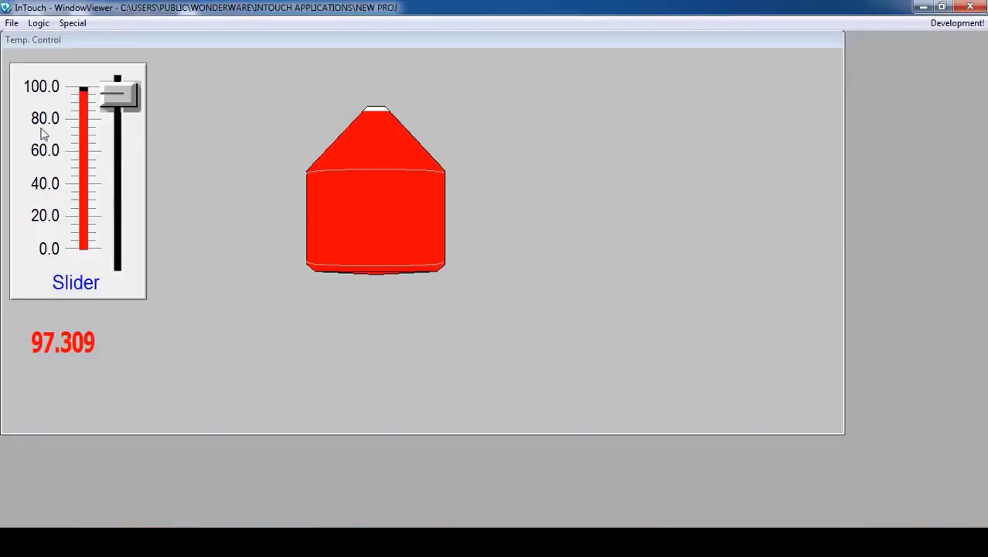
{"action": "left_click_drag", "start_coordinate": [106, 97], "coordinate": [35, 258]}
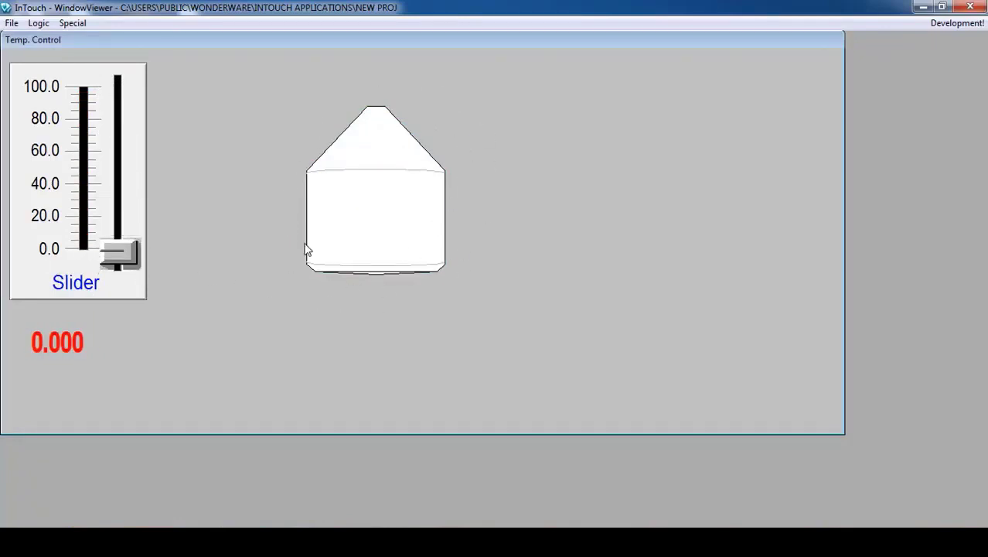
{"action": "left_click_drag", "start_coordinate": [116, 256], "coordinate": [111, 109]}
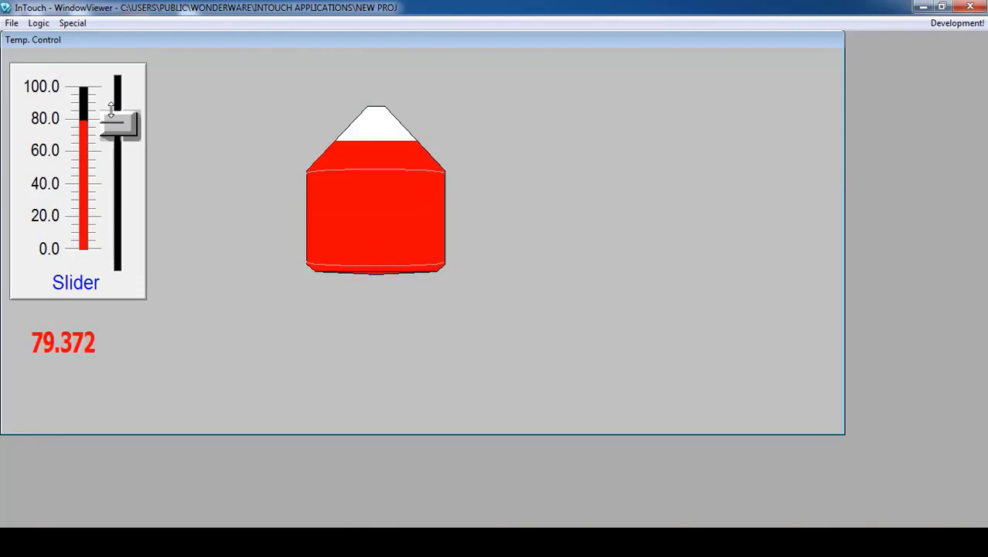
Step: Set the vertical fill's value at max fill to 80 and test it in runtime with the slider at about 82
{"action": "left_click", "coordinate": [957, 22]}
{"action": "double_click", "coordinate": [505, 231]}
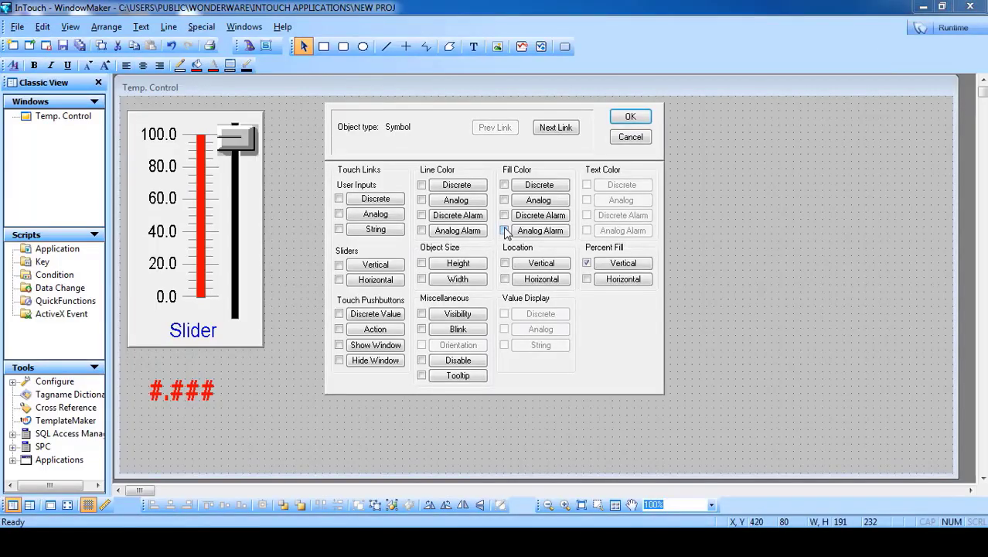
{"action": "left_click", "coordinate": [623, 264]}
{"action": "left_click_drag", "start_coordinate": [560, 247], "coordinate": [523, 249]}
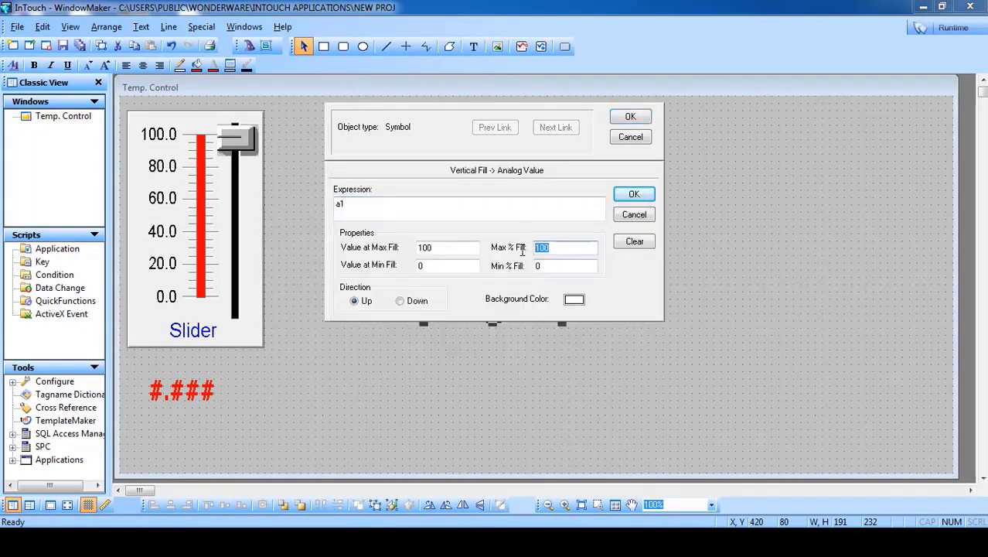
{"action": "left_click_drag", "start_coordinate": [459, 251], "coordinate": [369, 258]}
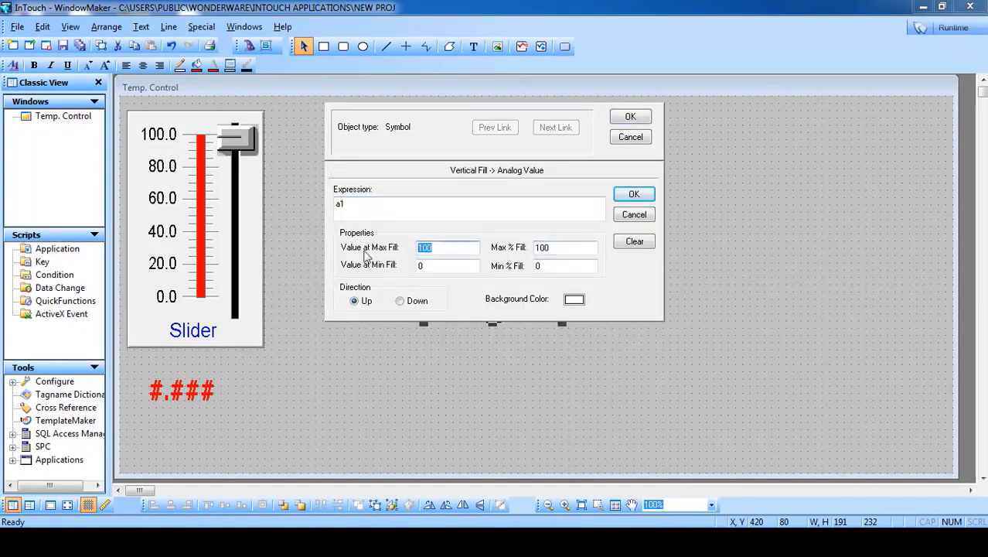
{"action": "type", "text": "80"}
{"action": "left_click", "coordinate": [633, 117]}
{"action": "left_click", "coordinate": [948, 29]}
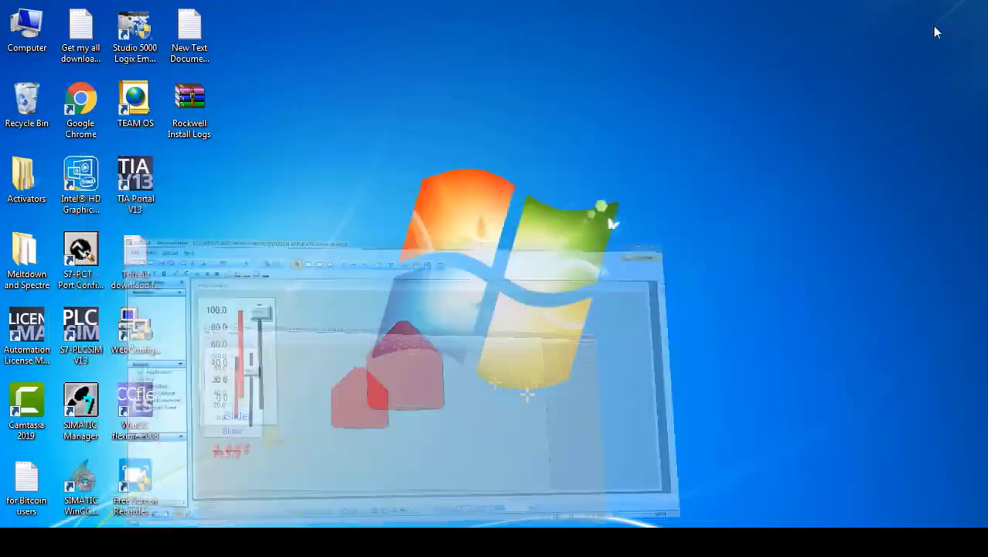
{"action": "left_click_drag", "start_coordinate": [120, 130], "coordinate": [118, 105]}
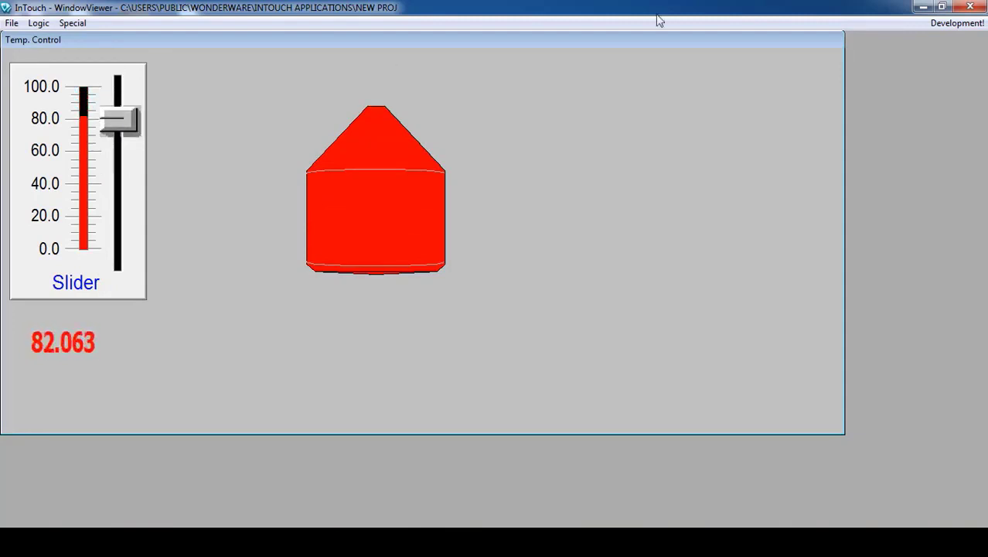
Step: Set the vertical fill's value at min fill to 20 and test it in runtime with the slider at about 33
{"action": "left_click", "coordinate": [940, 25]}
{"action": "left_click", "coordinate": [447, 281]}
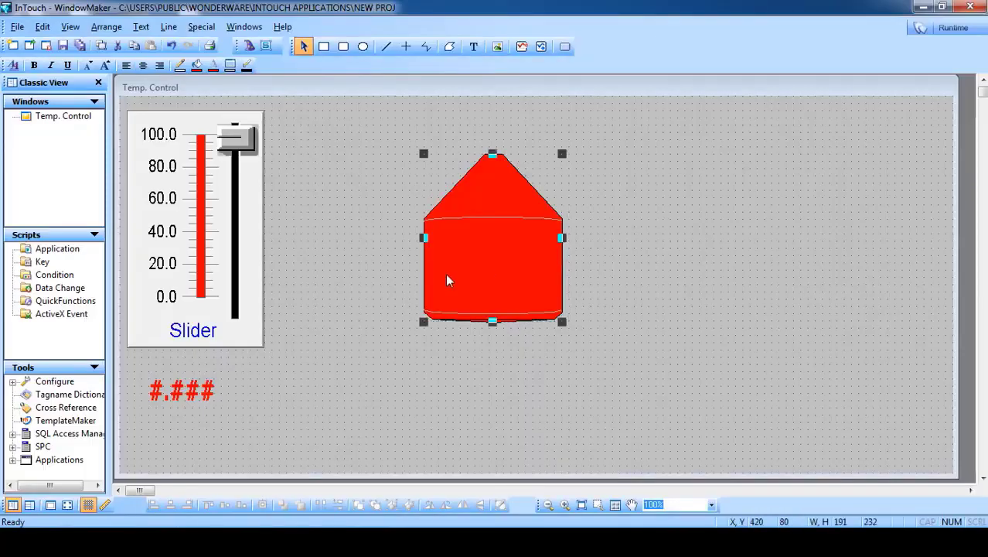
{"action": "double_click", "coordinate": [447, 281]}
{"action": "left_click", "coordinate": [630, 262]}
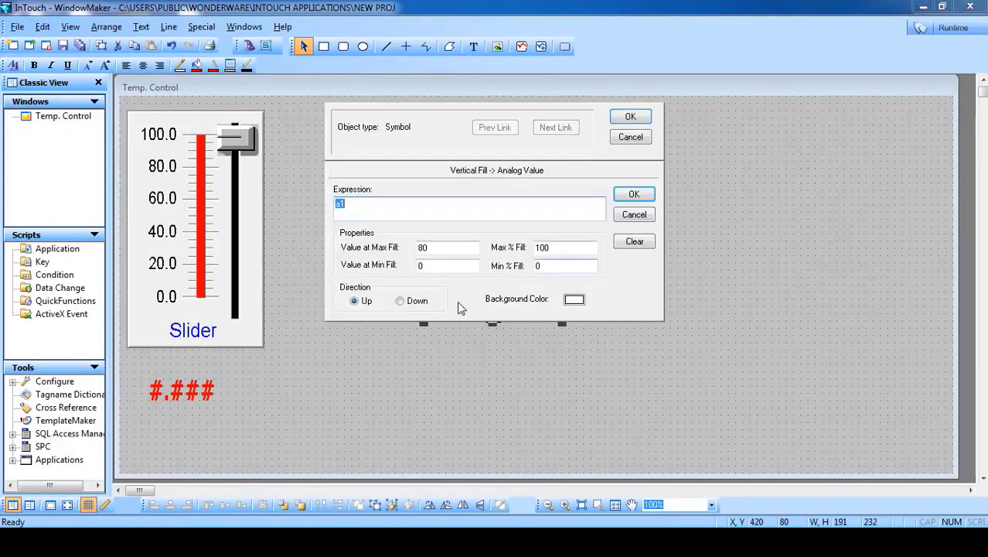
{"action": "left_click_drag", "start_coordinate": [550, 263], "coordinate": [506, 267]}
{"action": "left_click_drag", "start_coordinate": [431, 271], "coordinate": [372, 270]}
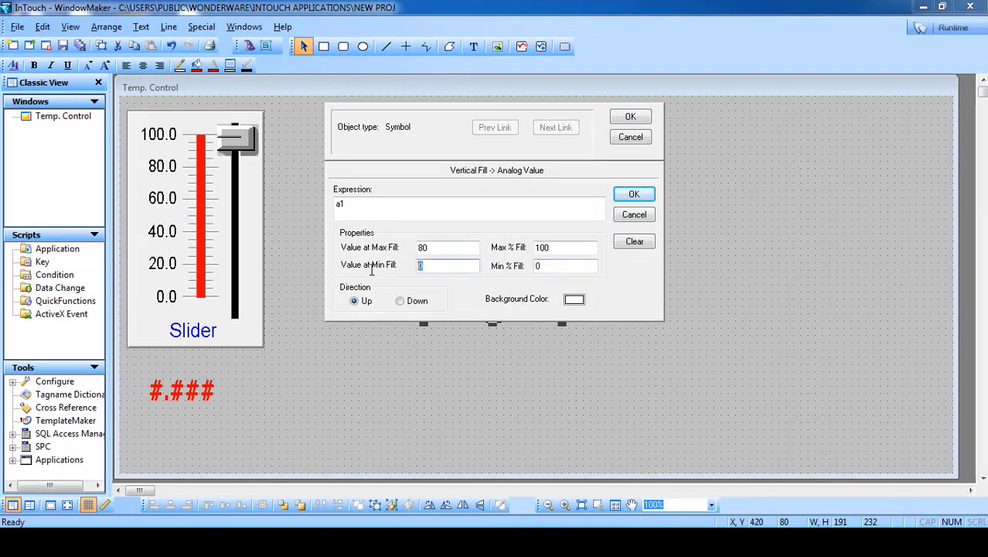
{"action": "left_click_drag", "start_coordinate": [438, 268], "coordinate": [410, 247]}
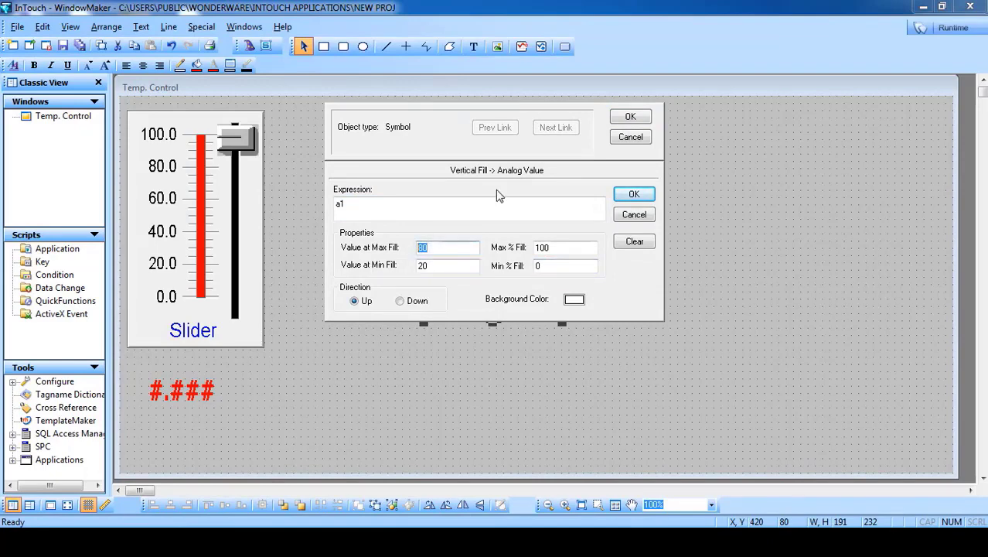
{"action": "left_click", "coordinate": [630, 117]}
{"action": "left_click", "coordinate": [948, 28]}
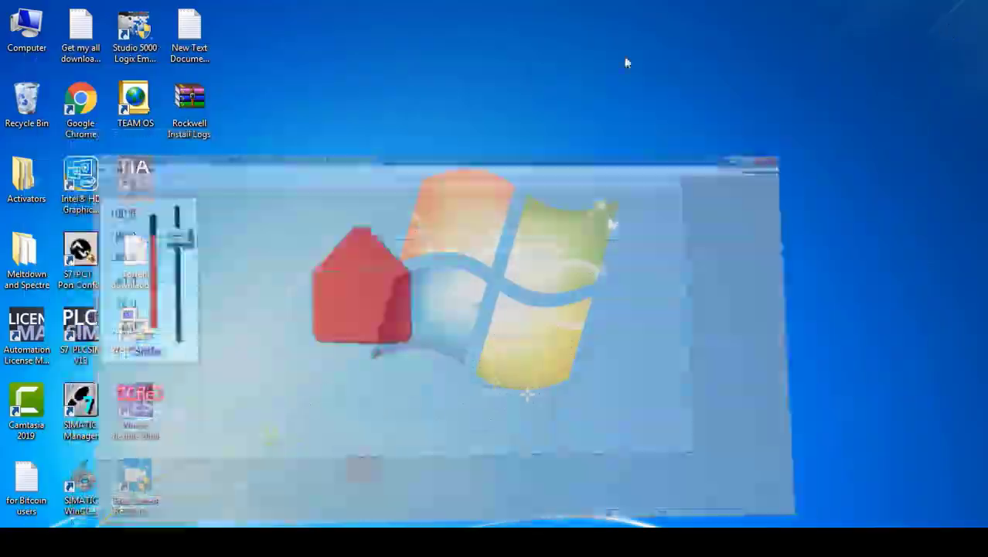
{"action": "left_click_drag", "start_coordinate": [112, 121], "coordinate": [111, 202]}
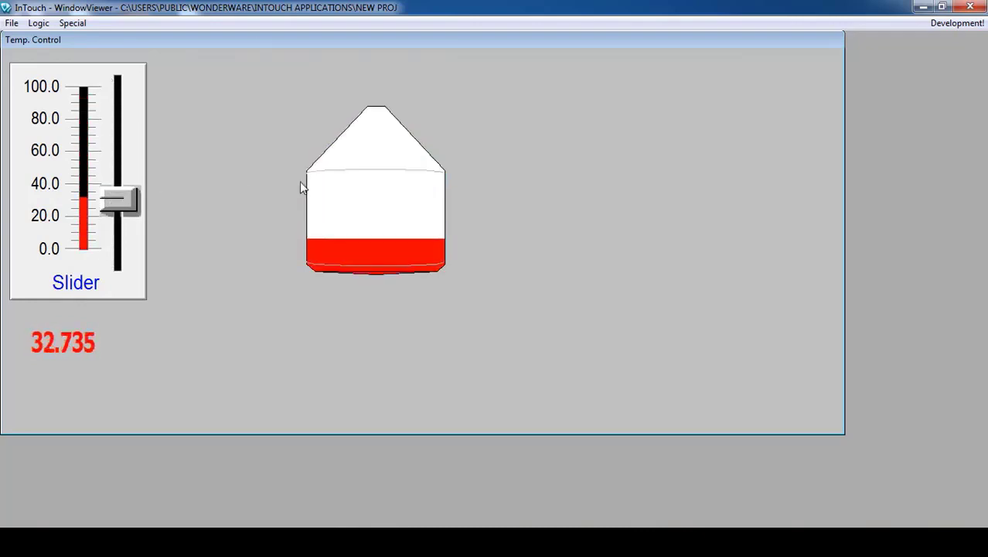
Step: Return to development and set the tank's vertical fill values to 100 at max fill and 0 at min fill
{"action": "left_click", "coordinate": [957, 24]}
{"action": "double_click", "coordinate": [498, 202]}
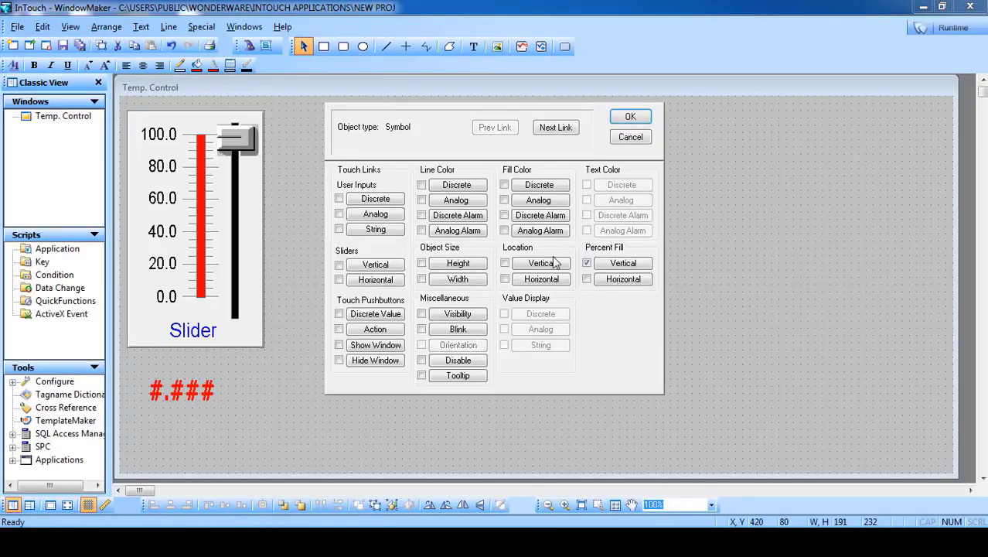
{"action": "left_click", "coordinate": [623, 263]}
{"action": "double_click", "coordinate": [434, 247]}
{"action": "type", "text": "100"}
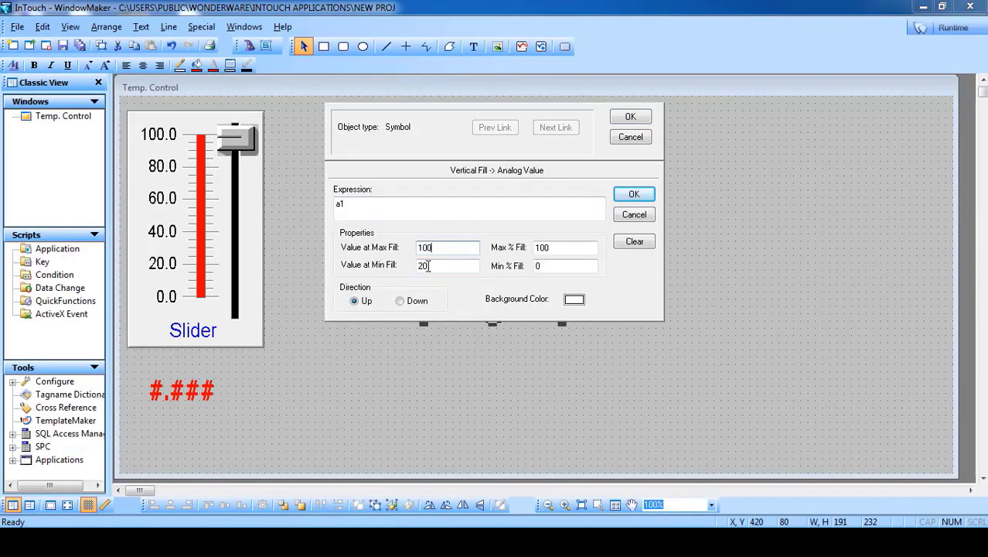
{"action": "key", "text": "Tab"}
{"action": "type", "text": "0"}
Step: Set the vertical fill direction to Down and test it in runtime by raising the slider to 100
{"action": "left_click", "coordinate": [400, 301]}
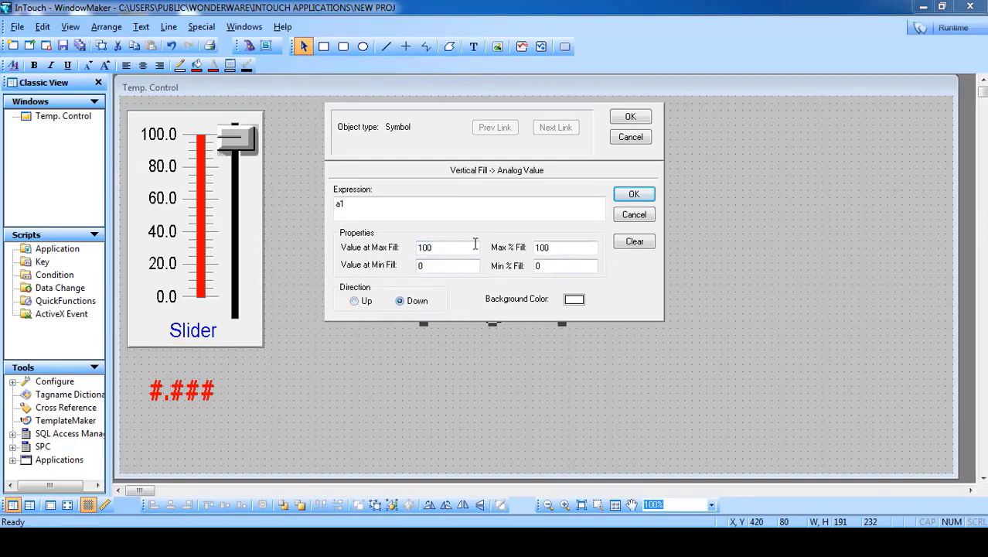
{"action": "left_click", "coordinate": [631, 116]}
{"action": "left_click", "coordinate": [935, 29]}
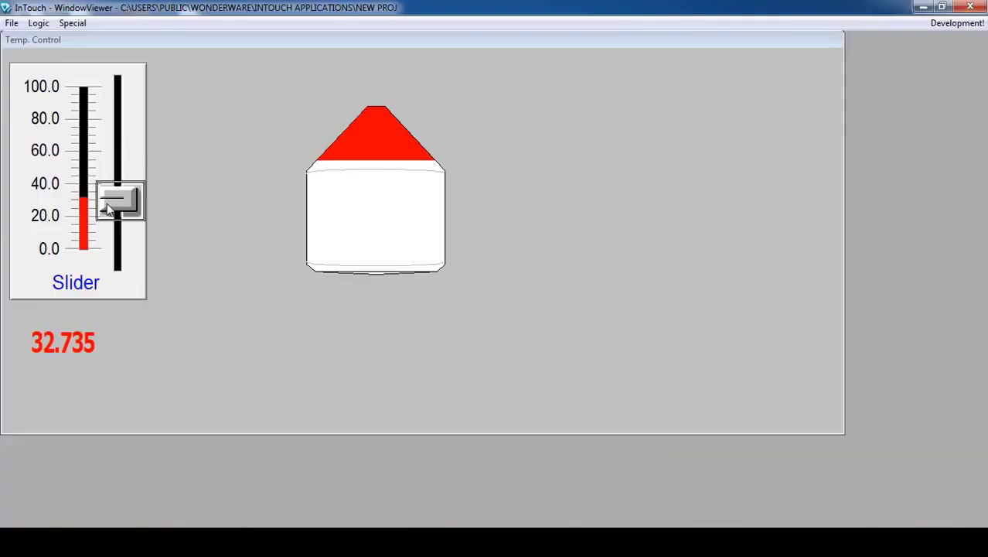
{"action": "left_click_drag", "start_coordinate": [120, 199], "coordinate": [117, 78]}
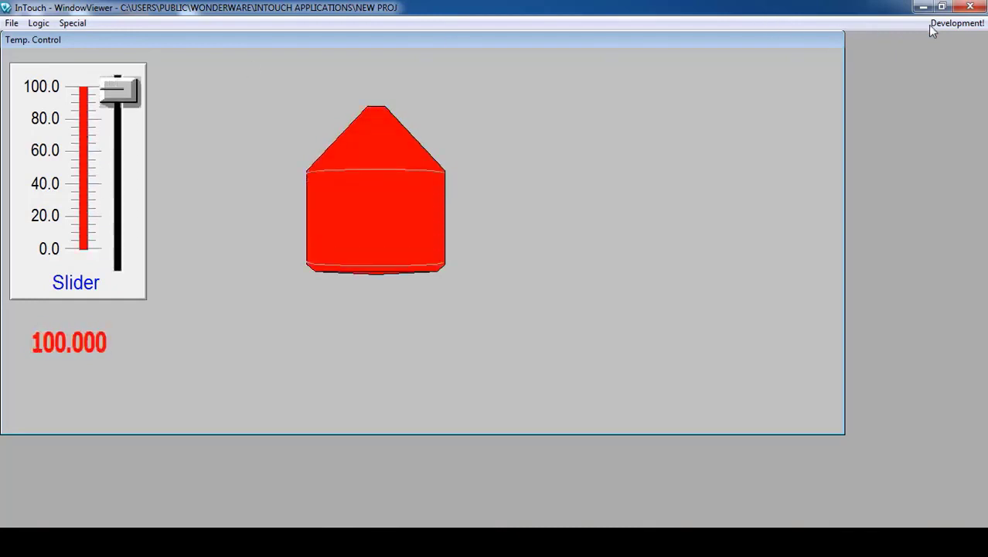
Step: Return to development and move the tank to about X 750, Y 30
{"action": "left_click", "coordinate": [950, 27]}
{"action": "double_click", "coordinate": [491, 280]}
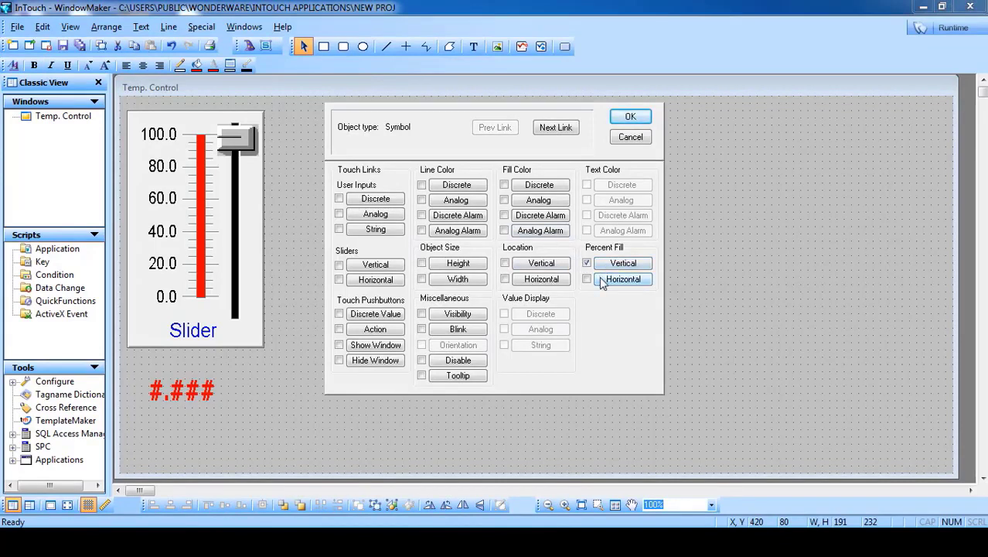
{"action": "left_click", "coordinate": [628, 118]}
{"action": "left_click_drag", "start_coordinate": [495, 256], "coordinate": [735, 219]}
Step: Set the tank's vertical fill direction to Up and test it in runtime with the slider at about 64
{"action": "double_click", "coordinate": [735, 219]}
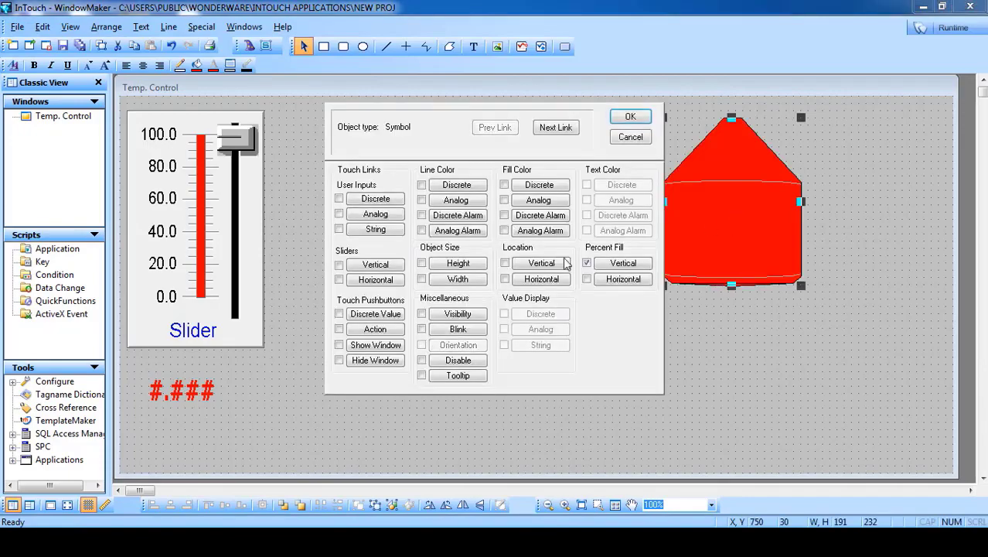
{"action": "left_click", "coordinate": [611, 265]}
{"action": "left_click", "coordinate": [356, 301]}
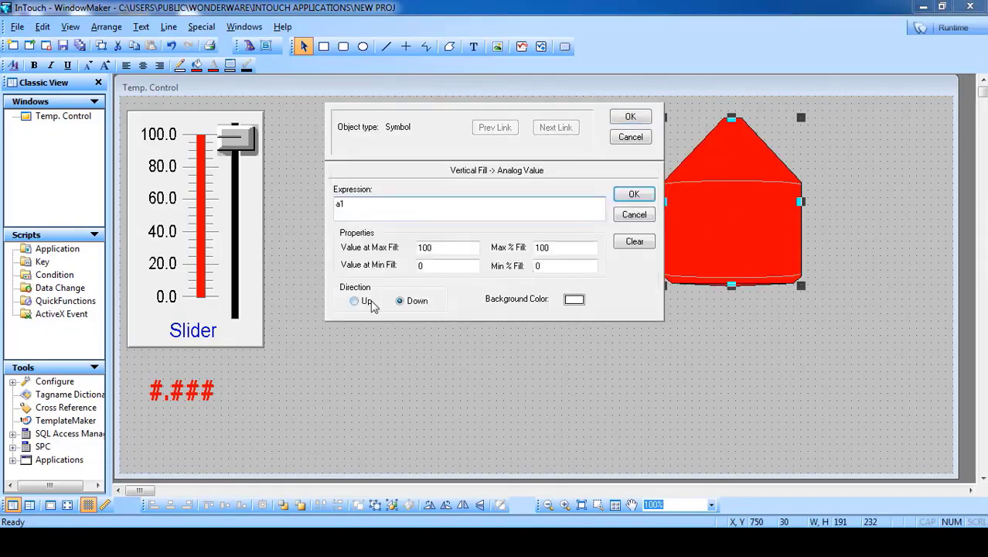
{"action": "left_click", "coordinate": [632, 116]}
{"action": "left_click", "coordinate": [942, 31]}
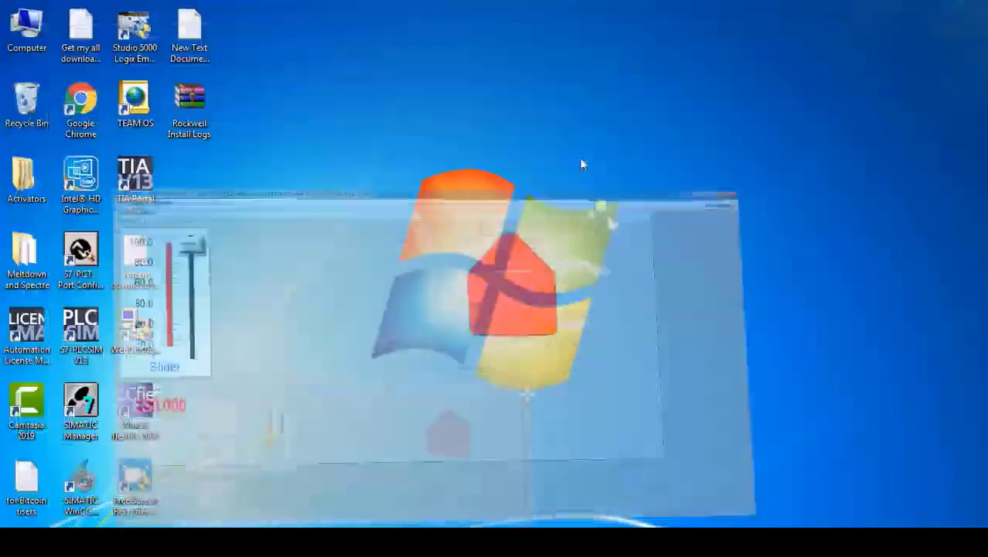
{"action": "left_click_drag", "start_coordinate": [119, 92], "coordinate": [118, 158]}
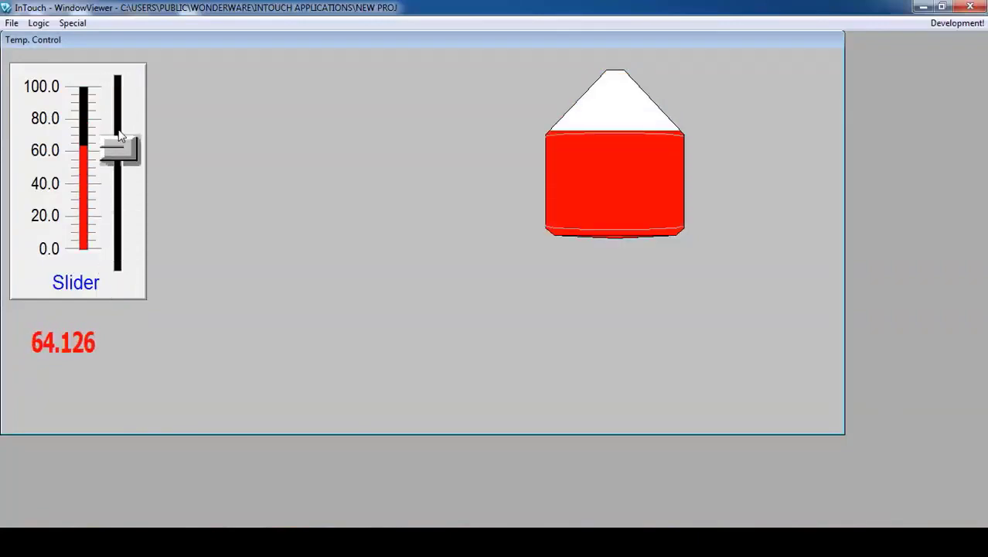
Step: Return to development and place the Short horizontal pipe symbol from Symbol Factory's Pipes category between the slider and the tank
{"action": "left_click", "coordinate": [958, 22]}
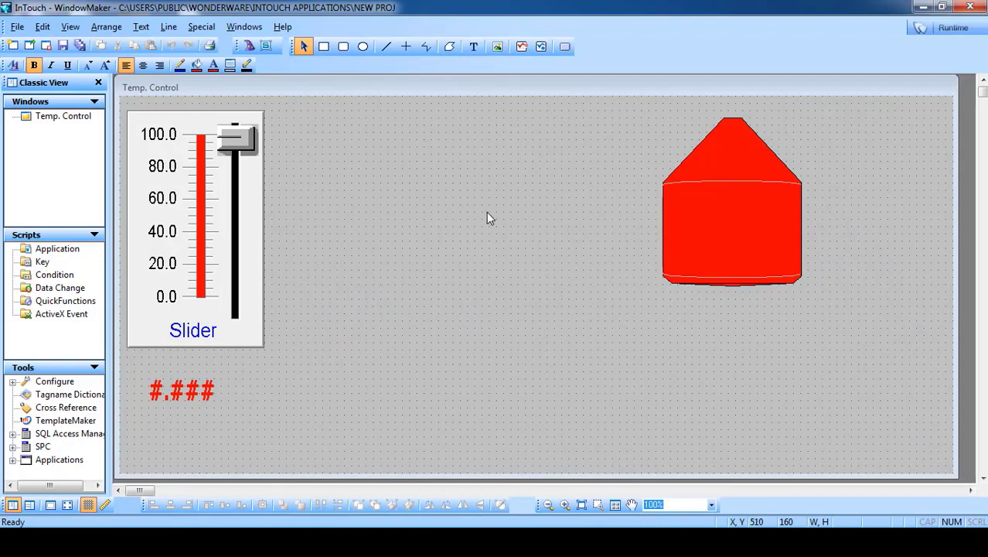
{"action": "left_click", "coordinate": [249, 45]}
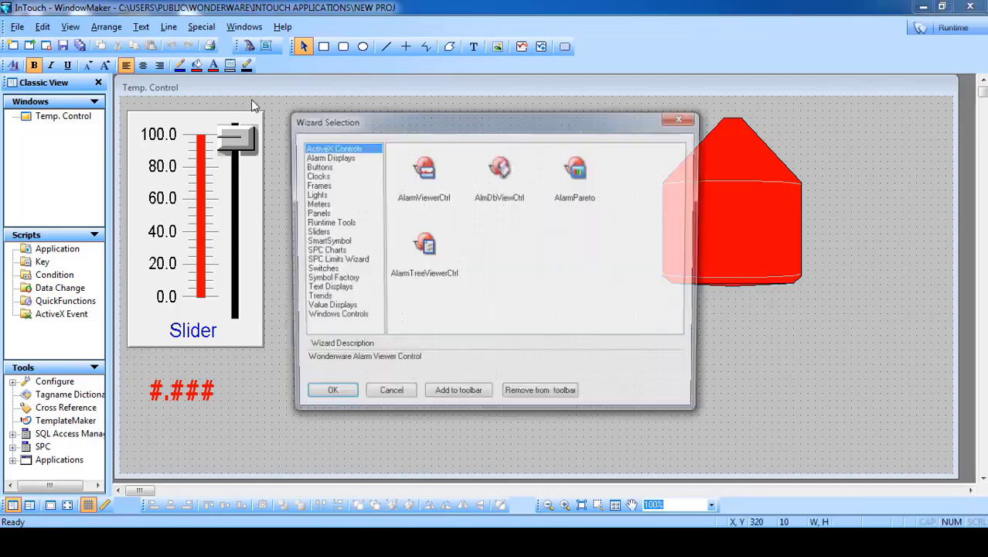
{"action": "left_click", "coordinate": [325, 278]}
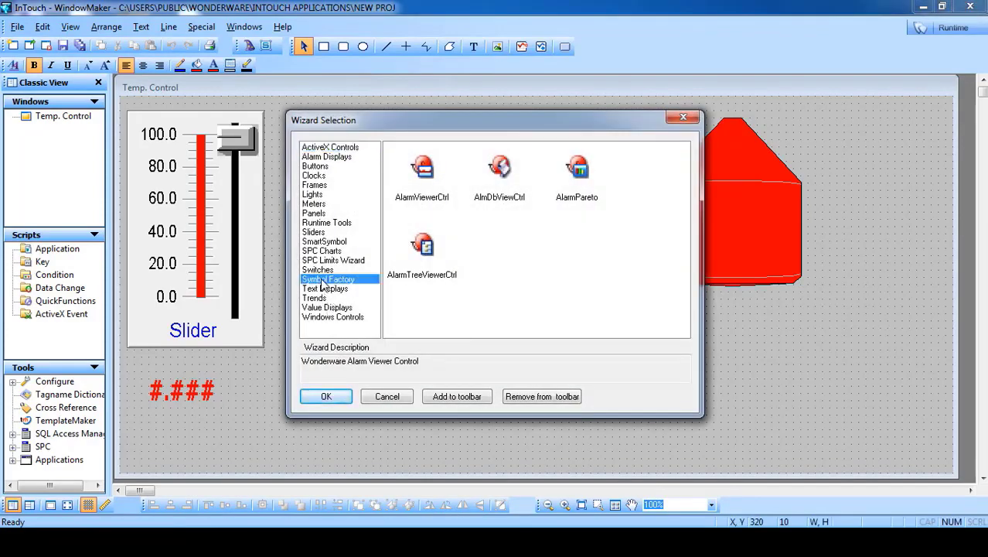
{"action": "double_click", "coordinate": [422, 168]}
{"action": "left_click", "coordinate": [386, 170]}
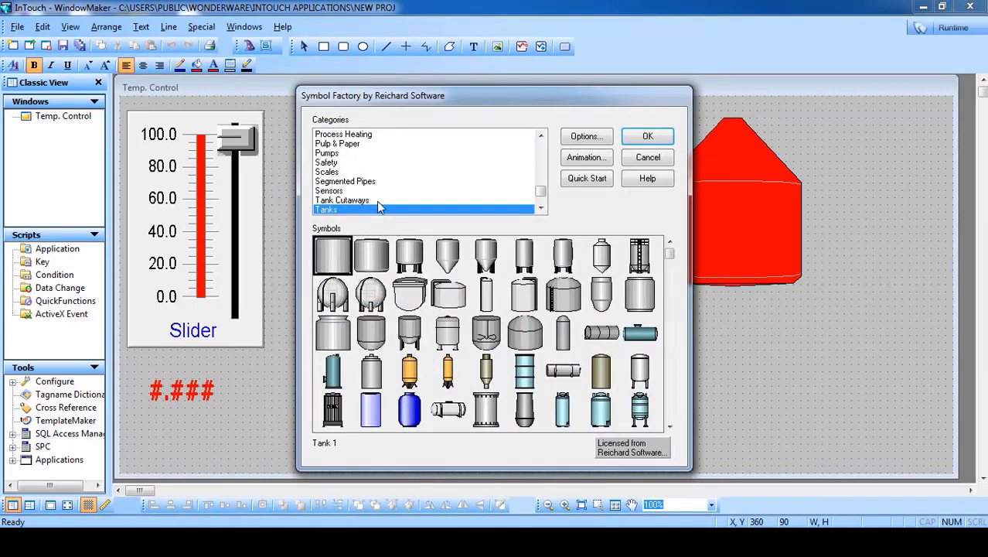
{"action": "key", "text": "p"}
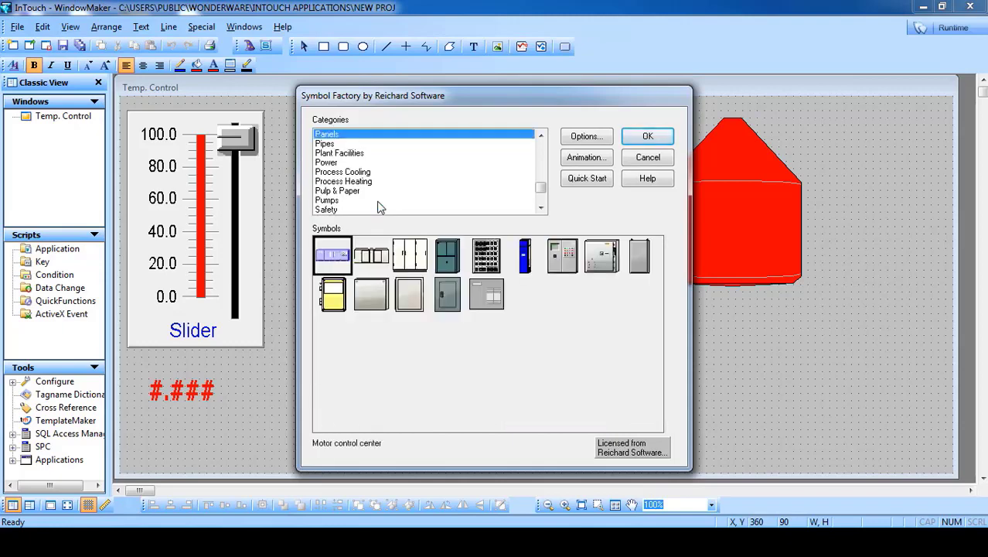
{"action": "key", "text": "p"}
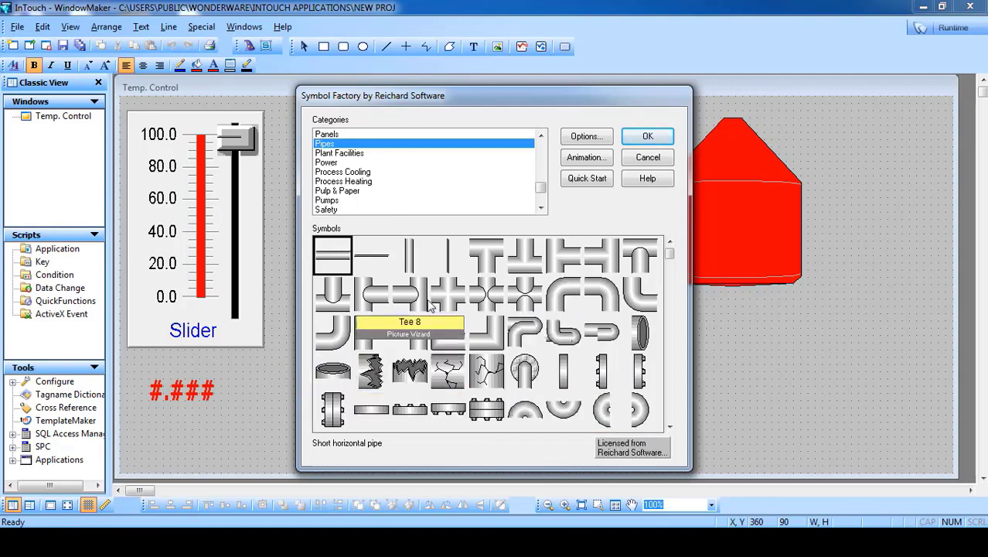
{"action": "double_click", "coordinate": [335, 257]}
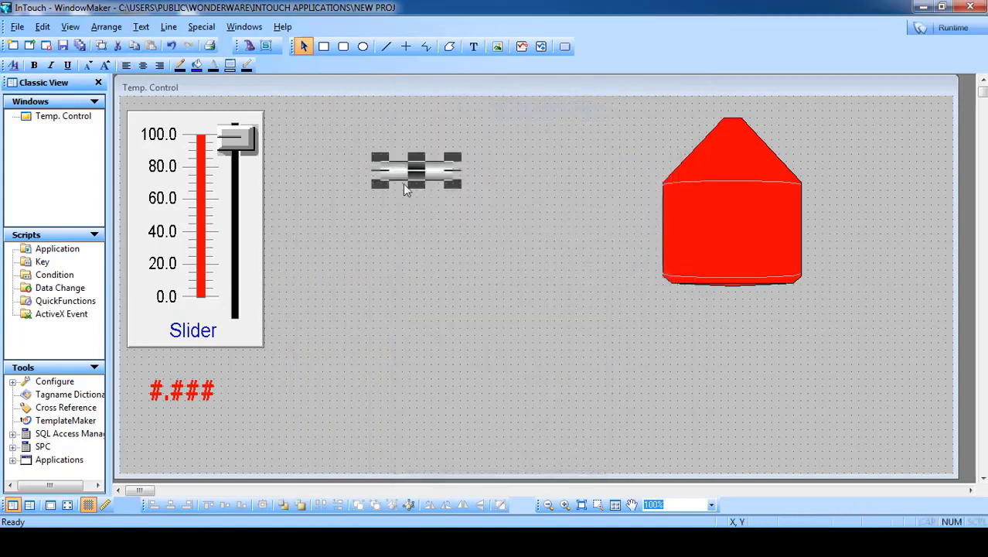
{"action": "left_click", "coordinate": [381, 163]}
Step: Enlarge the pipe to about 201 by 53 and break its cell
{"action": "left_click_drag", "start_coordinate": [480, 186], "coordinate": [551, 227]}
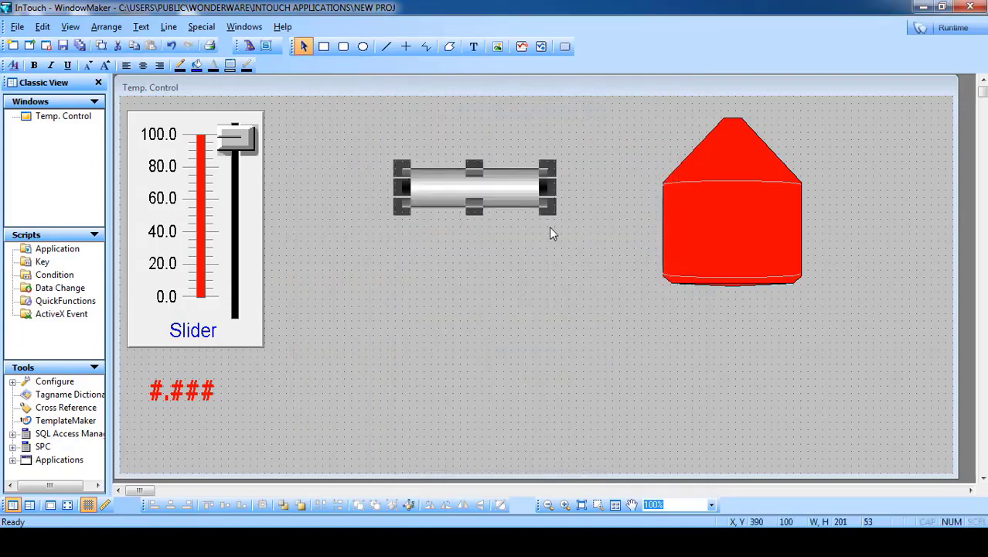
{"action": "right_click", "coordinate": [463, 191]}
{"action": "mouse_move", "coordinate": [523, 292]}
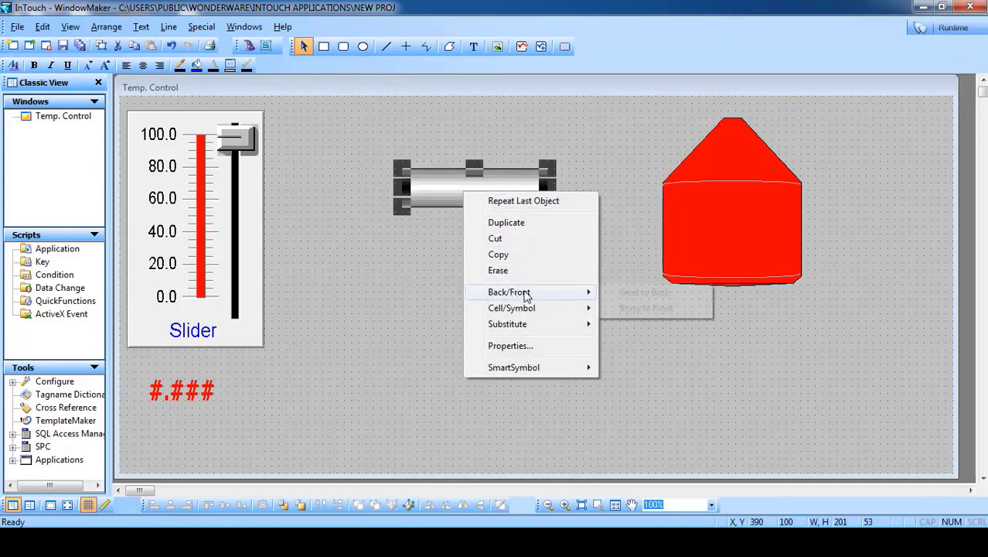
{"action": "mouse_move", "coordinate": [546, 308]}
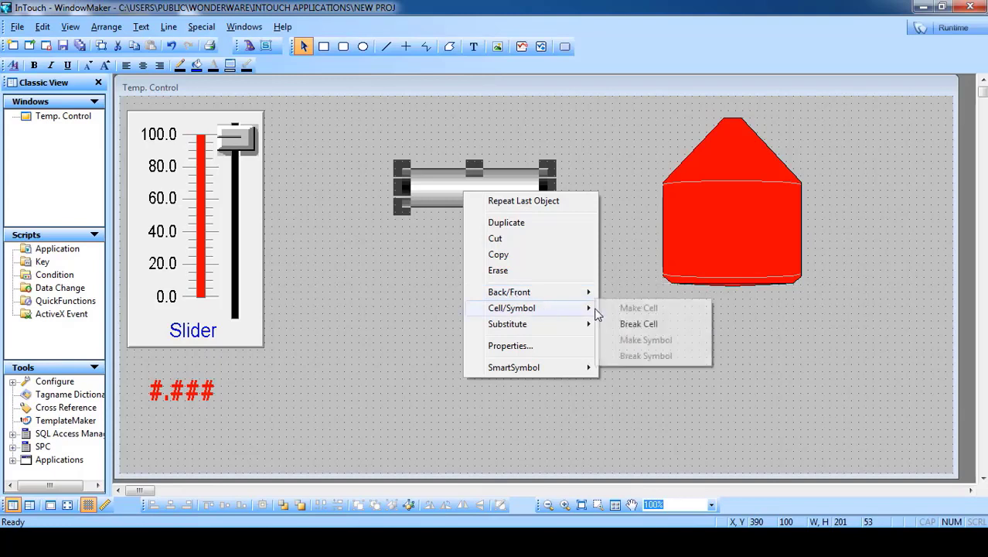
{"action": "left_click", "coordinate": [636, 322]}
Step: Enlarge the pipe to about 271 by 61 and move it to X 480, Y 120, flush against the tank's side
{"action": "left_click_drag", "start_coordinate": [549, 207], "coordinate": [655, 229]}
{"action": "left_click", "coordinate": [588, 163]}
{"action": "left_click", "coordinate": [556, 265]}
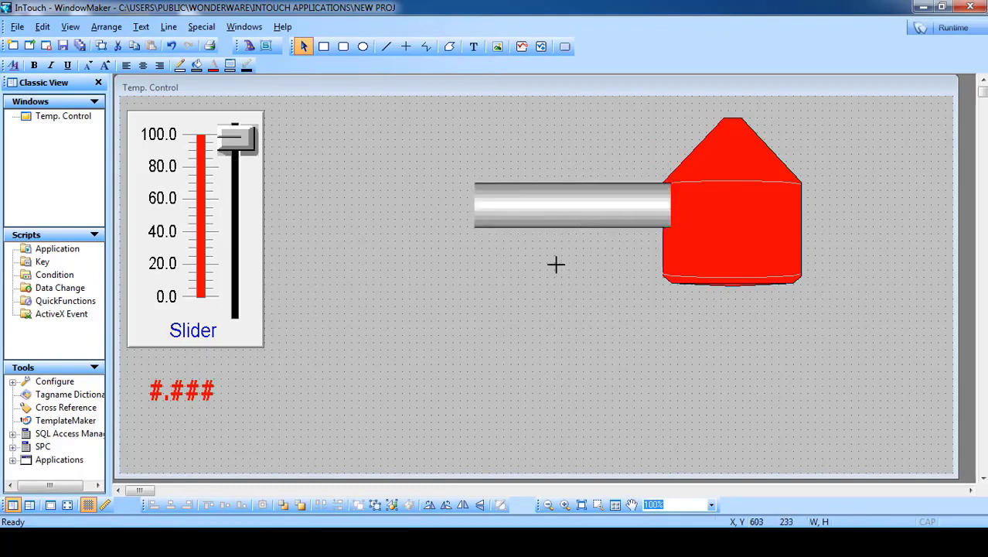
{"action": "left_click", "coordinate": [567, 217]}
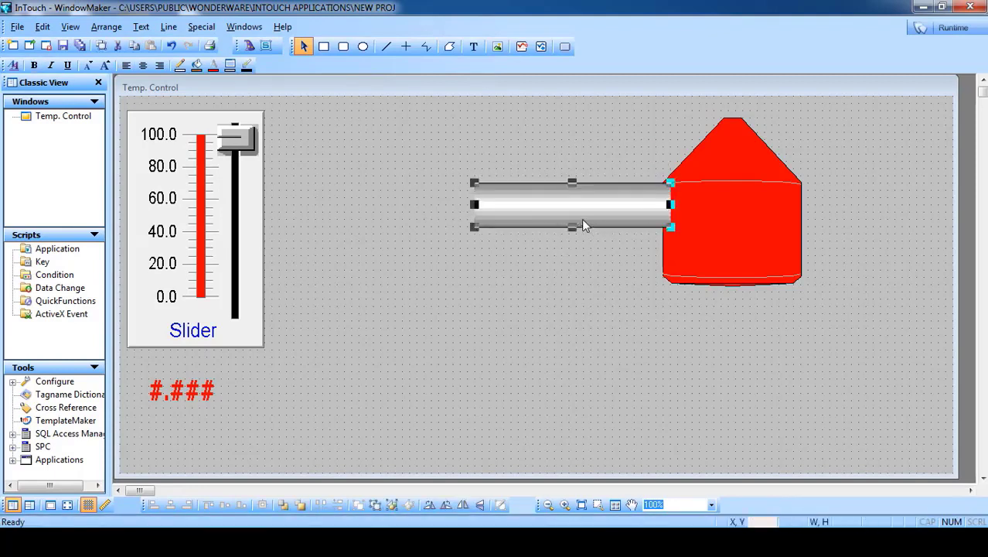
{"action": "left_click_drag", "start_coordinate": [582, 215], "coordinate": [571, 213]}
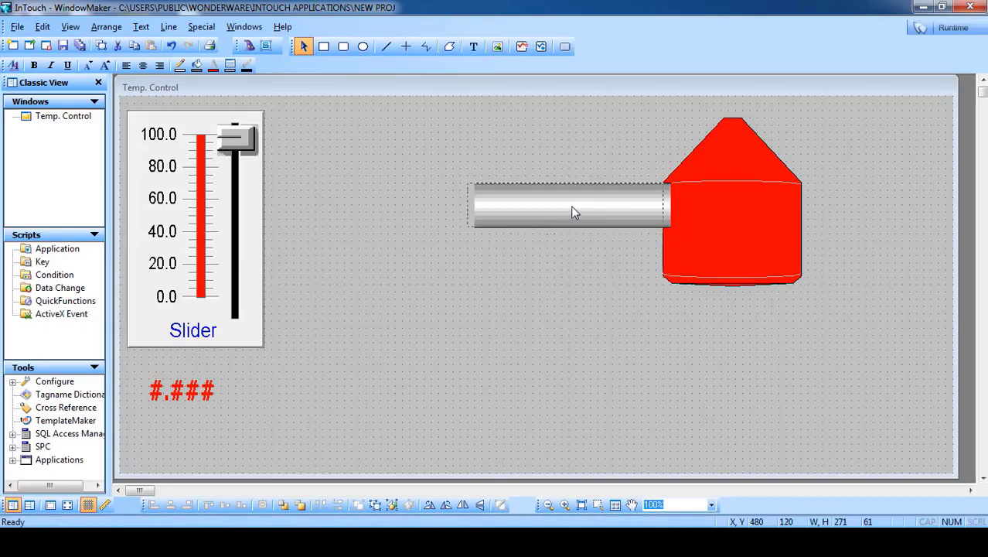
{"action": "left_click", "coordinate": [549, 270]}
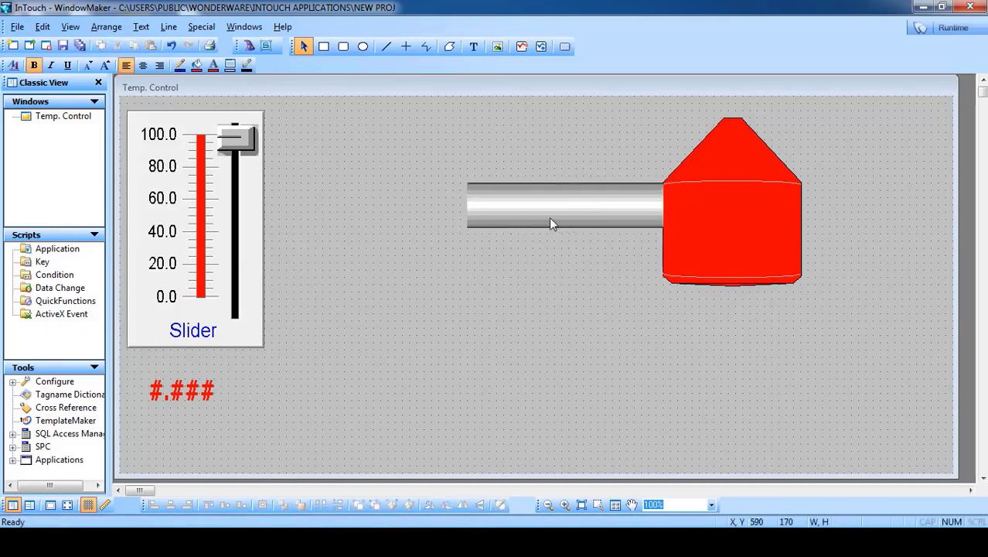
Step: Change the pipe's fill colour to red from the standard palette
{"action": "left_click", "coordinate": [541, 220]}
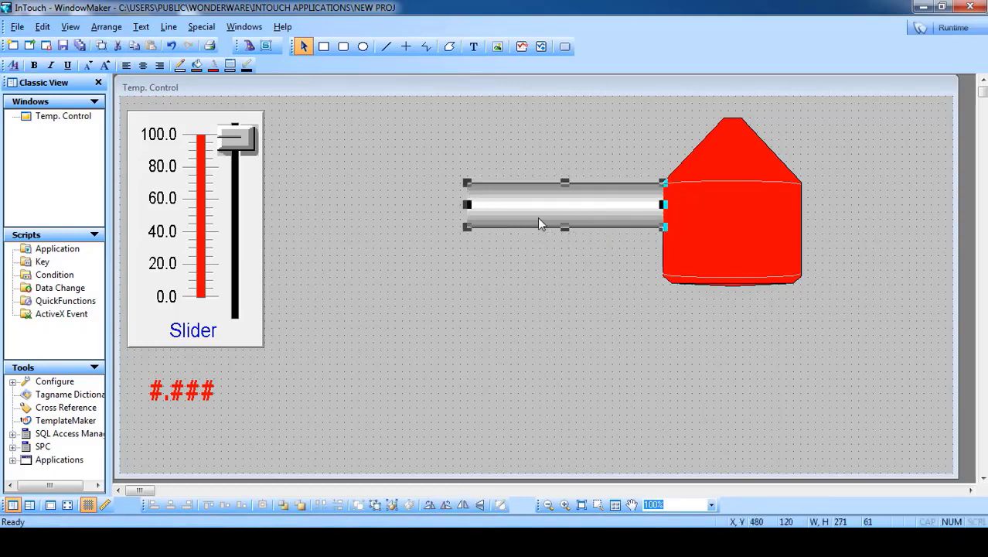
{"action": "left_click", "coordinate": [196, 65]}
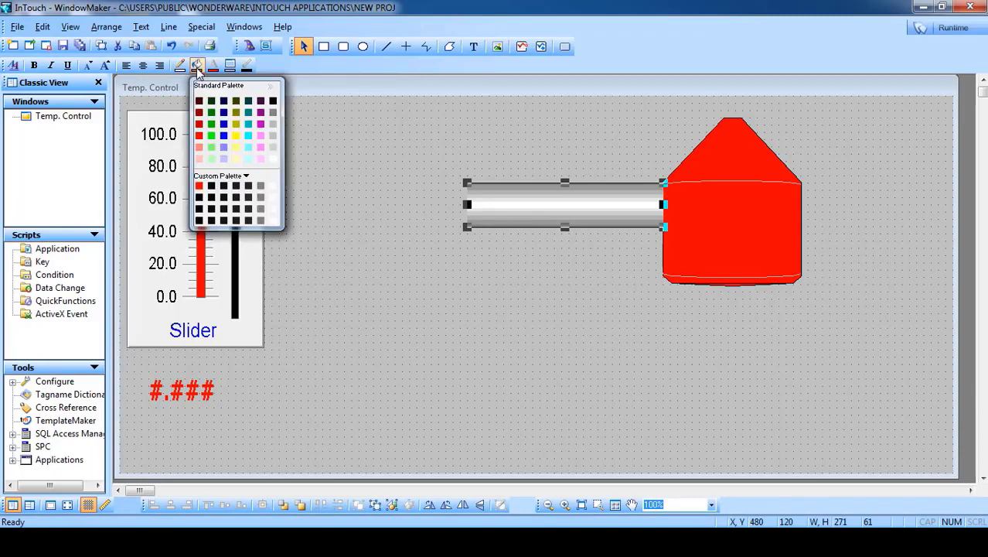
{"action": "left_click", "coordinate": [200, 136]}
{"action": "left_click", "coordinate": [472, 288]}
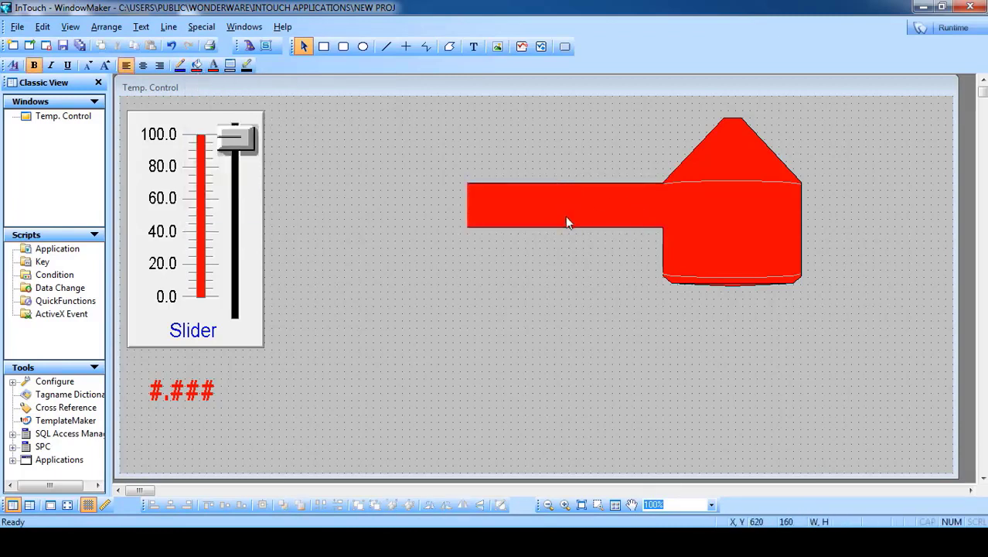
{"action": "left_click", "coordinate": [529, 218]}
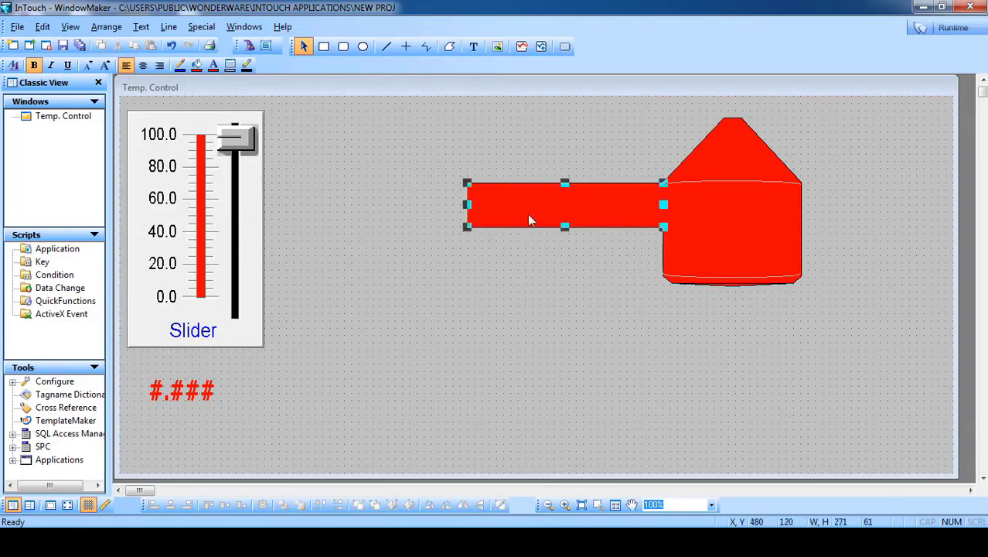
{"action": "double_click", "coordinate": [529, 218]}
{"action": "left_click", "coordinate": [628, 140]}
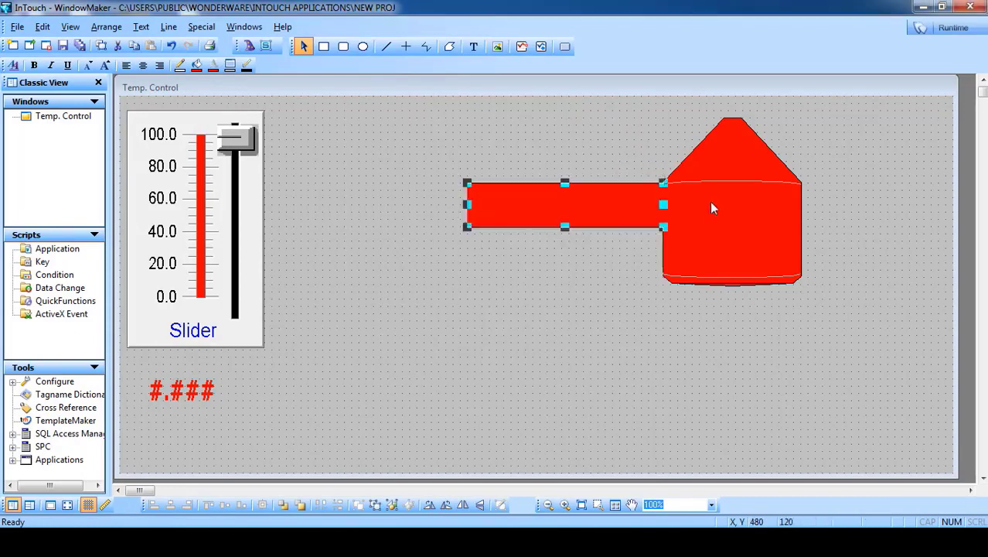
Step: Disable the tank's vertical percent fill link
{"action": "left_click", "coordinate": [719, 210]}
{"action": "double_click", "coordinate": [719, 210]}
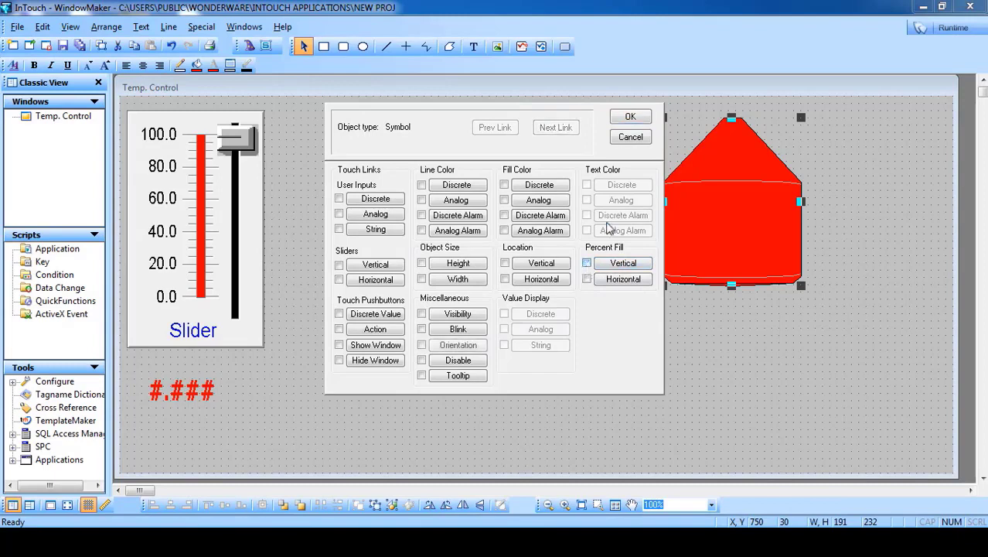
{"action": "left_click", "coordinate": [630, 118]}
{"action": "left_click", "coordinate": [616, 273]}
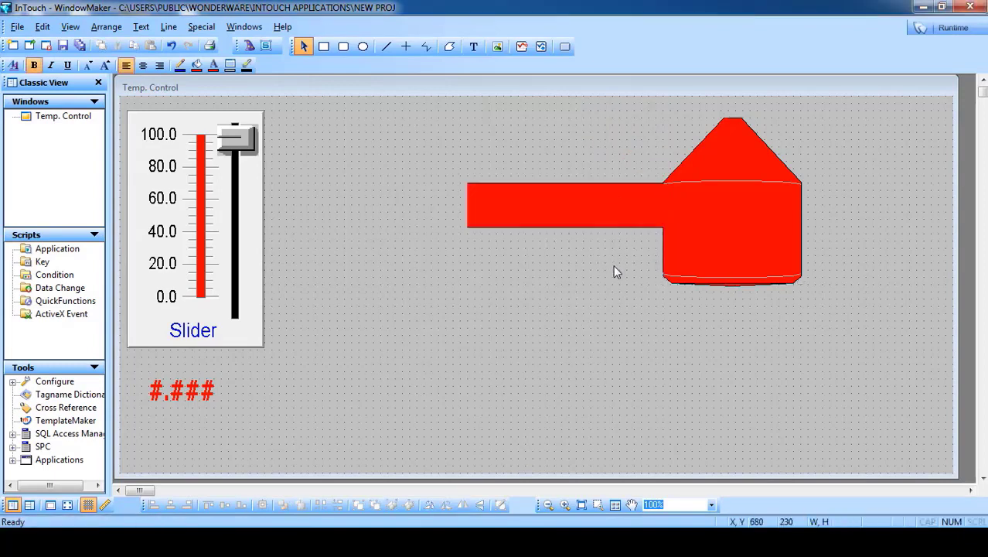
Step: Link the pipe's horizontal percent fill to the expression a1, keeping the Right direction and the 0 to 100 fill range
{"action": "left_click", "coordinate": [537, 211]}
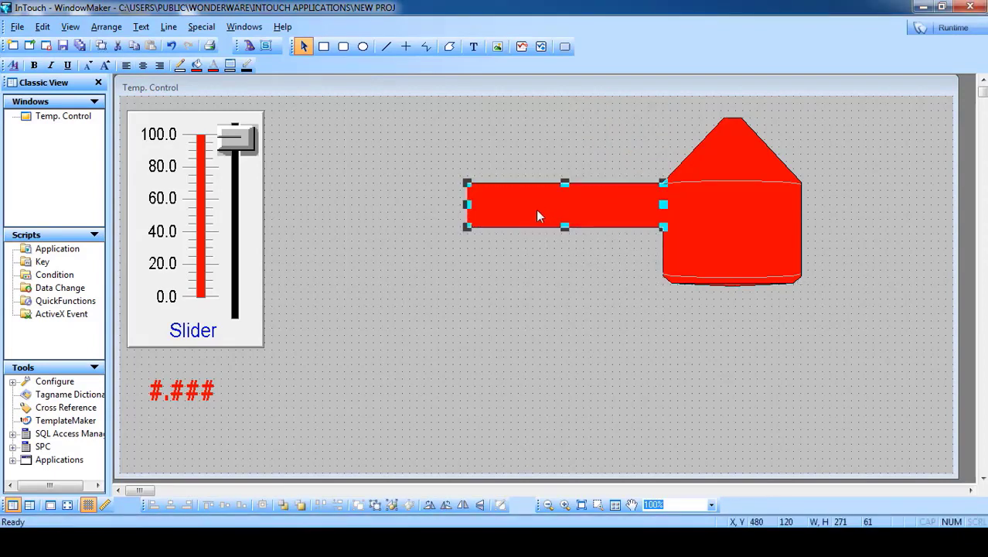
{"action": "left_click", "coordinate": [543, 274]}
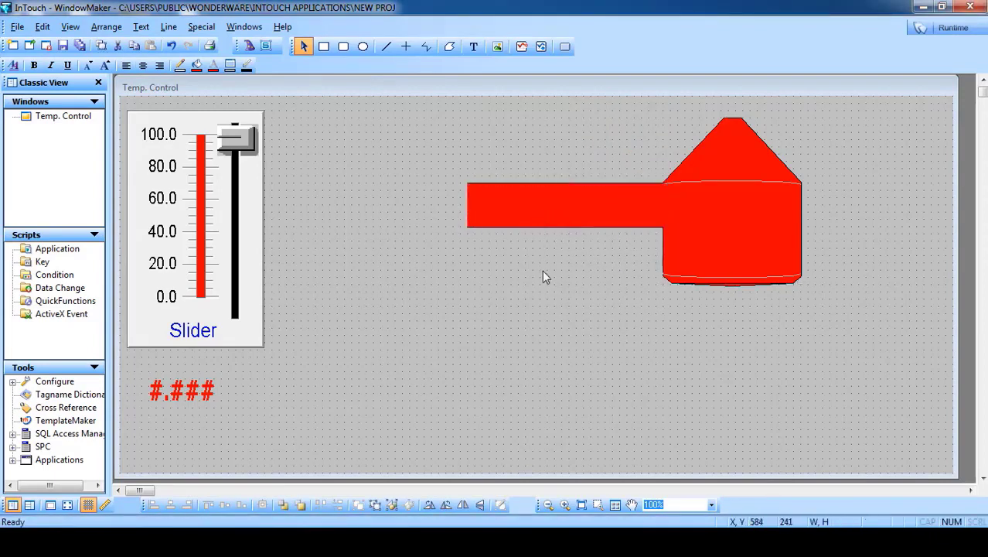
{"action": "double_click", "coordinate": [532, 214]}
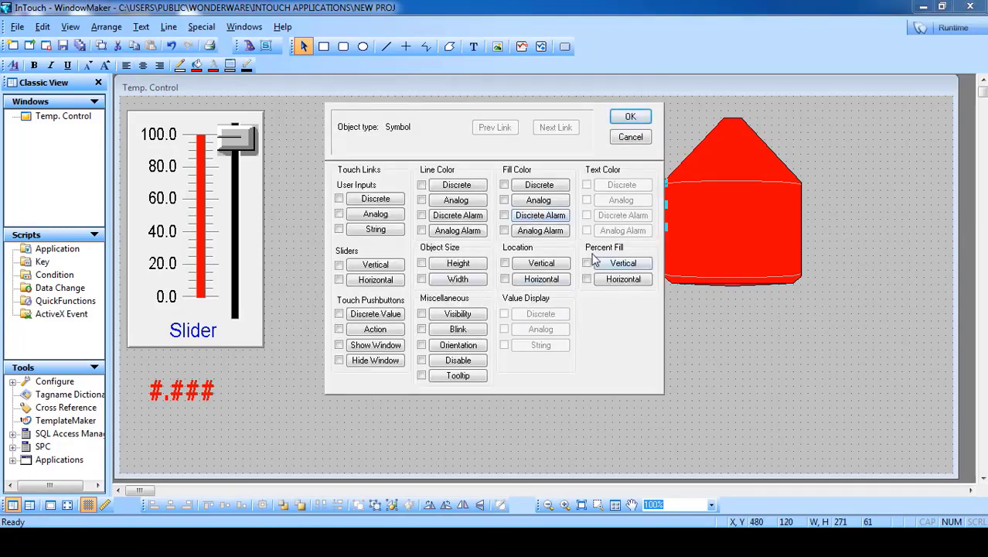
{"action": "left_click", "coordinate": [623, 279]}
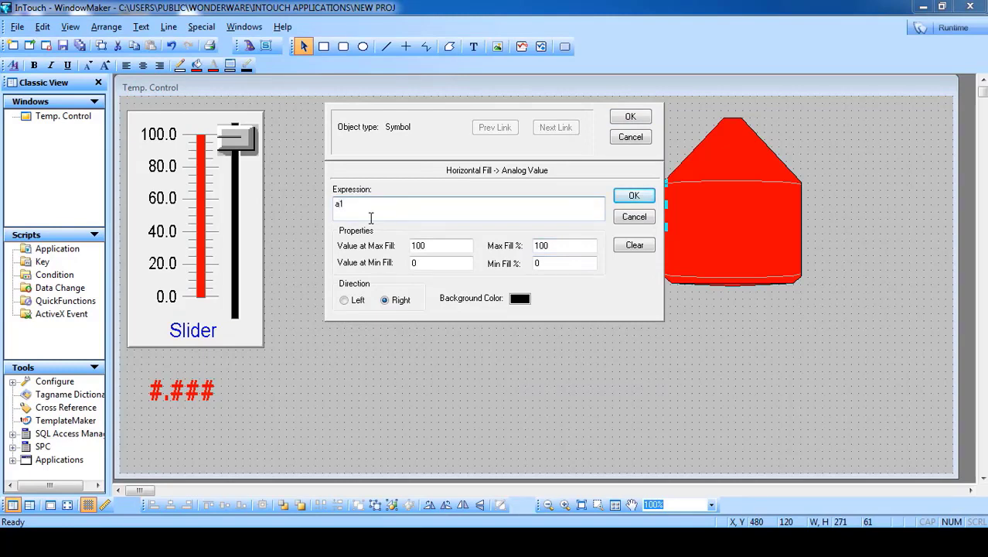
{"action": "double_click", "coordinate": [525, 263]}
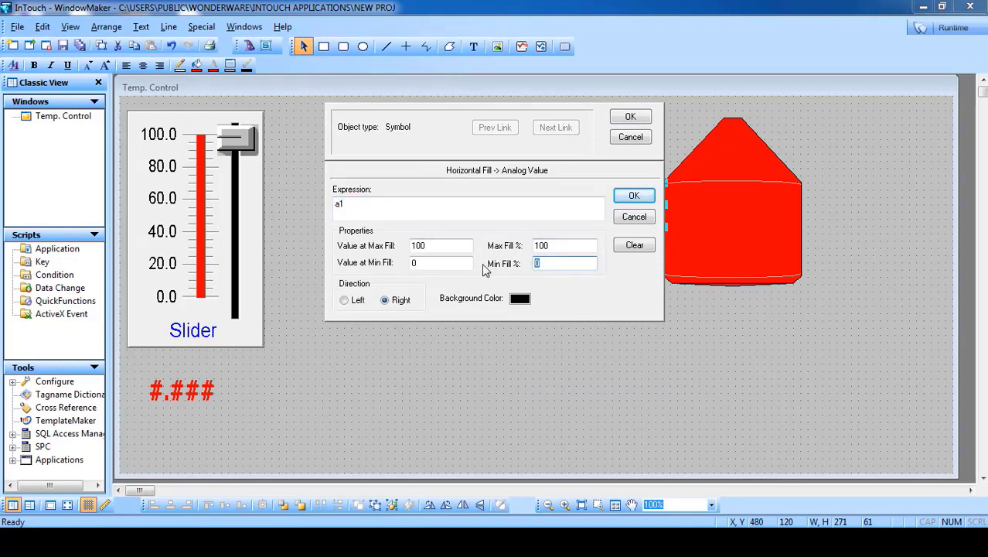
{"action": "left_click_drag", "start_coordinate": [434, 265], "coordinate": [378, 268]}
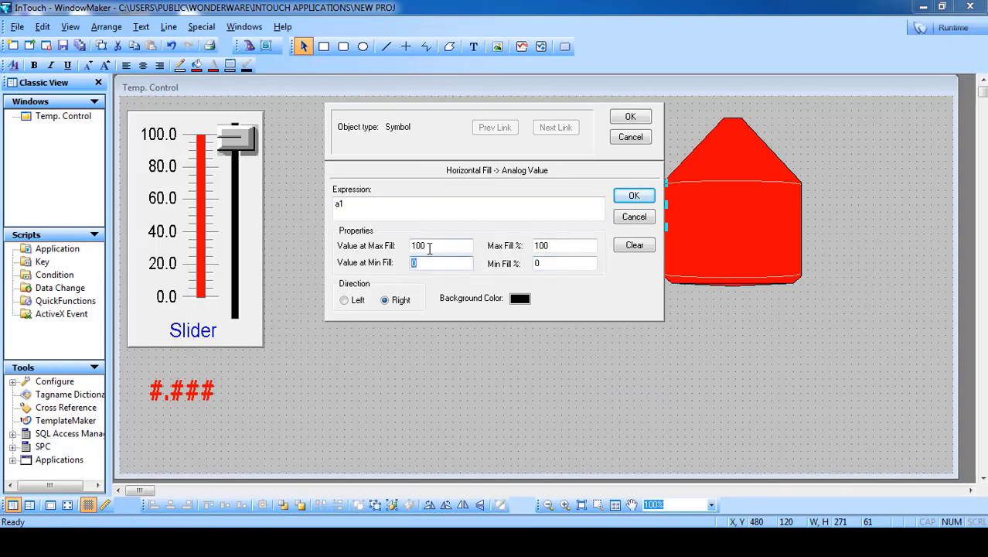
{"action": "left_click_drag", "start_coordinate": [429, 247], "coordinate": [416, 246]}
{"action": "left_click", "coordinate": [555, 245]}
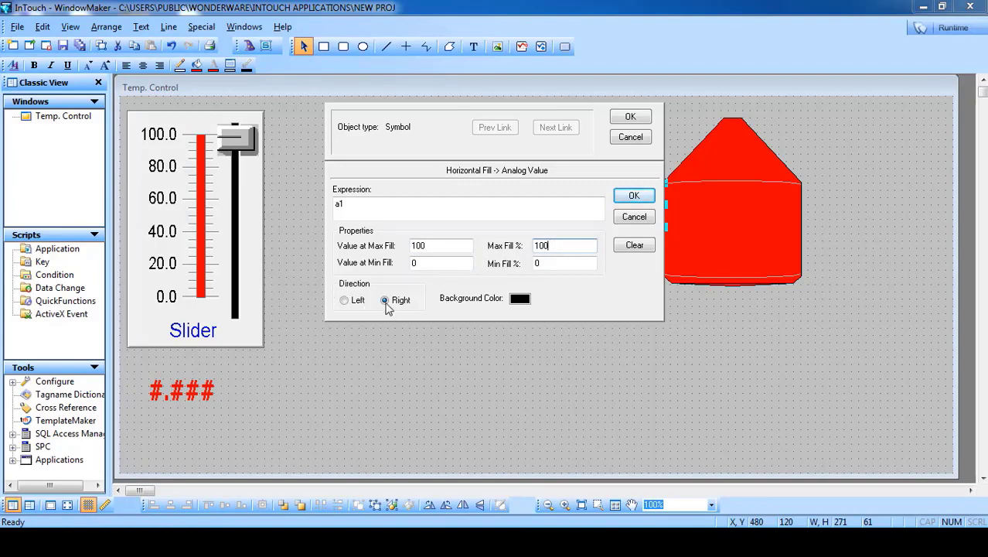
Step: Set the pipe's horizontal fill background colour to white and accept the fill settings
{"action": "left_click", "coordinate": [521, 298]}
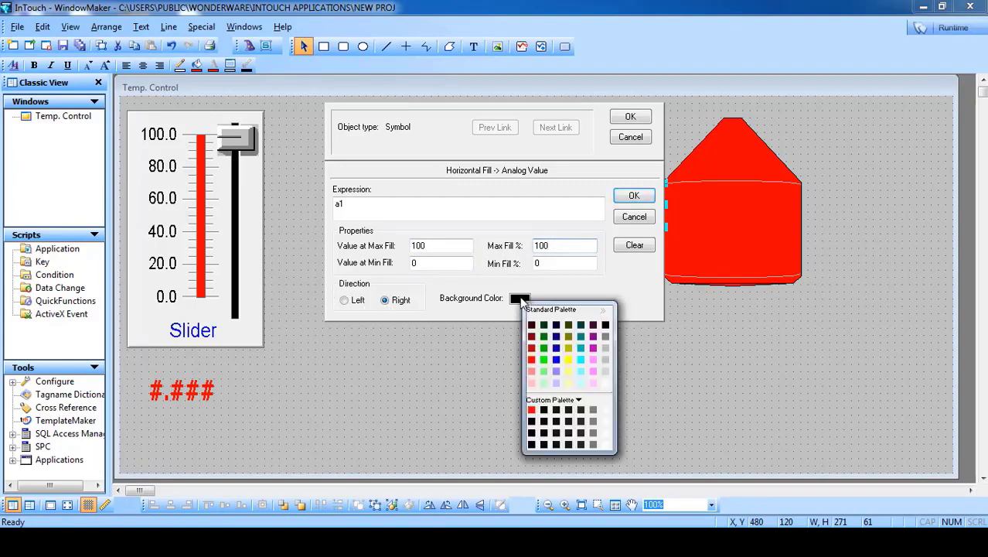
{"action": "left_click", "coordinate": [605, 383]}
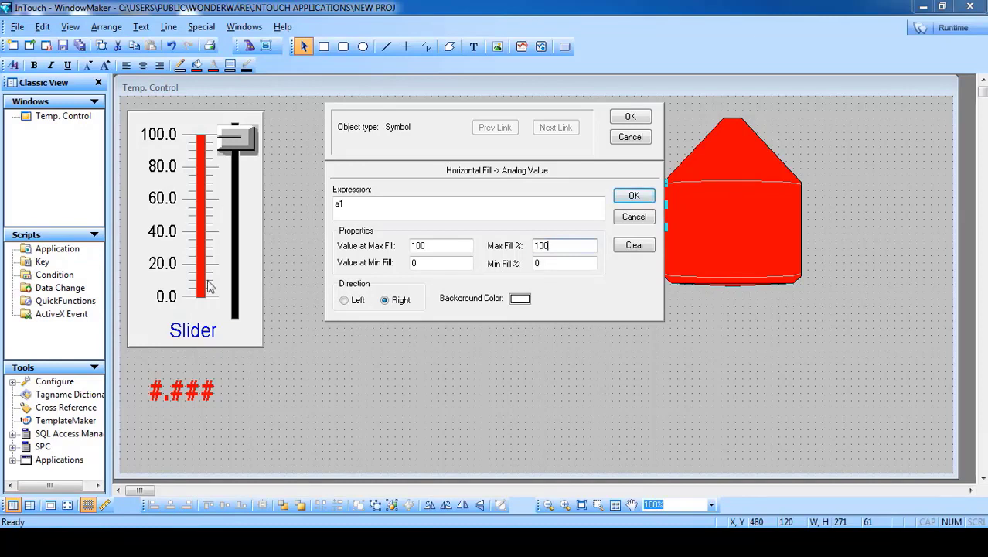
{"action": "double_click", "coordinate": [554, 263]}
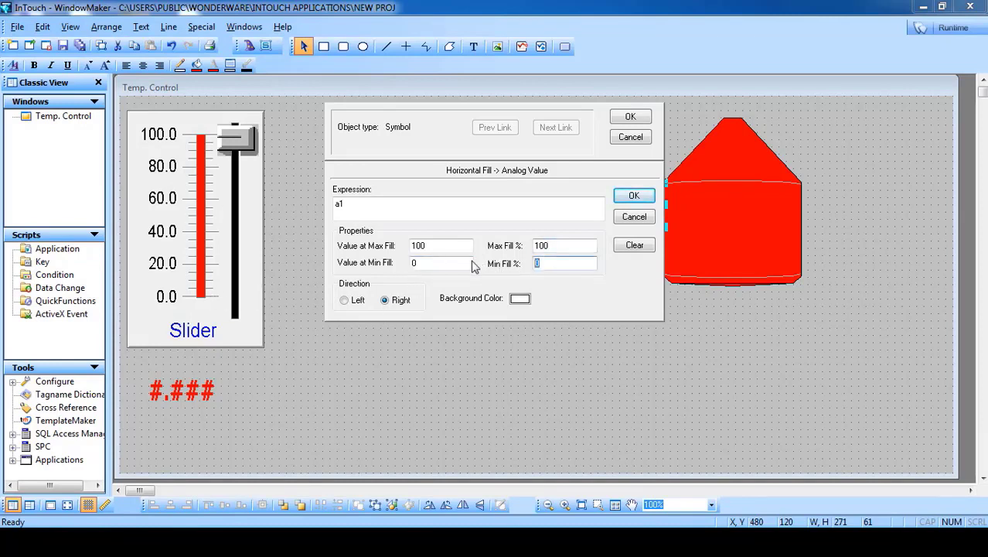
{"action": "double_click", "coordinate": [418, 245]}
{"action": "double_click", "coordinate": [539, 246]}
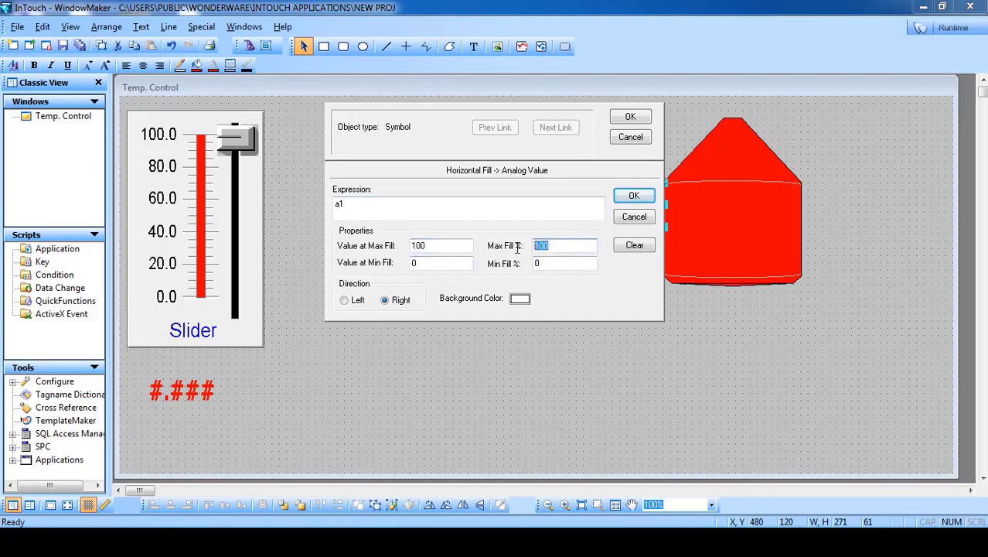
{"action": "left_click", "coordinate": [631, 117]}
Step: Test the pipe's horizontal fill in runtime by lowering the slider to 0 and raising it to 100
{"action": "left_click", "coordinate": [953, 28]}
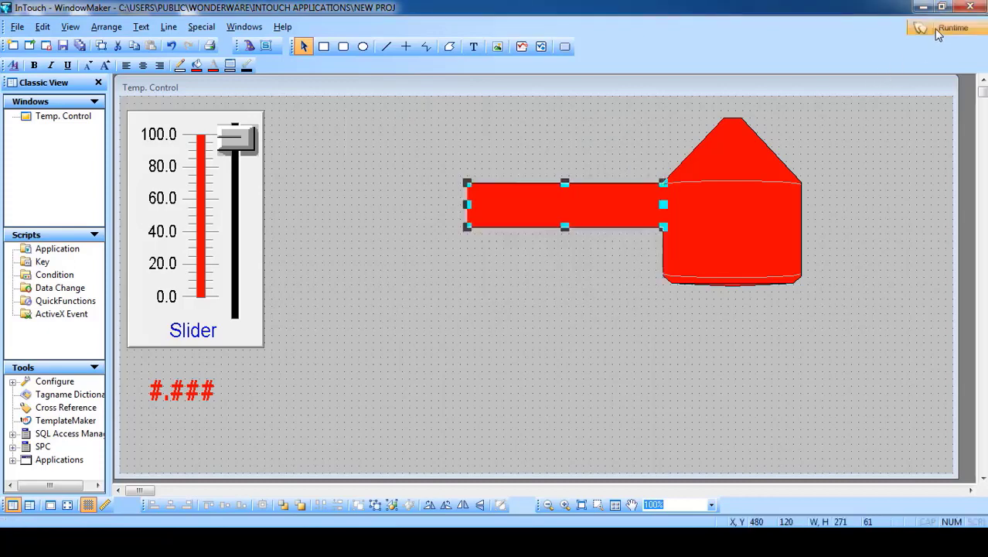
{"action": "left_click_drag", "start_coordinate": [126, 161], "coordinate": [114, 290]}
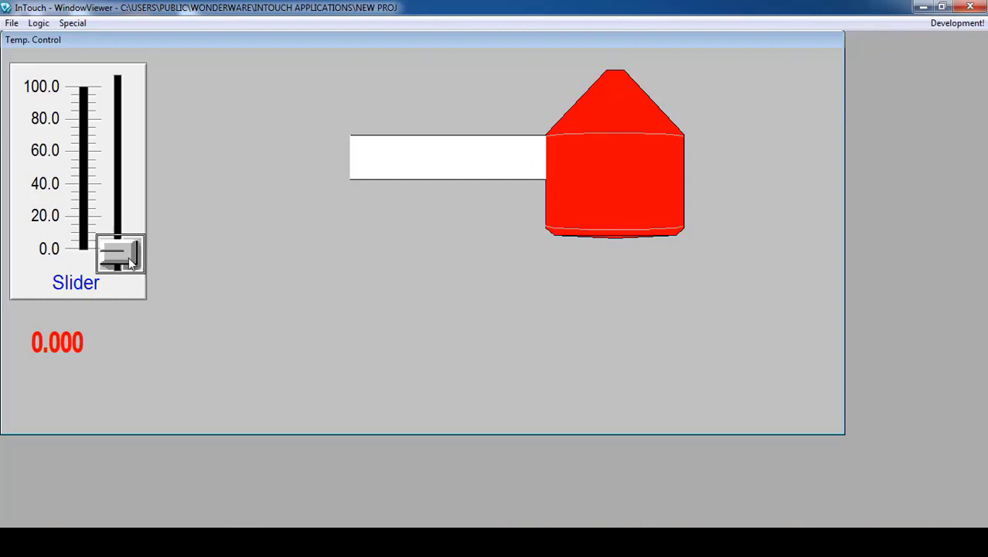
{"action": "left_click_drag", "start_coordinate": [128, 257], "coordinate": [112, 66]}
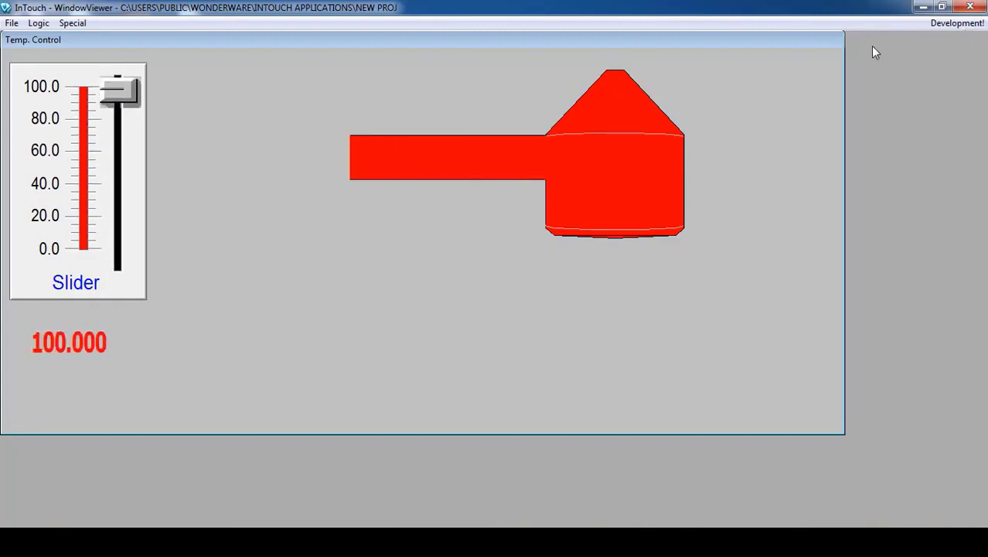
Step: Set the pipe's horizontal percent fill direction to Left and accept the link settings
{"action": "left_click", "coordinate": [946, 34]}
{"action": "double_click", "coordinate": [587, 219]}
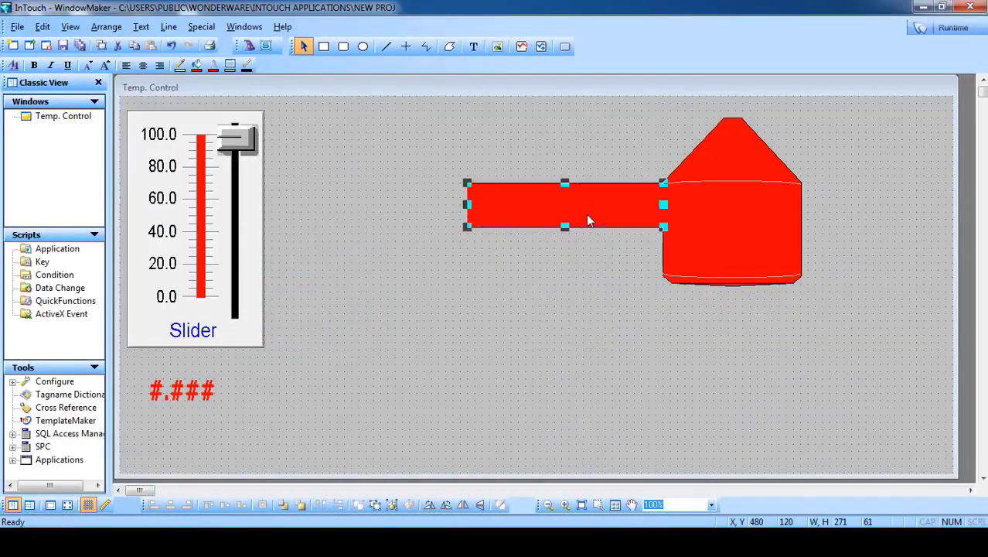
{"action": "left_click", "coordinate": [620, 282]}
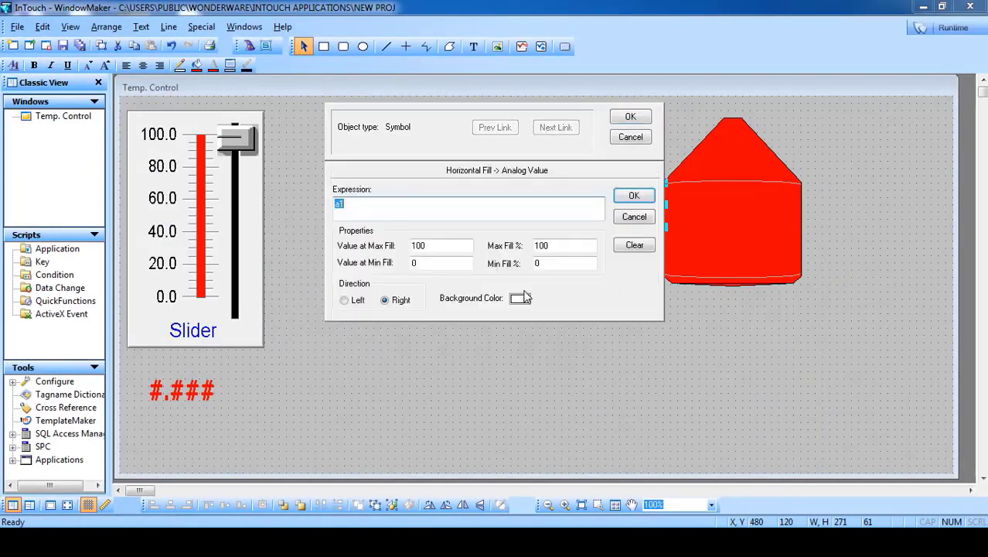
{"action": "left_click", "coordinate": [362, 303]}
{"action": "left_click", "coordinate": [634, 116]}
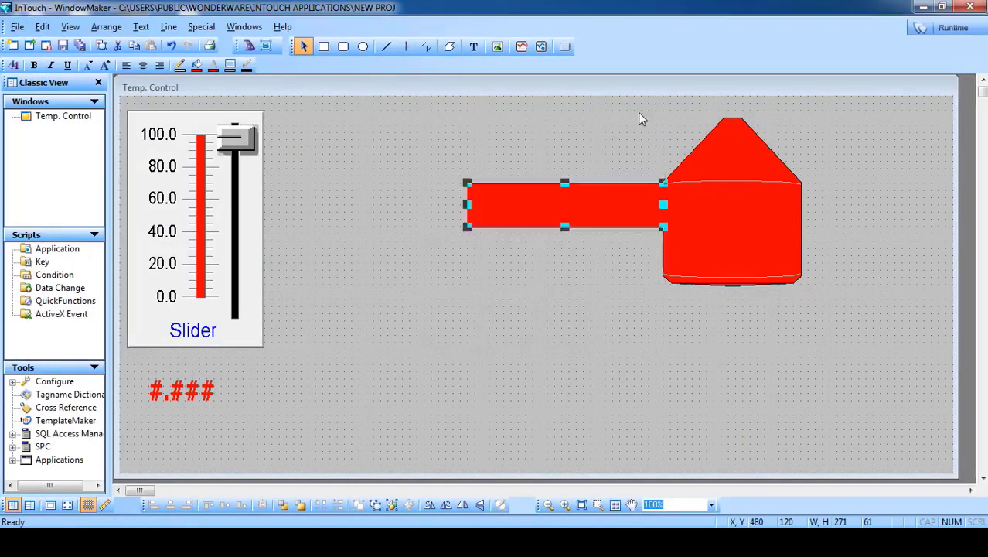
Step: Test the pipe's Left-direction fill in runtime by lowering the slider to 0, and return to development
{"action": "left_click", "coordinate": [933, 26]}
{"action": "mouse_move", "coordinate": [116, 88]}
{"action": "left_mouse_down"}
{"action": "mouse_move", "coordinate": [116, 267]}
{"action": "mouse_move", "coordinate": [117, 79]}
{"action": "left_mouse_up"}
{"action": "left_click_drag", "start_coordinate": [116, 138], "coordinate": [117, 254]}
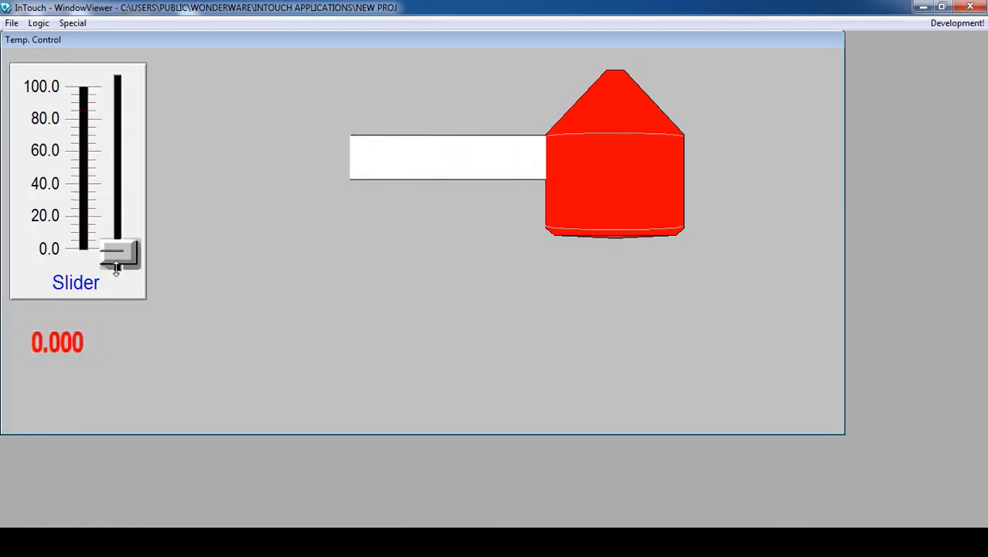
{"action": "left_click", "coordinate": [956, 23]}
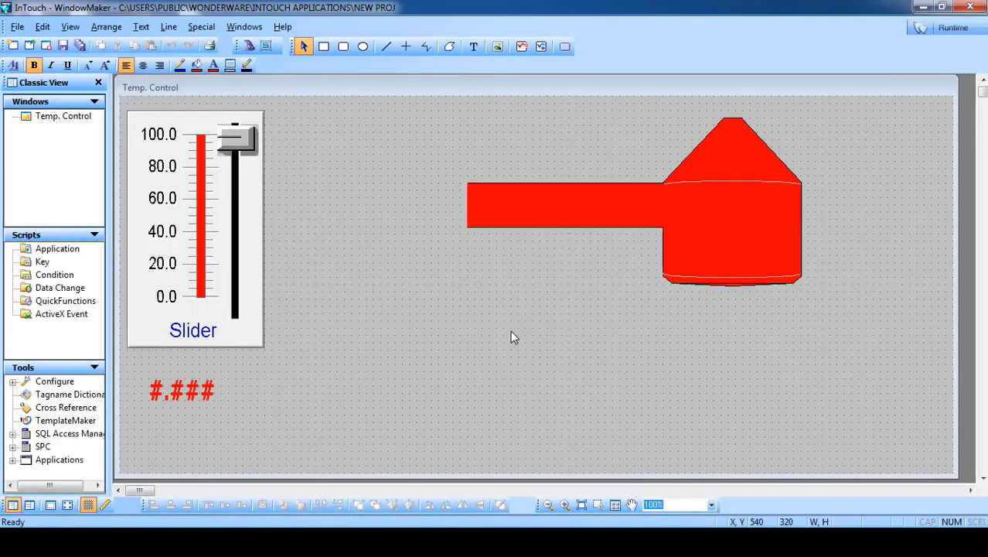
{"action": "left_click", "coordinate": [772, 249]}
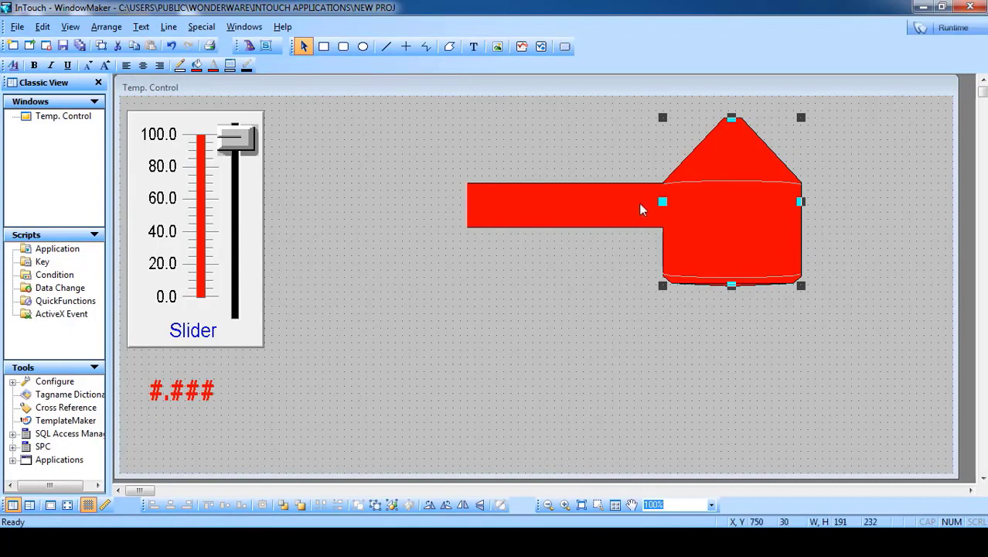
{"action": "double_click", "coordinate": [703, 235]}
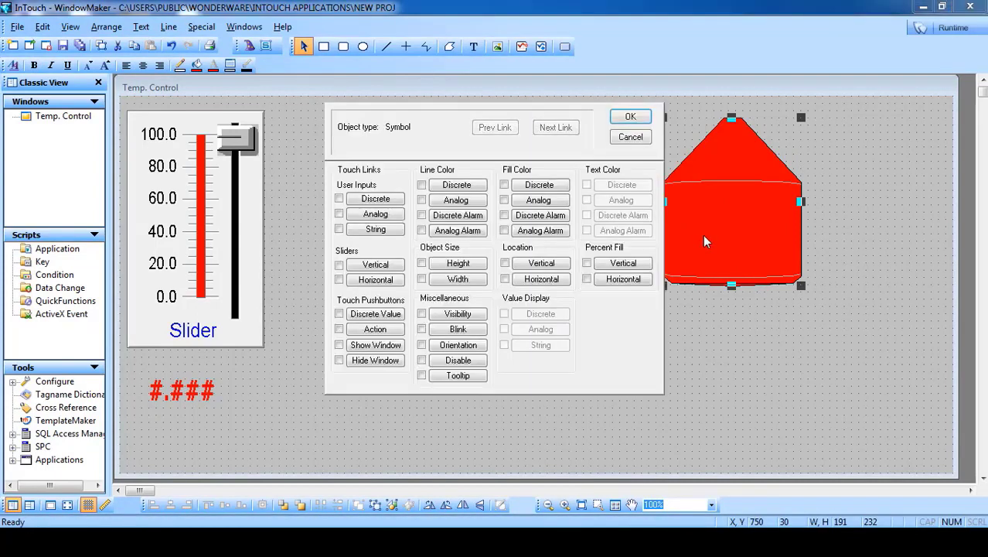
{"action": "left_click", "coordinate": [618, 266]}
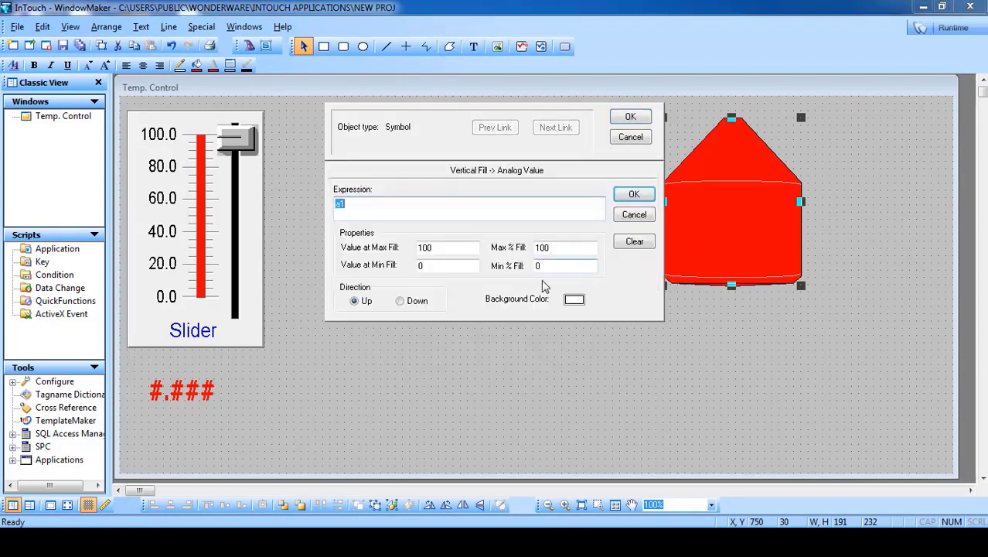
{"action": "key", "text": "Tab"}
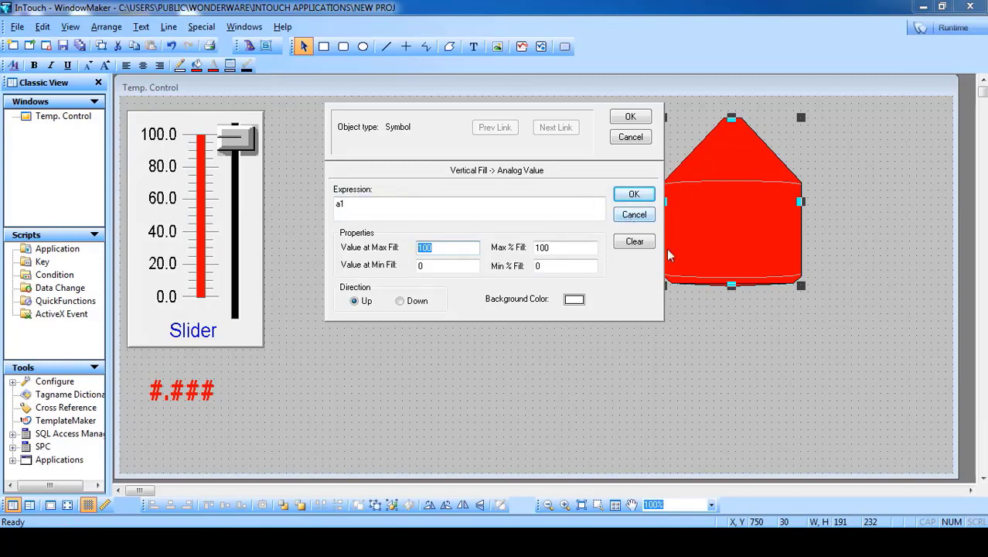
{"action": "left_click", "coordinate": [626, 137]}
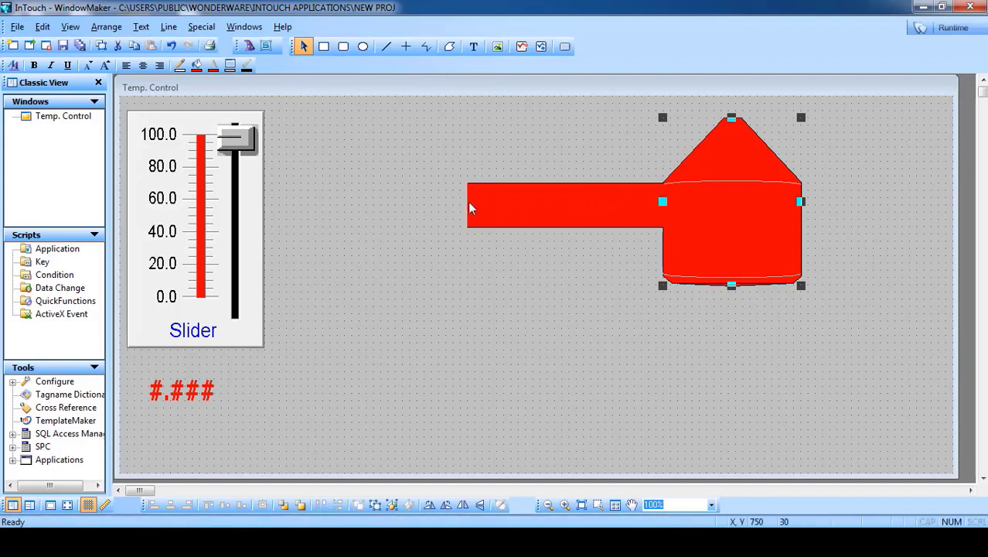
Step: Link the tank's vertical percent fill to a1 with a value at max fill of 50, keeping the Up direction
{"action": "double_click", "coordinate": [692, 230]}
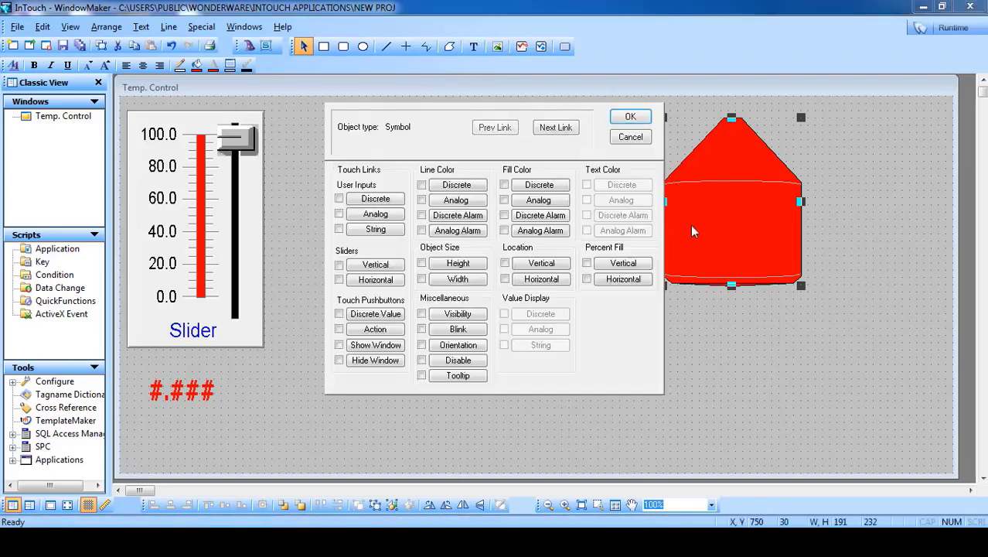
{"action": "left_click", "coordinate": [618, 262]}
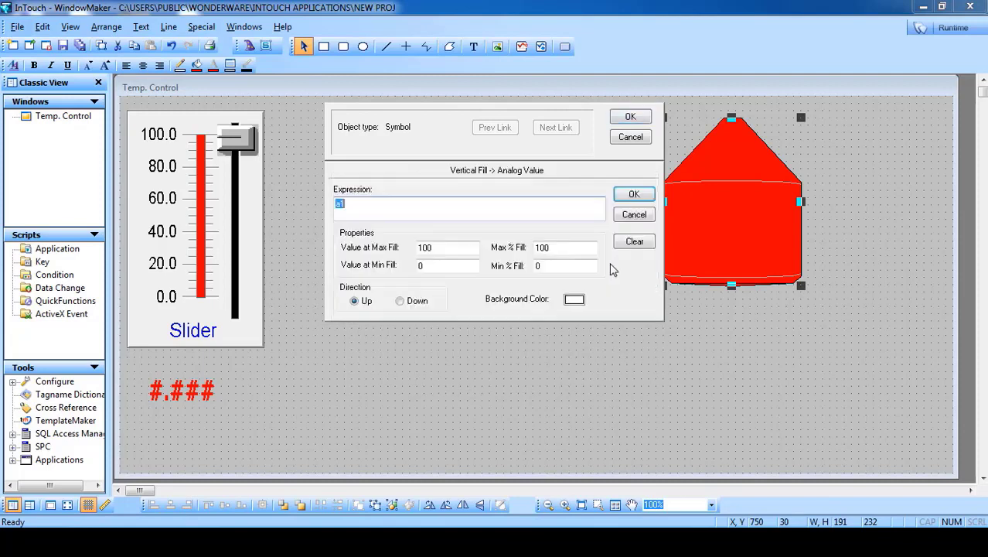
{"action": "key", "text": "Tab"}
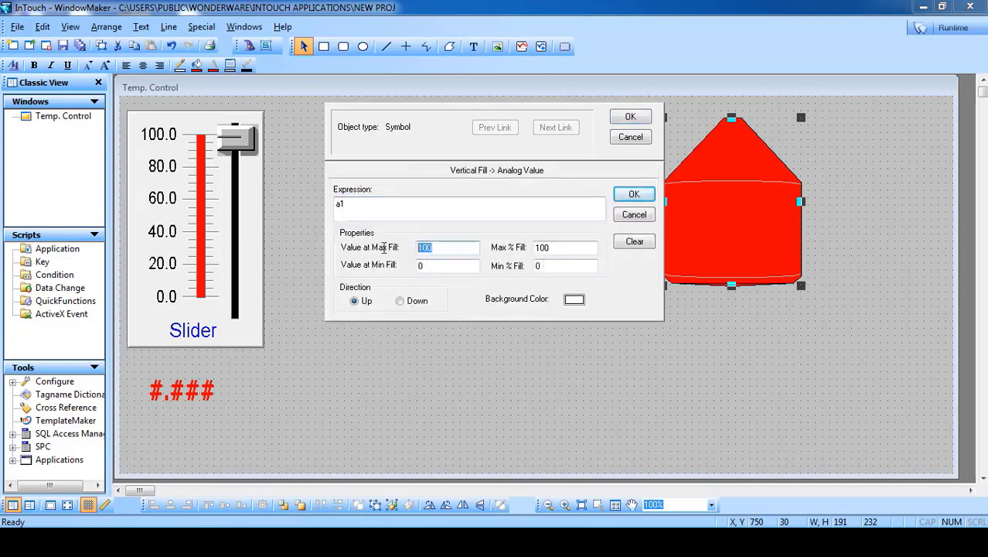
{"action": "type", "text": "50"}
{"action": "left_click", "coordinate": [630, 117]}
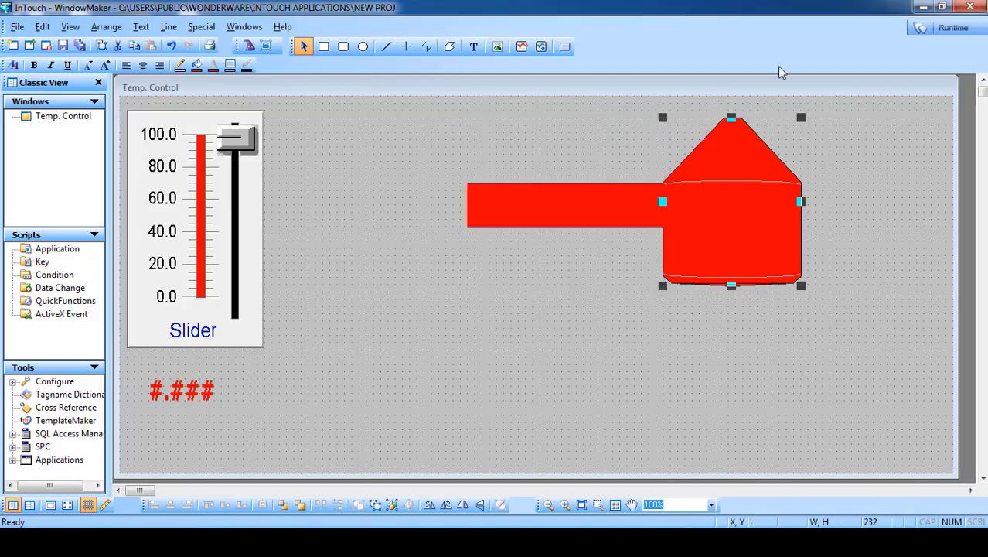
Step: Disable the pipe's horizontal percent fill link
{"action": "left_click", "coordinate": [949, 28]}
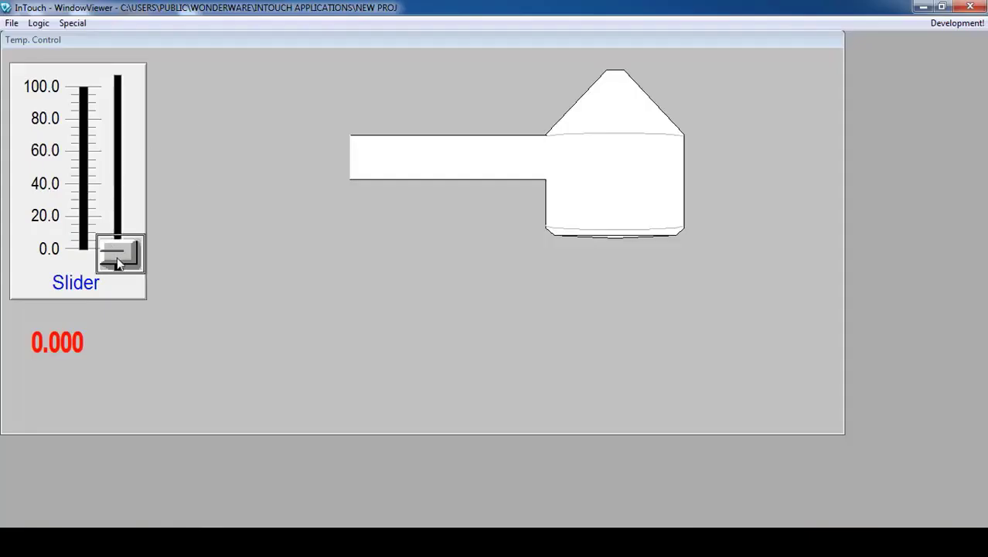
{"action": "left_click", "coordinate": [940, 25]}
{"action": "double_click", "coordinate": [588, 203]}
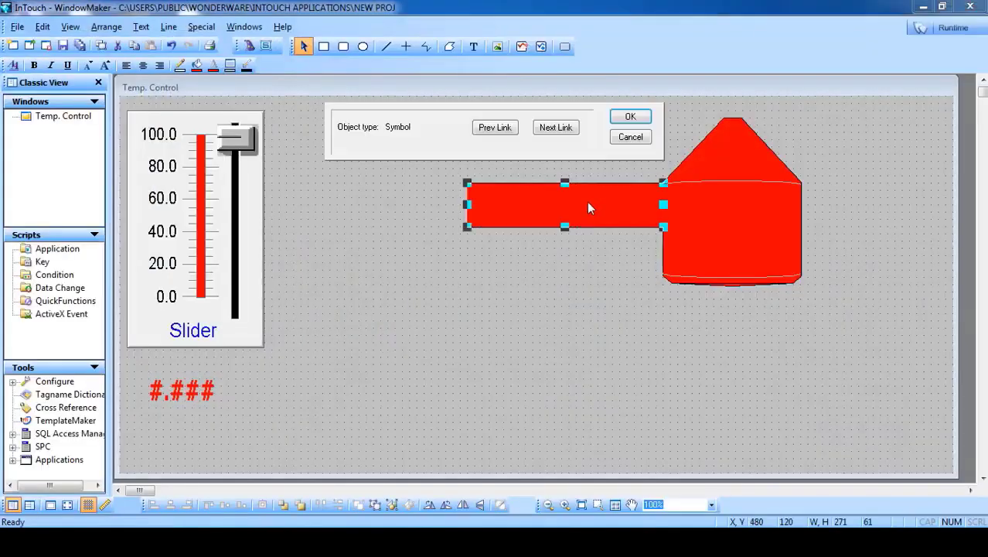
{"action": "left_click", "coordinate": [587, 280]}
{"action": "left_click", "coordinate": [630, 117]}
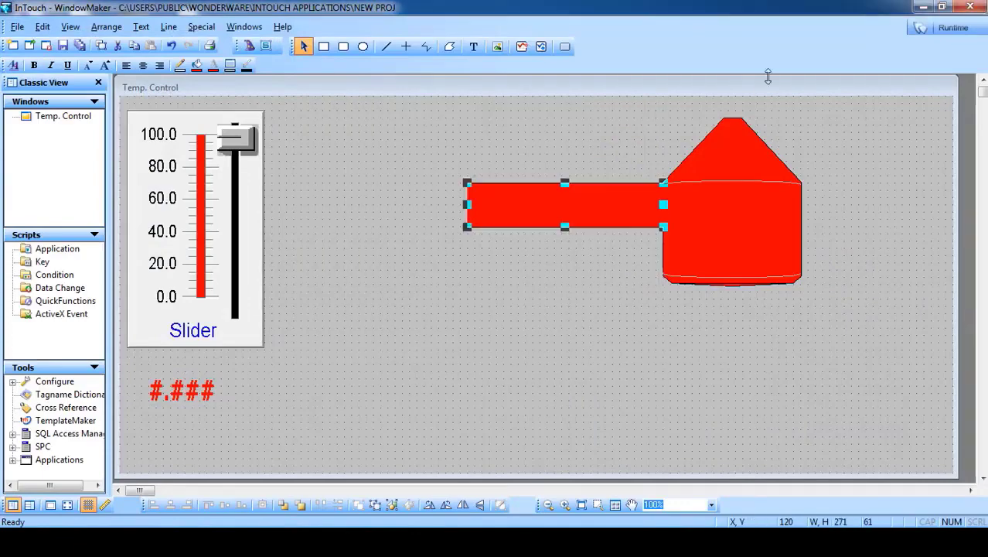
Step: Test the tank's vertical fill in runtime by raising the slider from 0 to just above 50, and return to development
{"action": "left_click", "coordinate": [948, 28]}
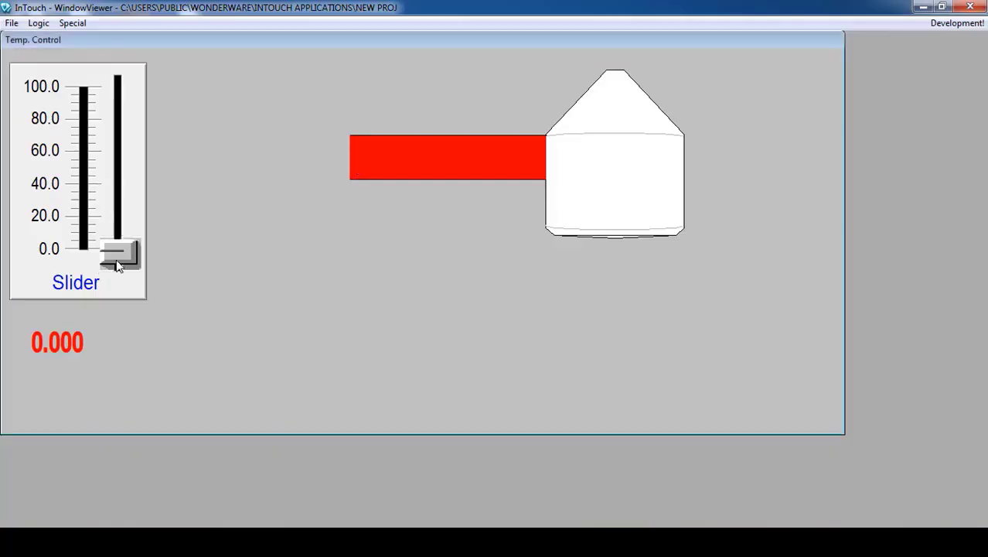
{"action": "left_click_drag", "start_coordinate": [118, 255], "coordinate": [142, 152]}
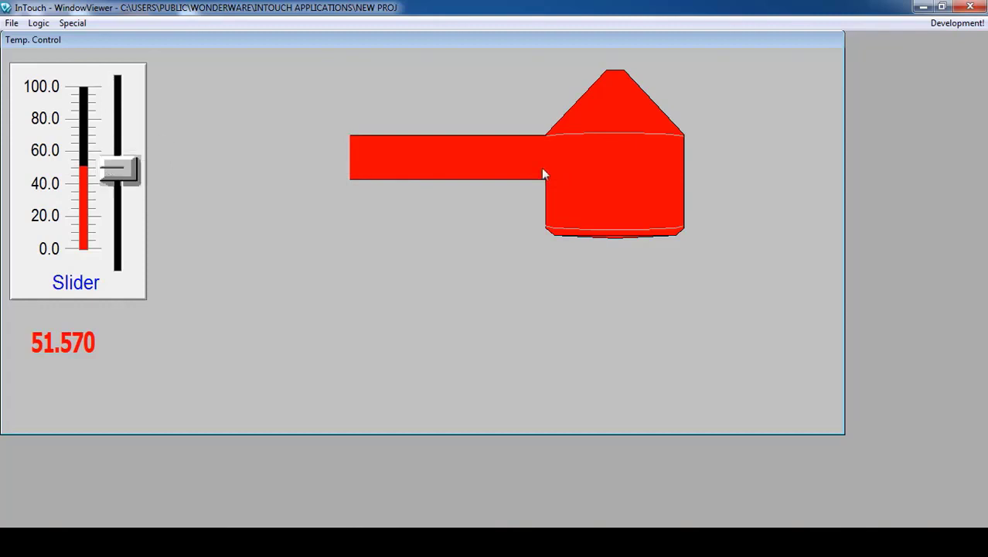
{"action": "left_click", "coordinate": [958, 23]}
Step: Re-enable the pipe's horizontal fill on a1 with the Left direction, value at min fill 50 and value at max fill 100
{"action": "double_click", "coordinate": [556, 215]}
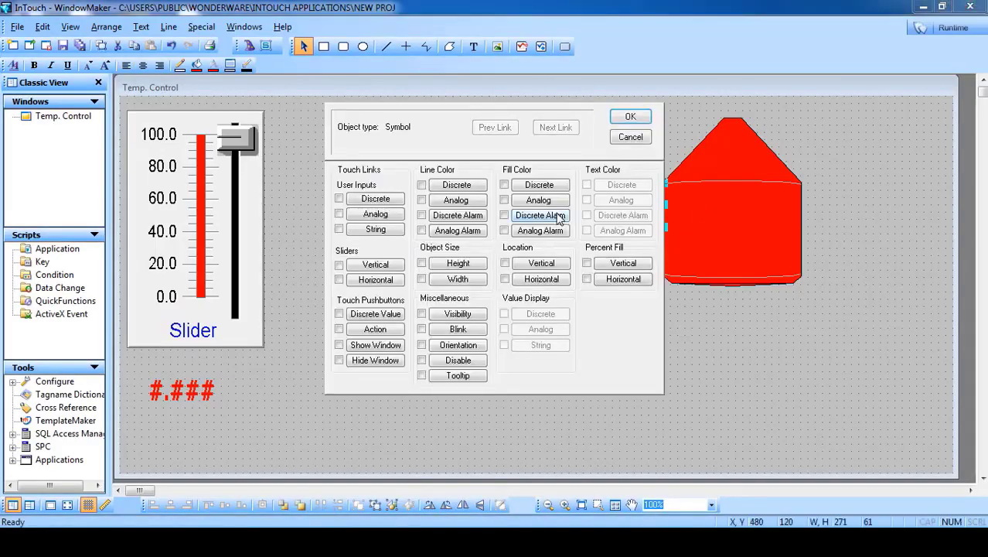
{"action": "left_click", "coordinate": [624, 279]}
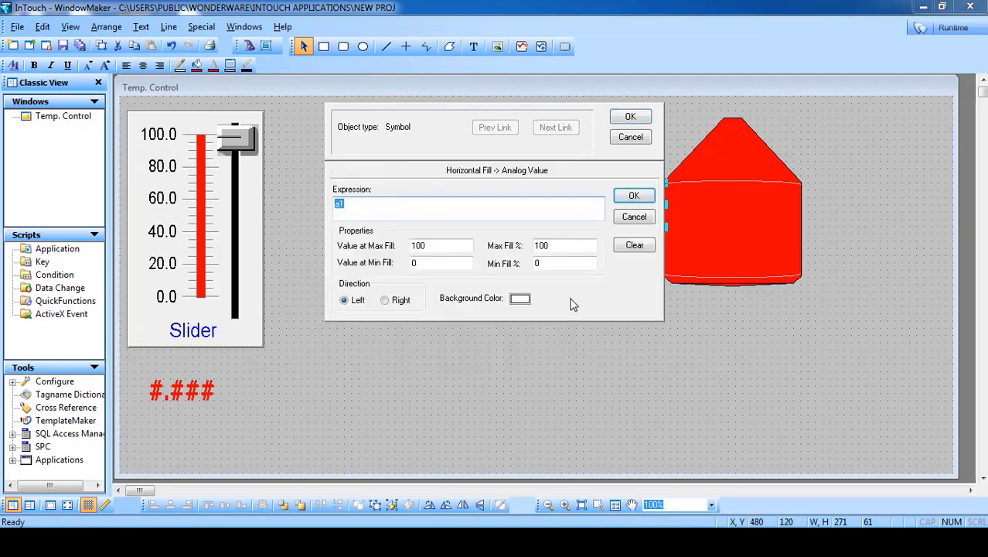
{"action": "left_click", "coordinate": [345, 301]}
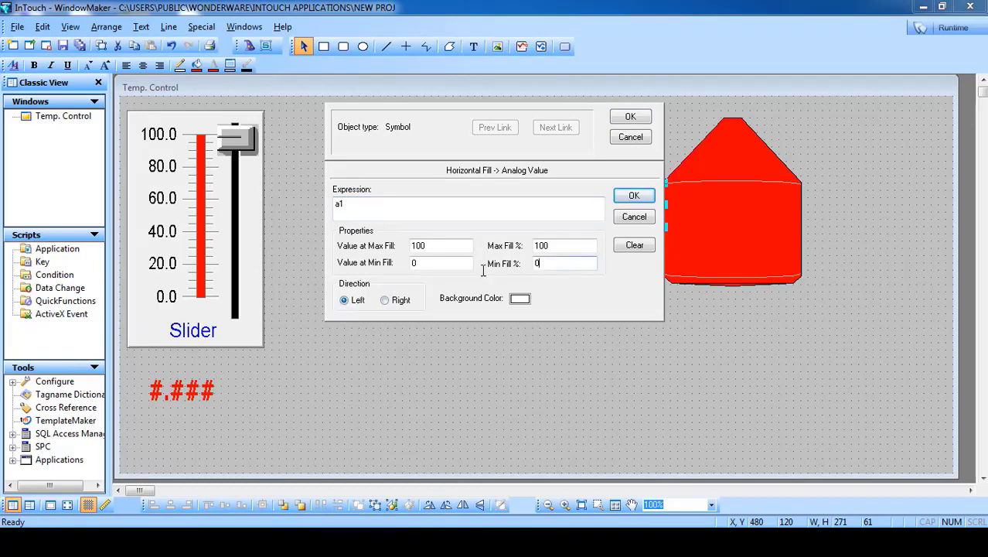
{"action": "left_click_drag", "start_coordinate": [483, 271], "coordinate": [378, 267]}
{"action": "left_click_drag", "start_coordinate": [588, 250], "coordinate": [406, 238]}
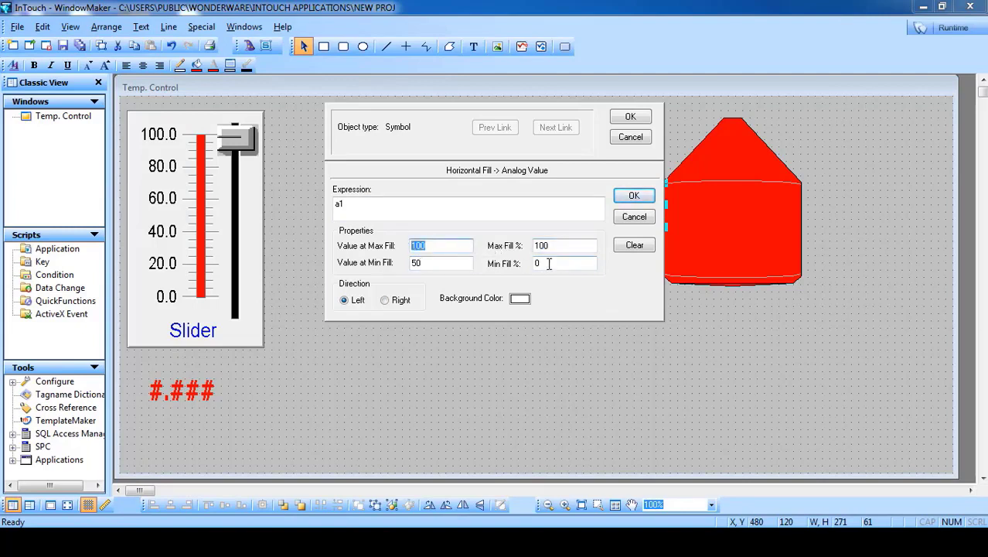
{"action": "left_click_drag", "start_coordinate": [592, 264], "coordinate": [536, 261]}
{"action": "left_click_drag", "start_coordinate": [470, 264], "coordinate": [386, 248]}
{"action": "left_click_drag", "start_coordinate": [429, 263], "coordinate": [390, 257]}
{"action": "left_click", "coordinate": [430, 246]}
{"action": "left_click", "coordinate": [631, 117]}
Step: Test the tank and pipe filling in sequence in runtime by lowering the slider to 0 and raising it to about 95
{"action": "left_click", "coordinate": [945, 28]}
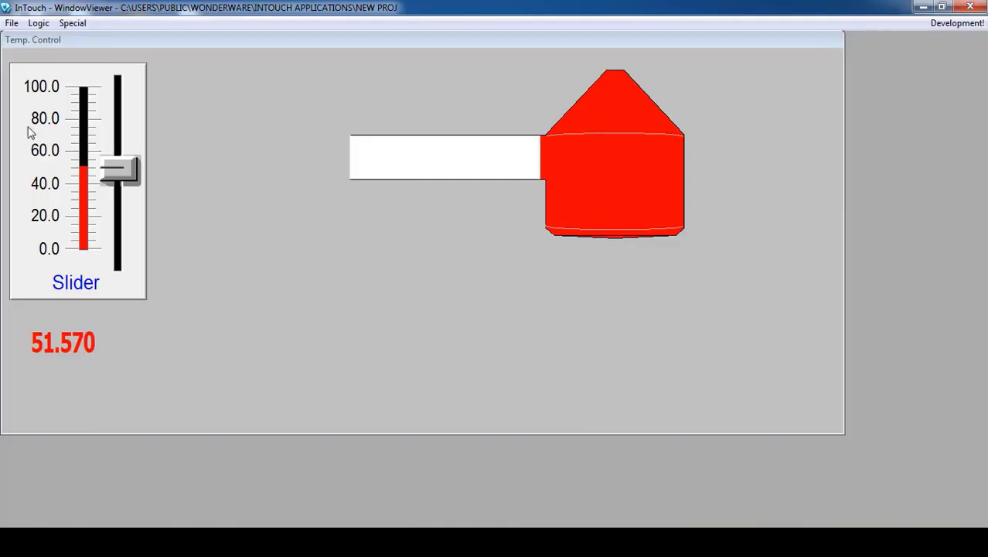
{"action": "left_click_drag", "start_coordinate": [108, 166], "coordinate": [100, 263]}
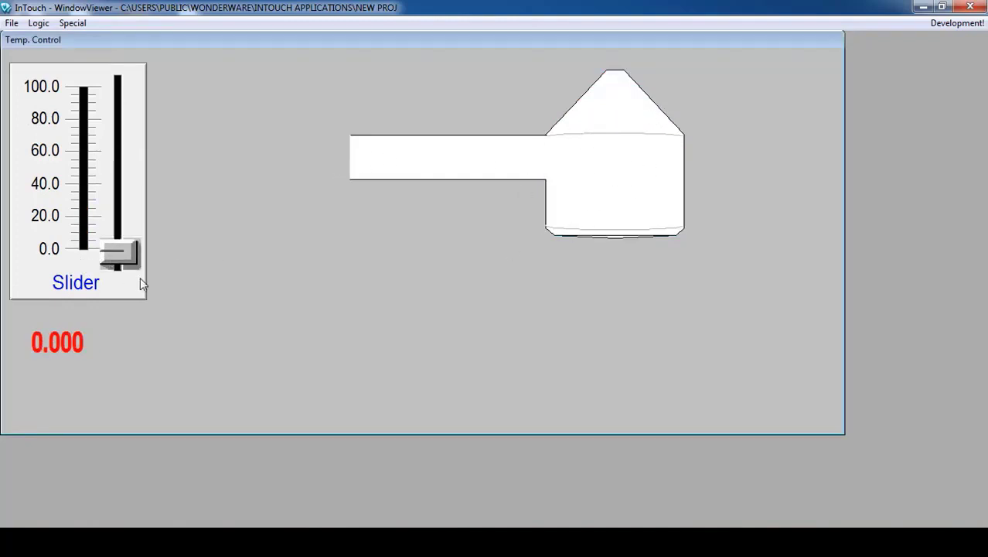
{"action": "left_click_drag", "start_coordinate": [119, 238], "coordinate": [115, 91]}
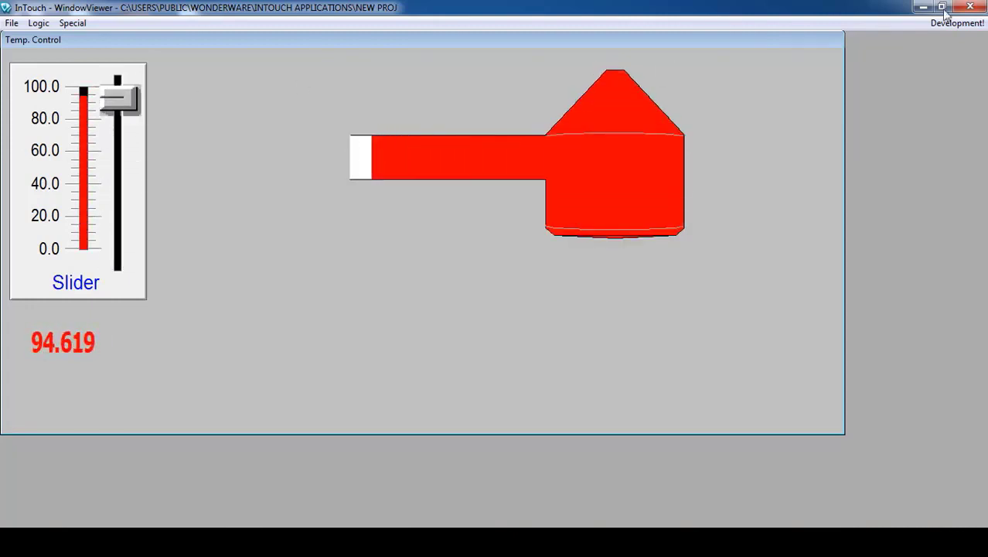
Step: Return to development and delete the pipe symbol from the Temp. Control window
{"action": "left_click", "coordinate": [964, 23]}
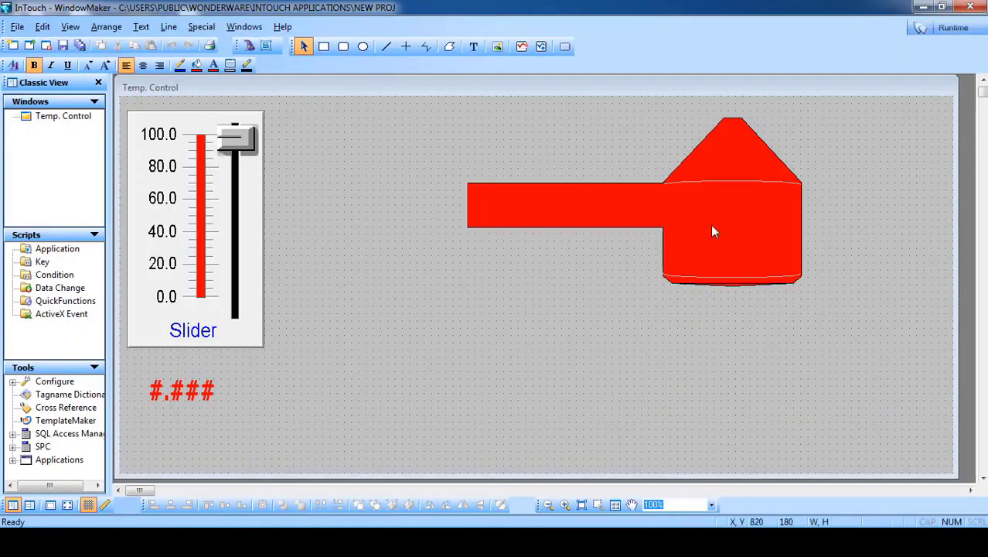
{"action": "left_click", "coordinate": [564, 222]}
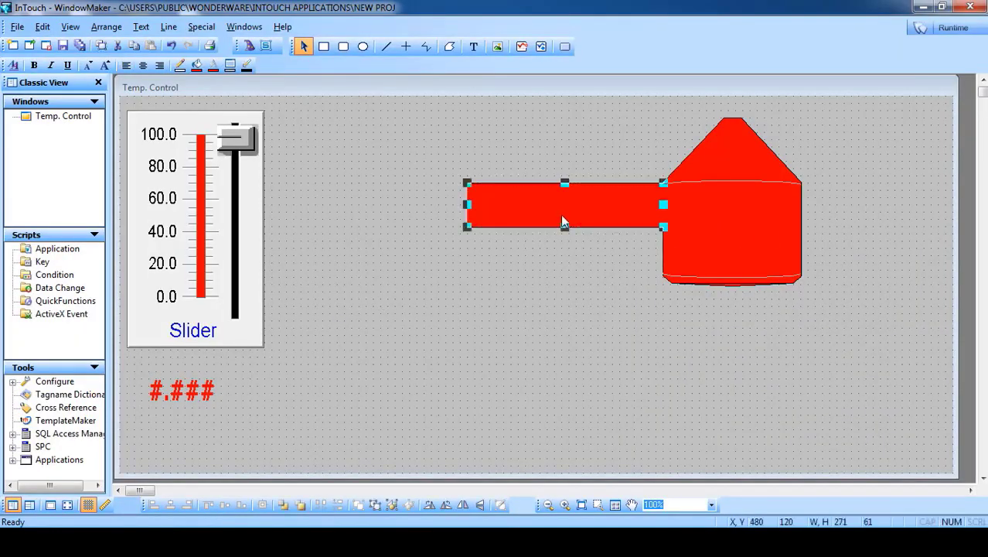
{"action": "key", "text": "Delete"}
Step: Move the tank to the lower middle of the window at about 490, 250 and shrink it to 141 by 141
{"action": "left_click_drag", "start_coordinate": [733, 220], "coordinate": [611, 289]}
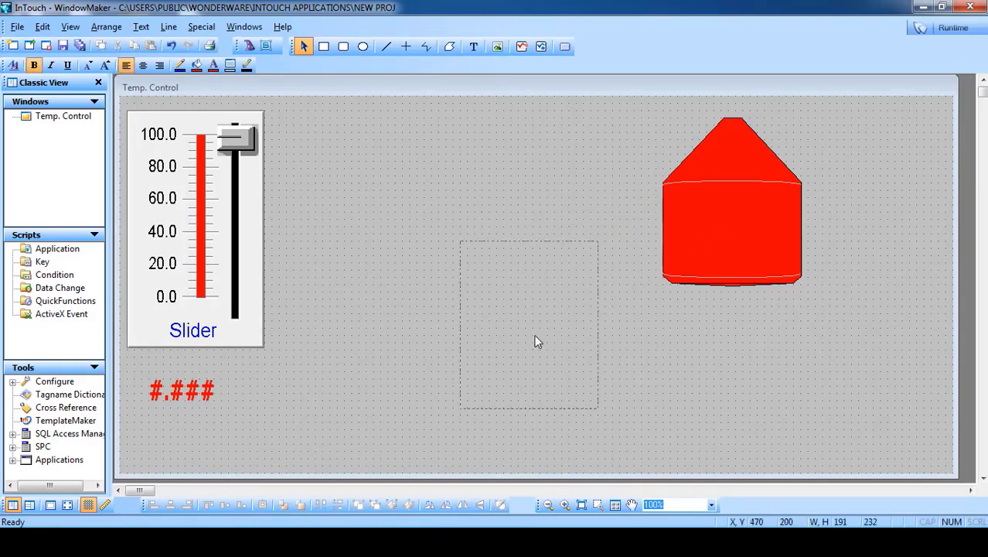
{"action": "left_click_drag", "start_coordinate": [538, 341], "coordinate": [544, 348]}
{"action": "left_click_drag", "start_coordinate": [599, 409], "coordinate": [561, 349]}
{"action": "left_click_drag", "start_coordinate": [497, 288], "coordinate": [511, 323]}
Step: Duplicate the tank and place the copy directly above the original at 490, 110
{"action": "right_click", "coordinate": [511, 323]}
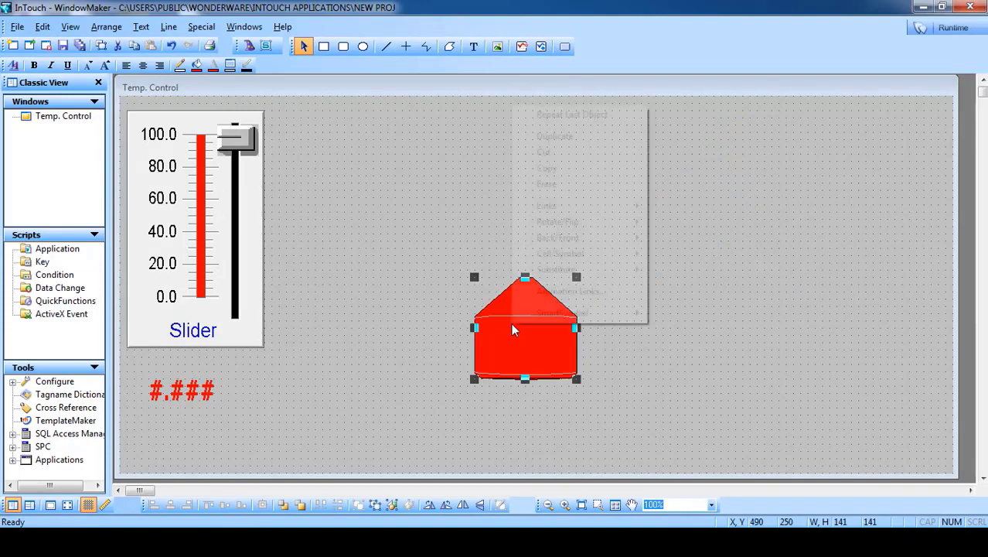
{"action": "left_click", "coordinate": [553, 137]}
{"action": "left_click", "coordinate": [531, 252]}
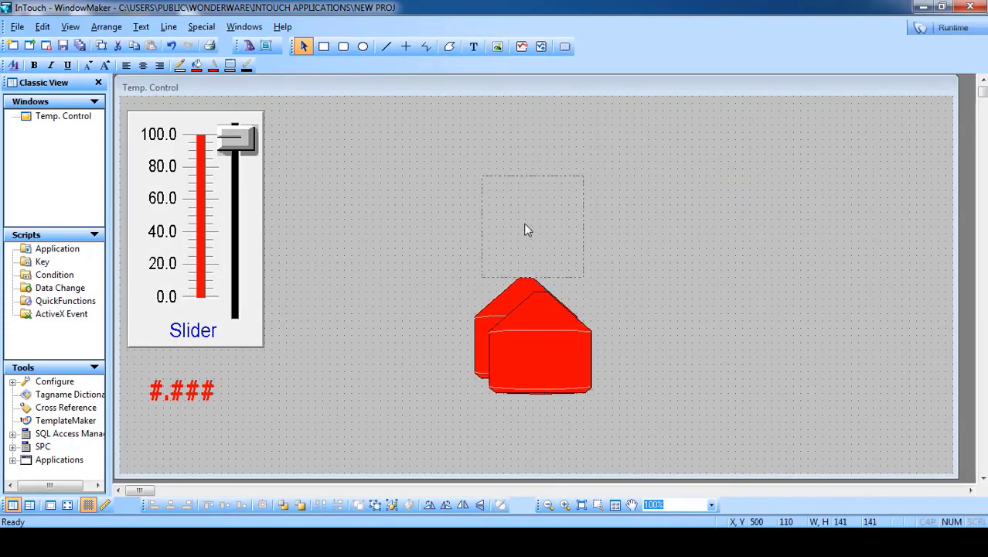
{"action": "left_click_drag", "start_coordinate": [525, 225], "coordinate": [518, 224]}
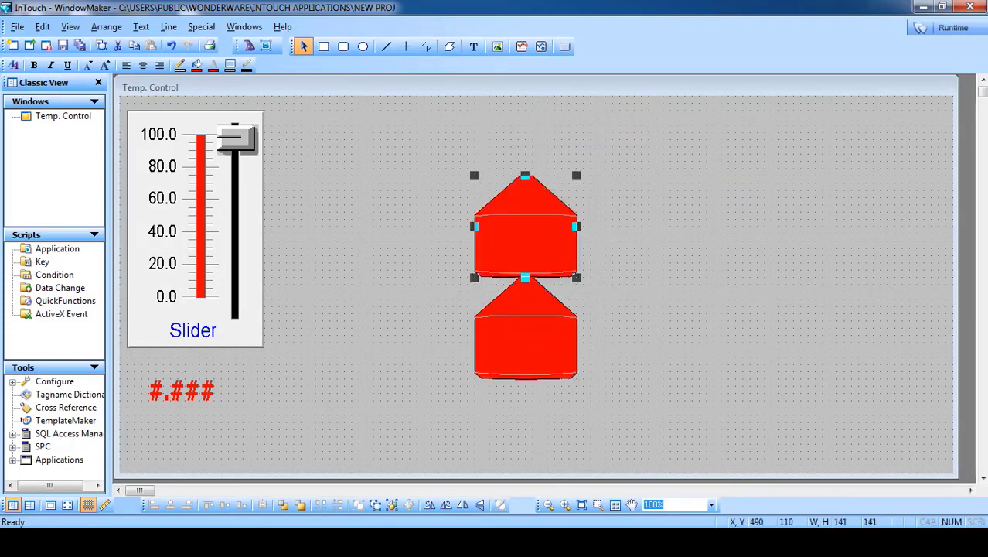
Step: Rotate the upper tank clockwise twice so its tip points down and meets the lower tank's tip
{"action": "right_click", "coordinate": [507, 215]}
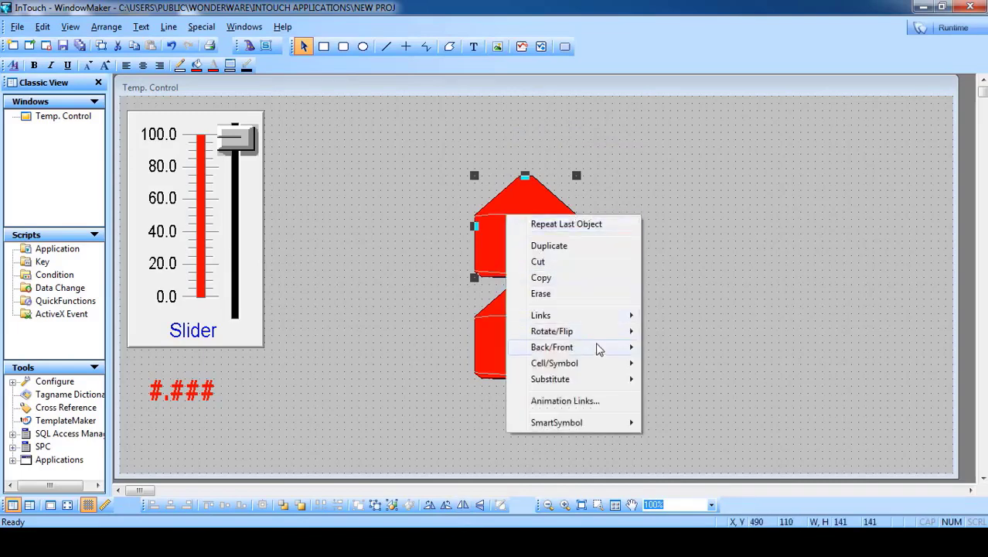
{"action": "mouse_move", "coordinate": [598, 335]}
{"action": "left_click", "coordinate": [684, 331]}
{"action": "right_click", "coordinate": [526, 222]}
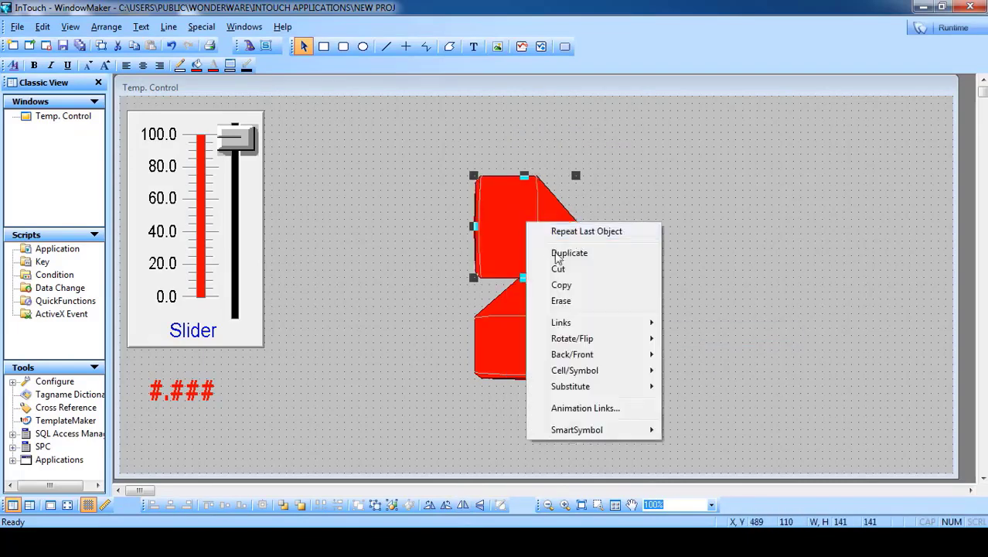
{"action": "left_click", "coordinate": [690, 341]}
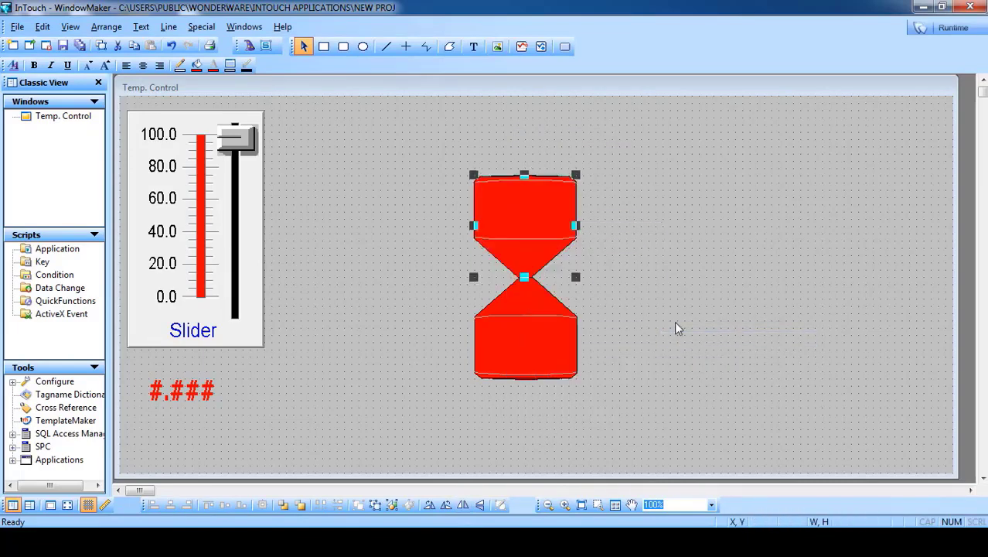
{"action": "left_click", "coordinate": [677, 326]}
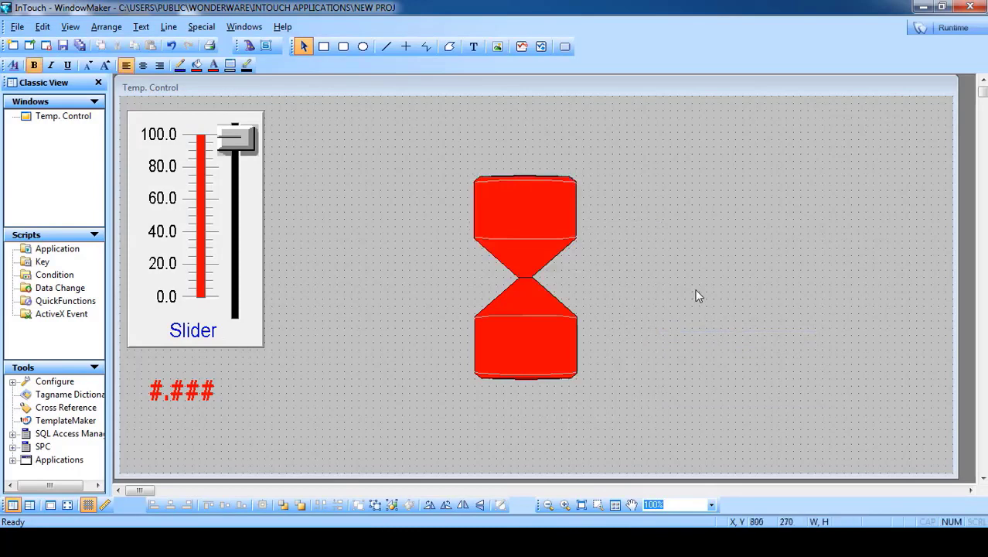
{"action": "left_click", "coordinate": [515, 224]}
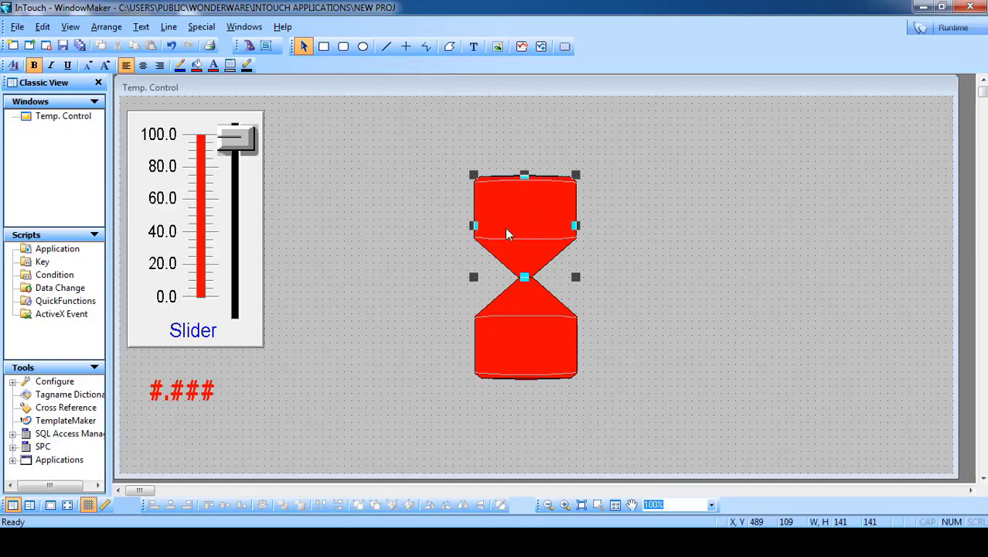
{"action": "left_click", "coordinate": [522, 357]}
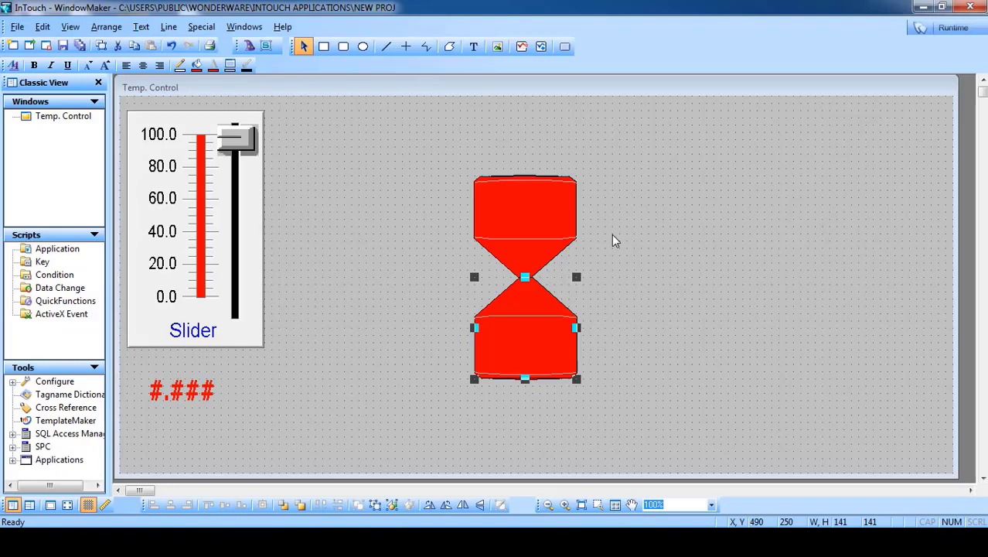
{"action": "left_click_drag", "start_coordinate": [655, 122], "coordinate": [379, 409]}
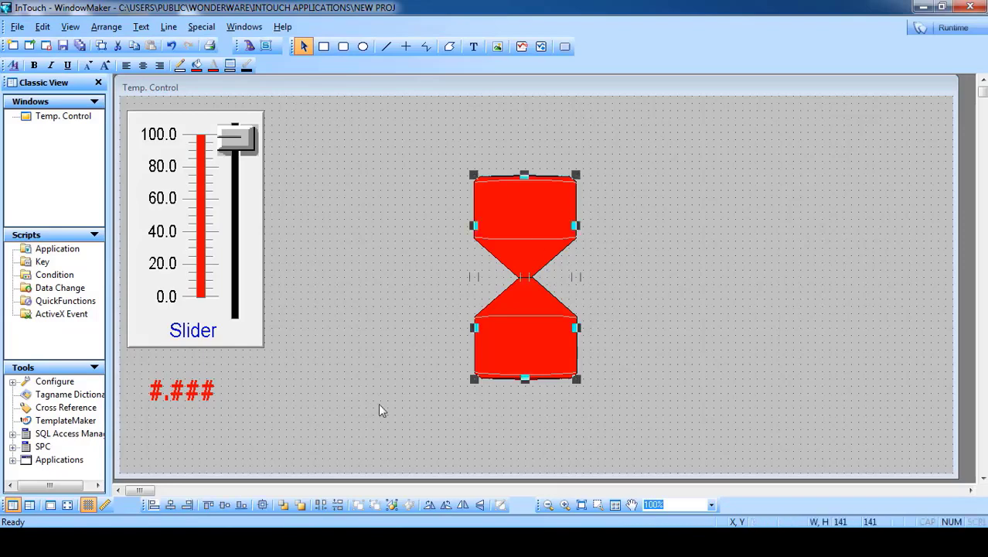
{"action": "left_click", "coordinate": [672, 303]}
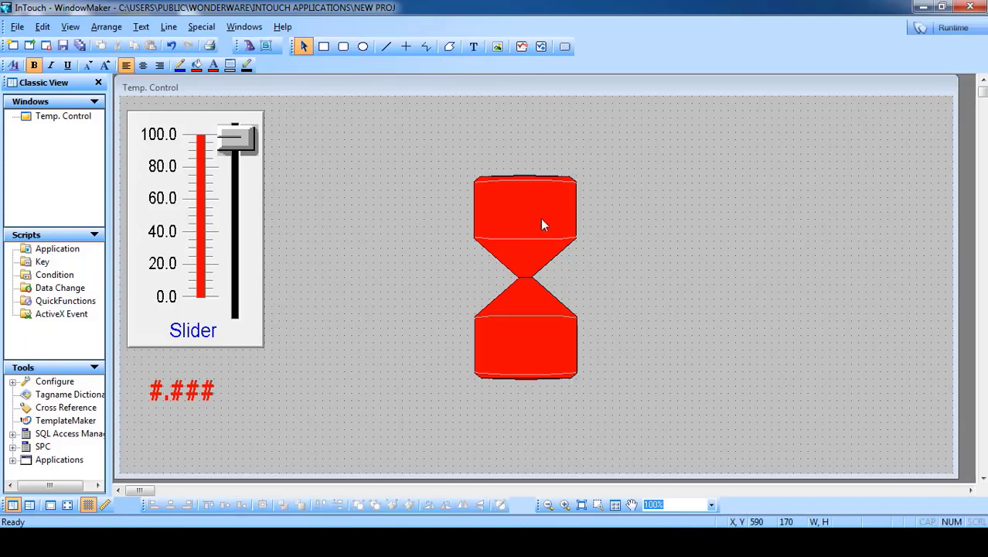
{"action": "left_click", "coordinate": [507, 368]}
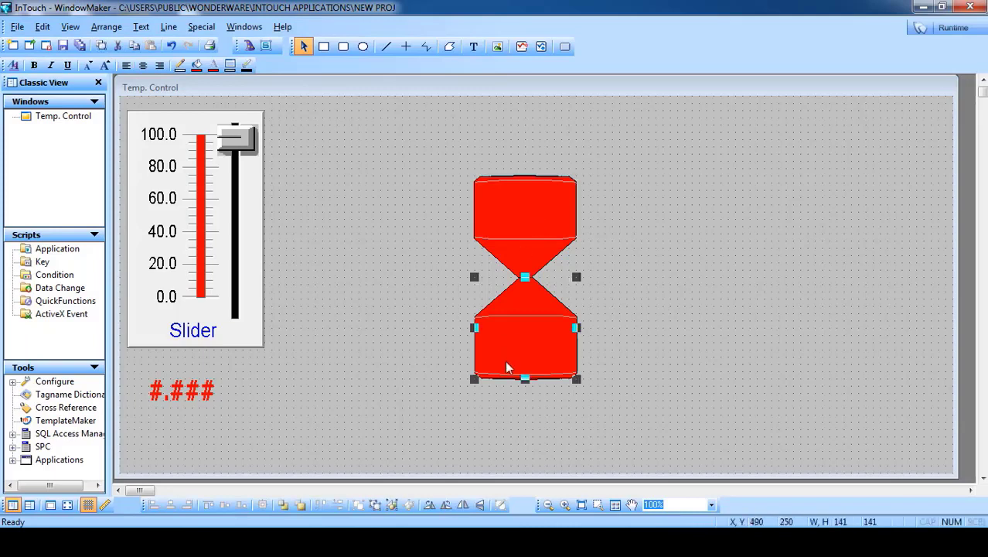
{"action": "left_click", "coordinate": [539, 214]}
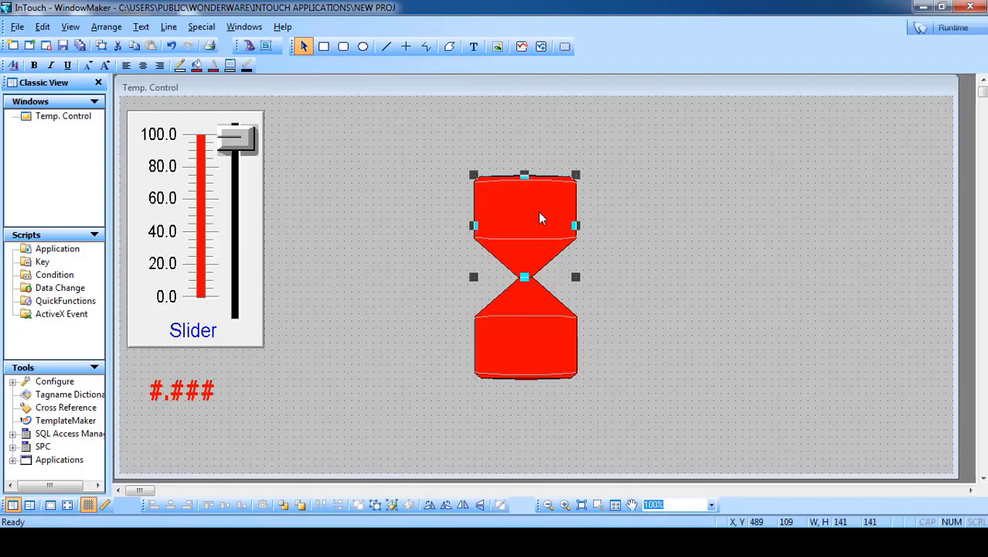
{"action": "left_click", "coordinate": [532, 330]}
{"action": "left_click", "coordinate": [670, 303]}
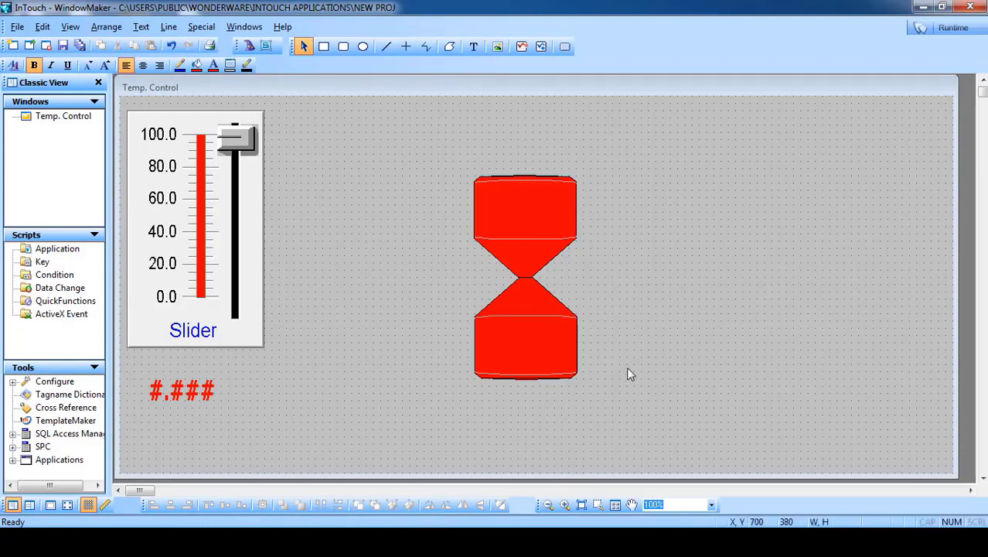
Step: Set the lower tank's vertical percent fill on a1 to reach maximum fill at a value of 100
{"action": "left_click", "coordinate": [529, 352]}
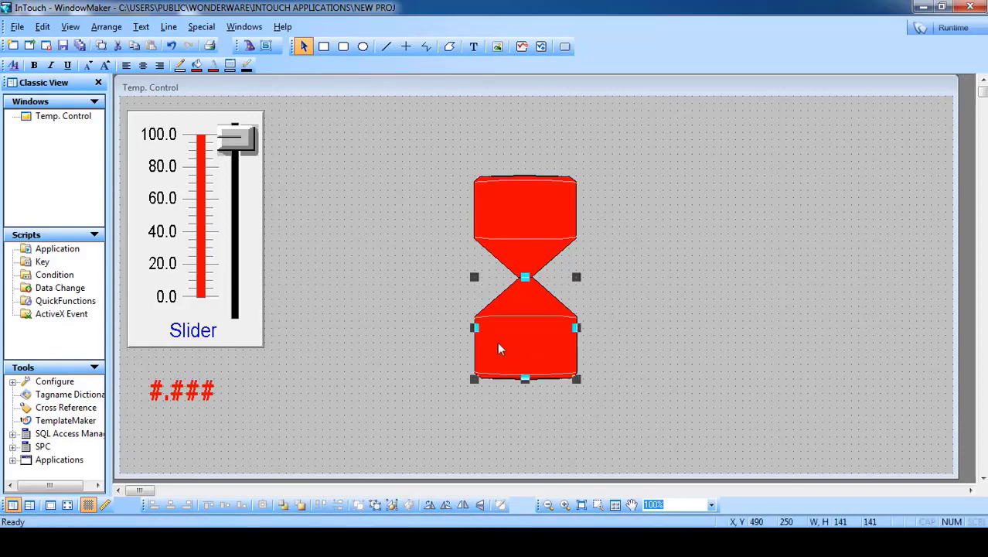
{"action": "double_click", "coordinate": [499, 345]}
{"action": "left_click", "coordinate": [623, 264]}
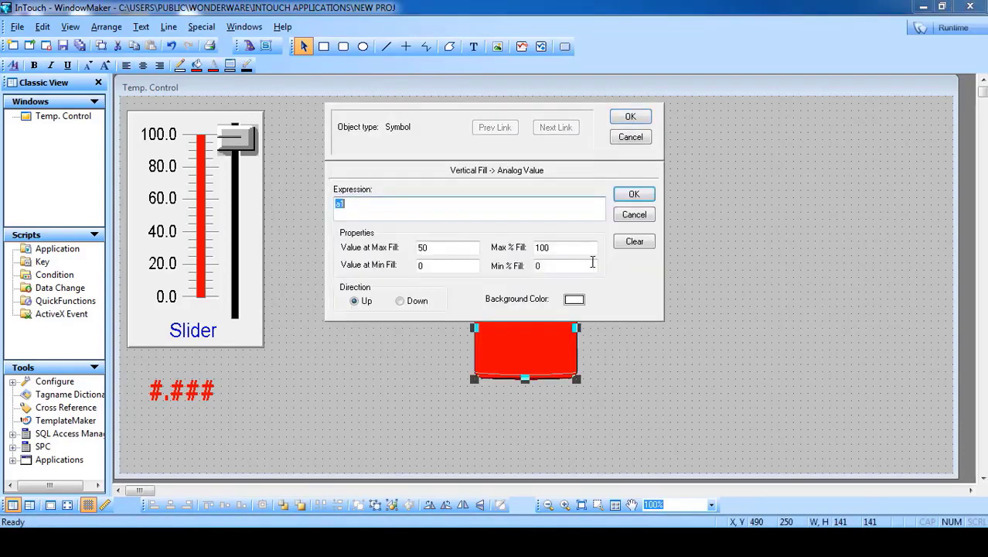
{"action": "double_click", "coordinate": [443, 247]}
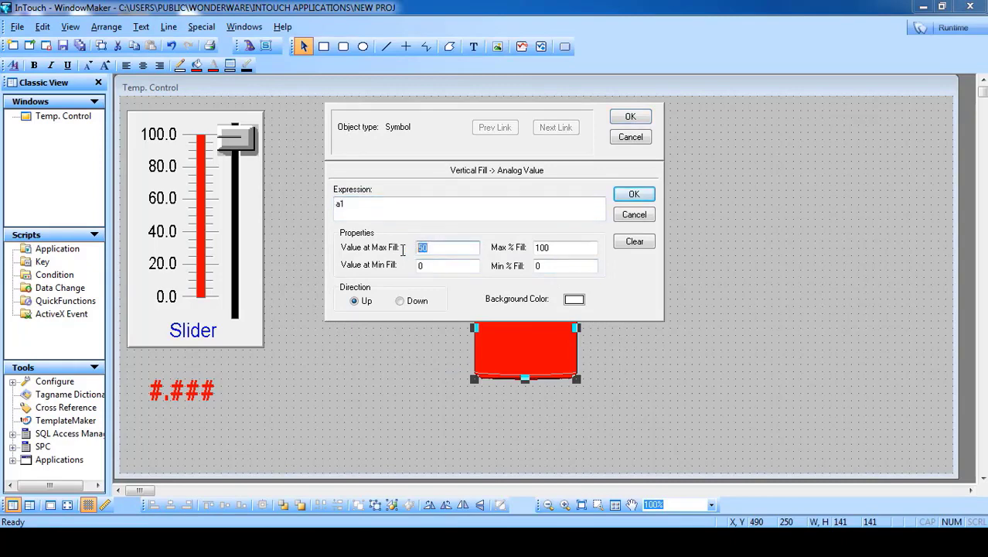
{"action": "type", "text": "100"}
{"action": "left_click_drag", "start_coordinate": [440, 268], "coordinate": [372, 264]}
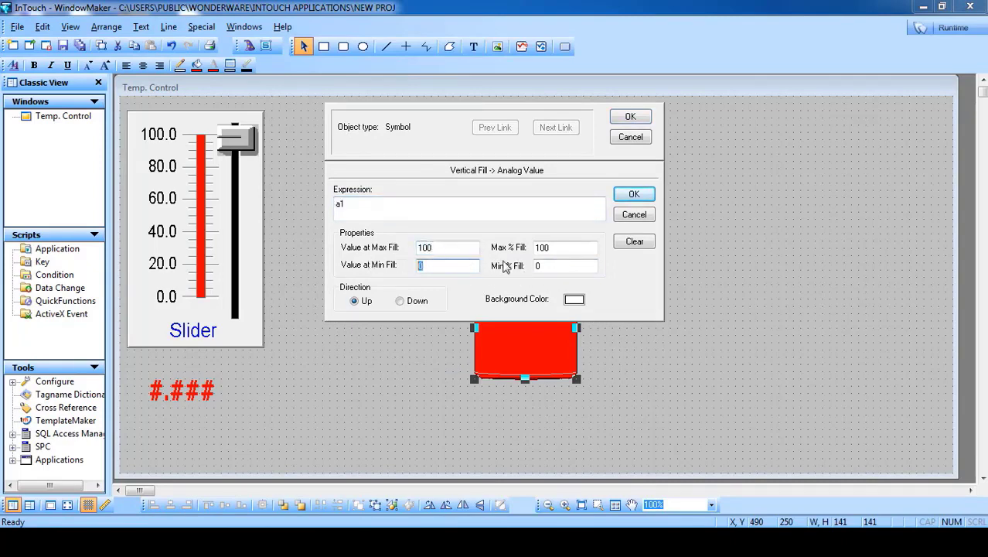
{"action": "left_click_drag", "start_coordinate": [546, 267], "coordinate": [501, 267]}
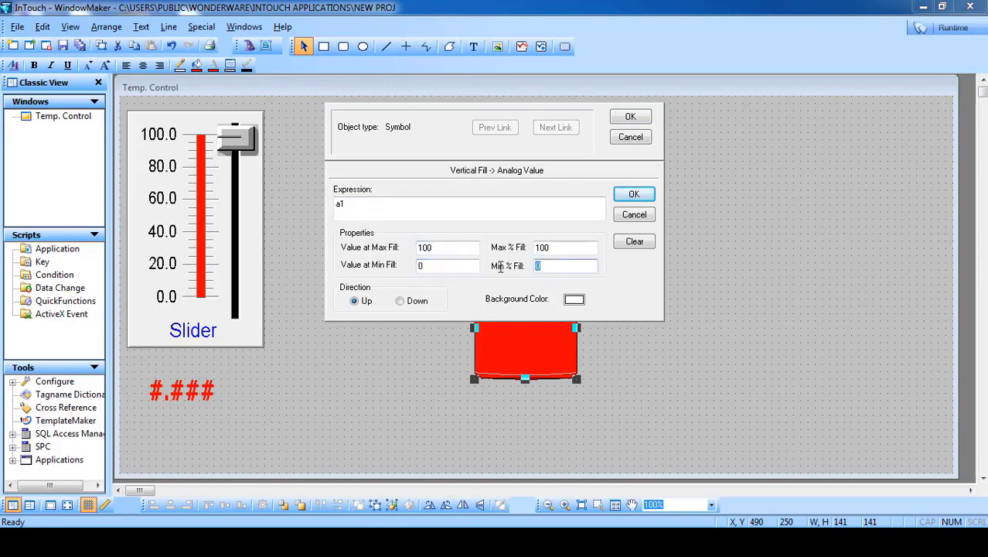
{"action": "left_click_drag", "start_coordinate": [442, 248], "coordinate": [412, 246]}
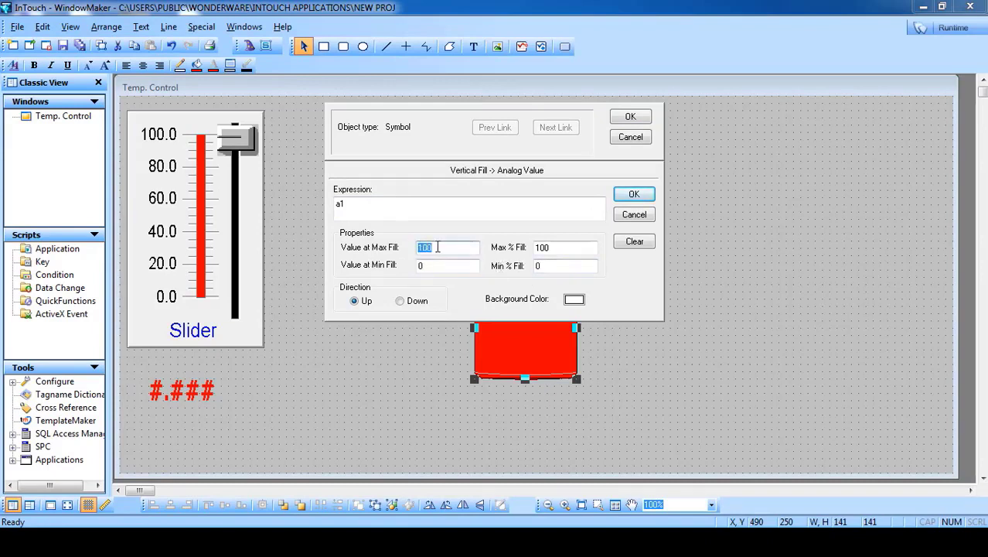
{"action": "left_click", "coordinate": [437, 247]}
{"action": "left_click_drag", "start_coordinate": [558, 248], "coordinate": [508, 247]}
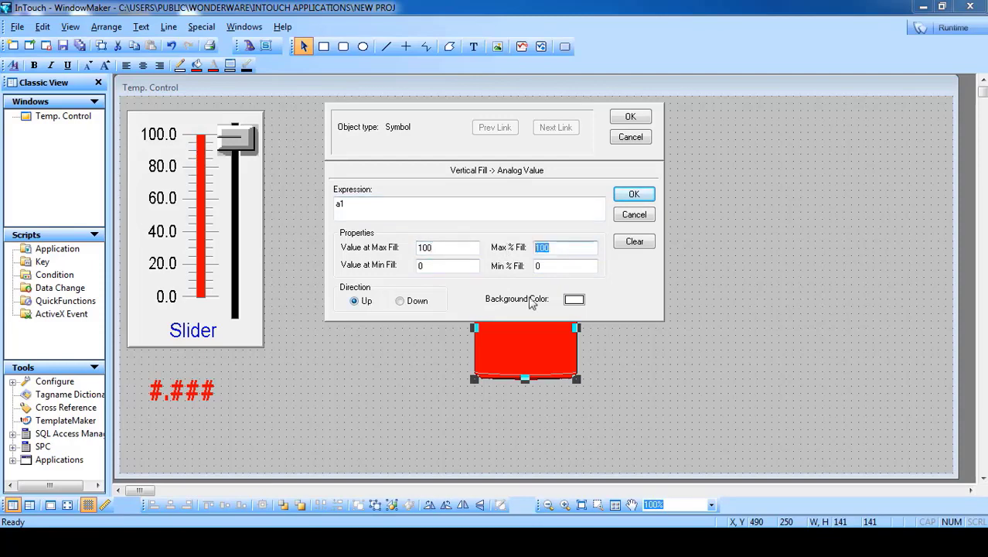
{"action": "left_click", "coordinate": [630, 118]}
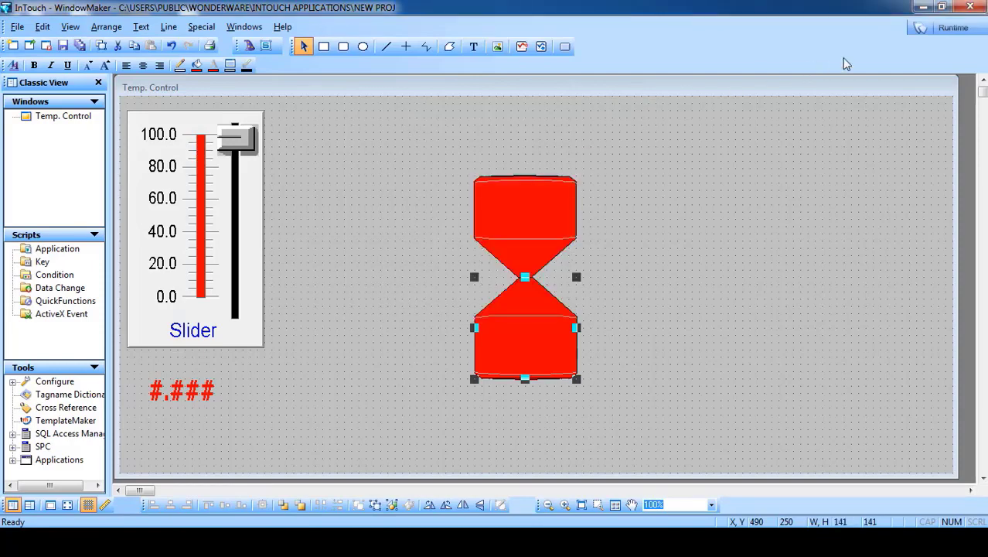
Step: Test the tanks in runtime by lowering the slider to 0, and return to development
{"action": "left_click", "coordinate": [943, 31]}
{"action": "left_click_drag", "start_coordinate": [118, 97], "coordinate": [116, 299]}
{"action": "left_click", "coordinate": [956, 23]}
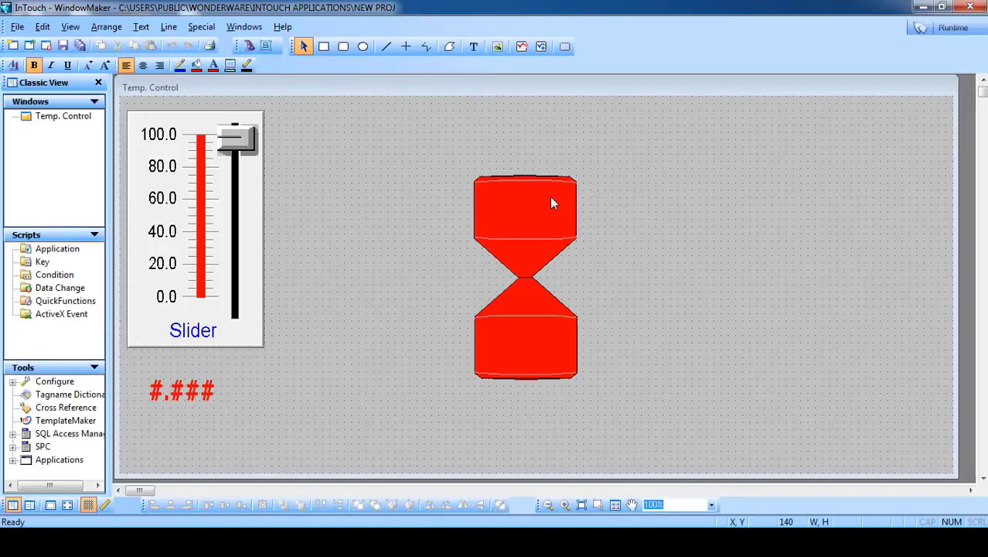
Step: Remove the vertical percent fill link from the upper tank
{"action": "left_click", "coordinate": [540, 197]}
{"action": "double_click", "coordinate": [540, 197]}
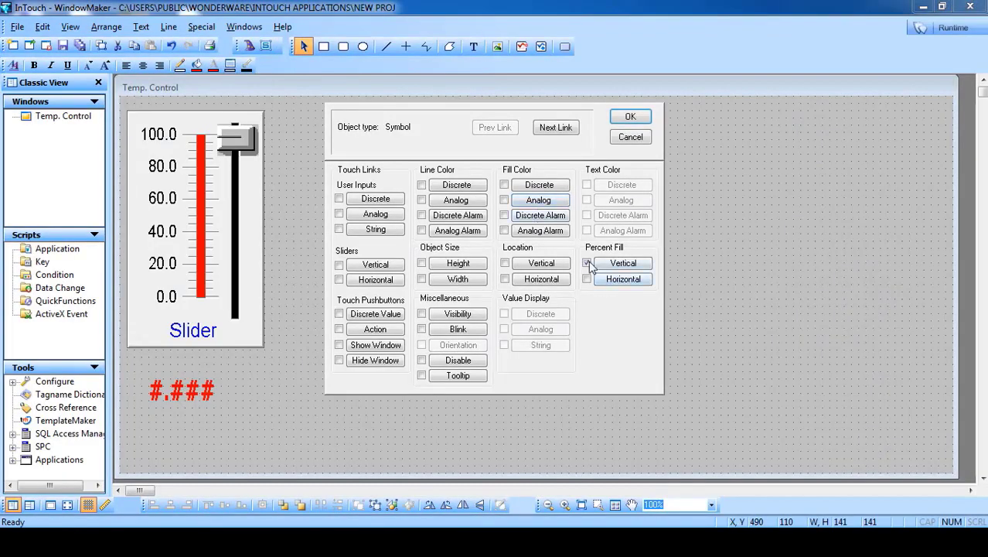
{"action": "left_click", "coordinate": [637, 116]}
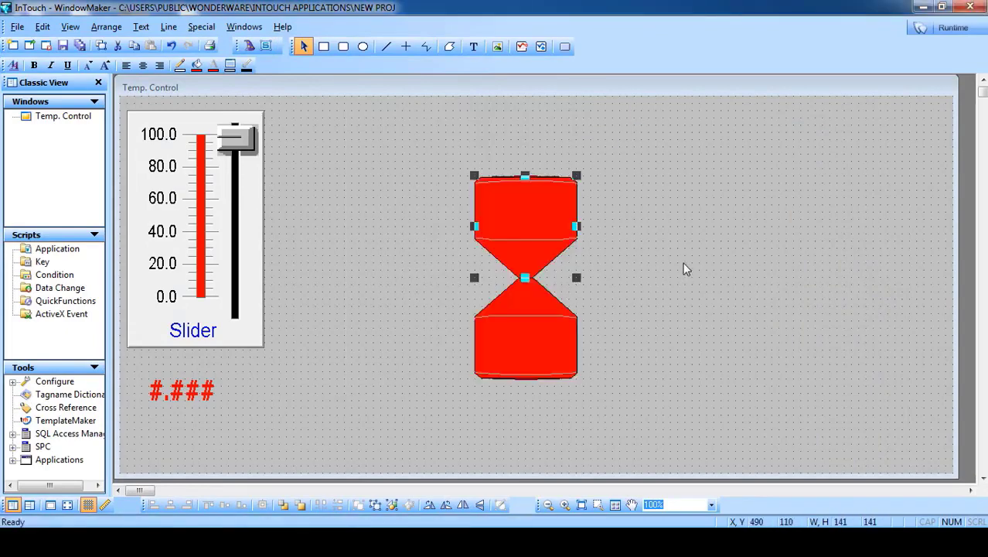
Step: Run the window, raise the slider from 0 to about 68.6 to check the lower tank's fill, and return to development
{"action": "left_click", "coordinate": [953, 27]}
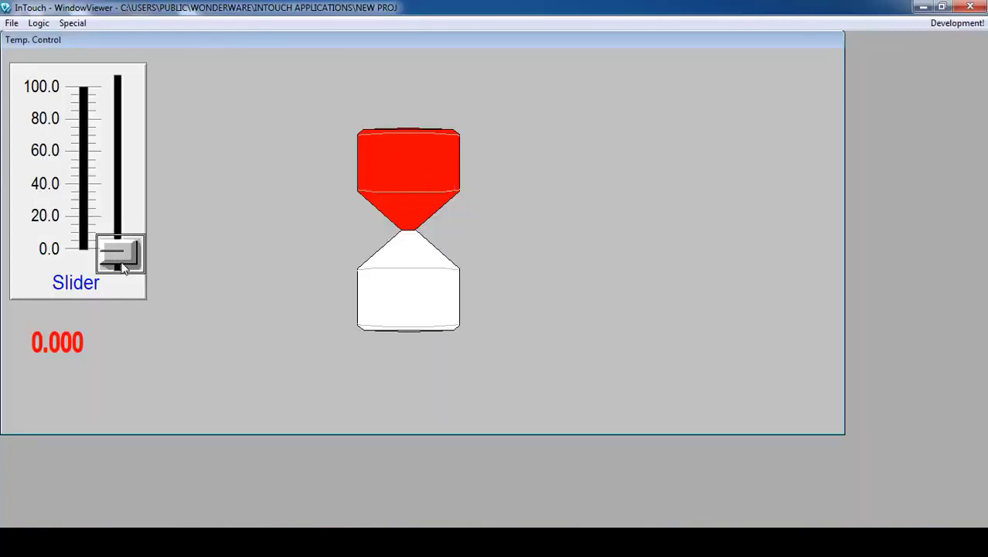
{"action": "left_click_drag", "start_coordinate": [123, 265], "coordinate": [110, 129]}
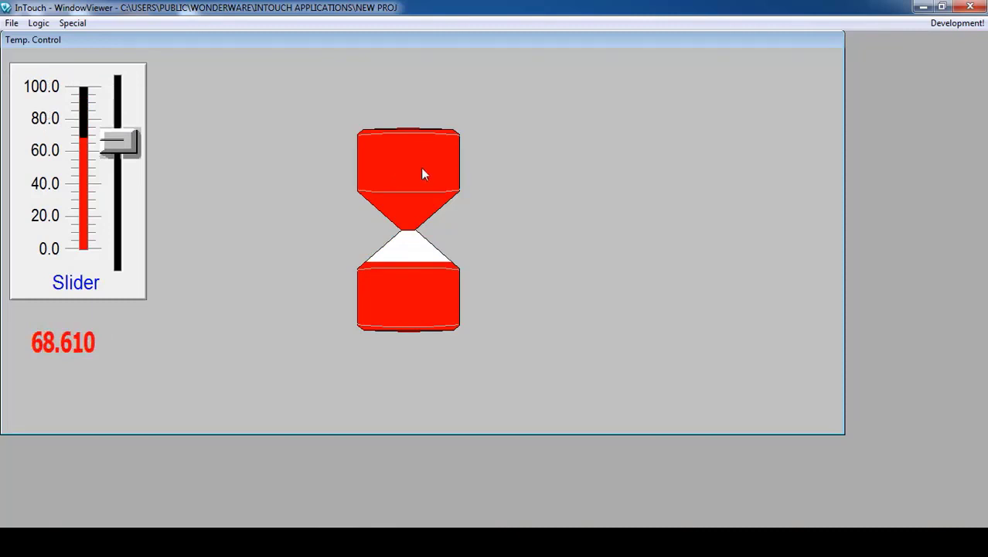
{"action": "left_click", "coordinate": [946, 24]}
Step: Give the upper tank an inverse vertical percent fill on a1, with 0 at maximum fill and 100 at minimum fill
{"action": "double_click", "coordinate": [546, 250]}
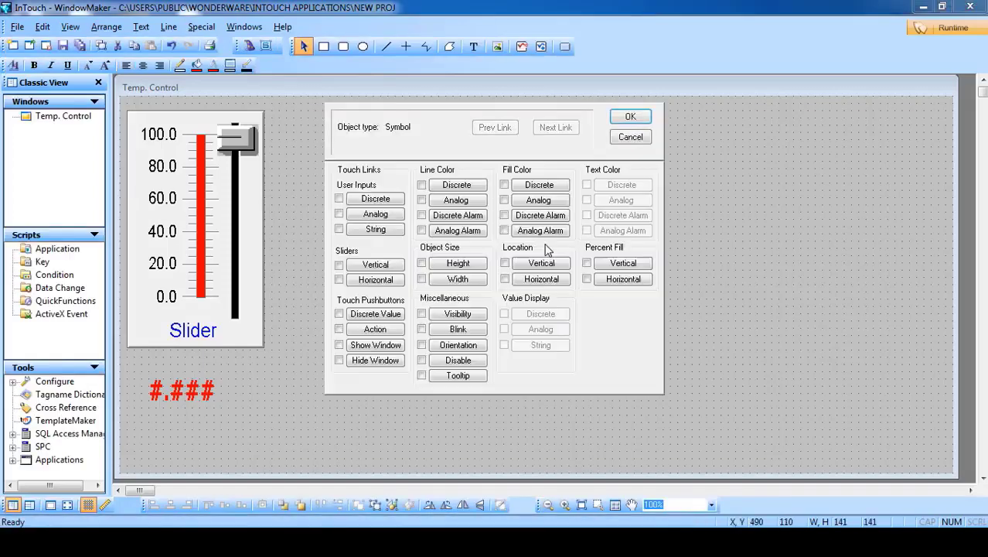
{"action": "left_click", "coordinate": [624, 264]}
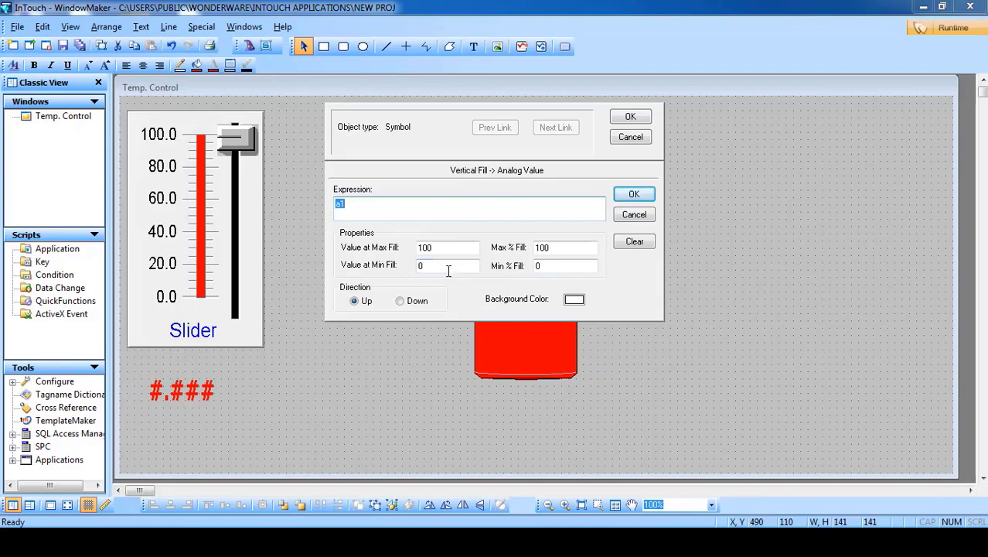
{"action": "left_click_drag", "start_coordinate": [452, 247], "coordinate": [409, 250]}
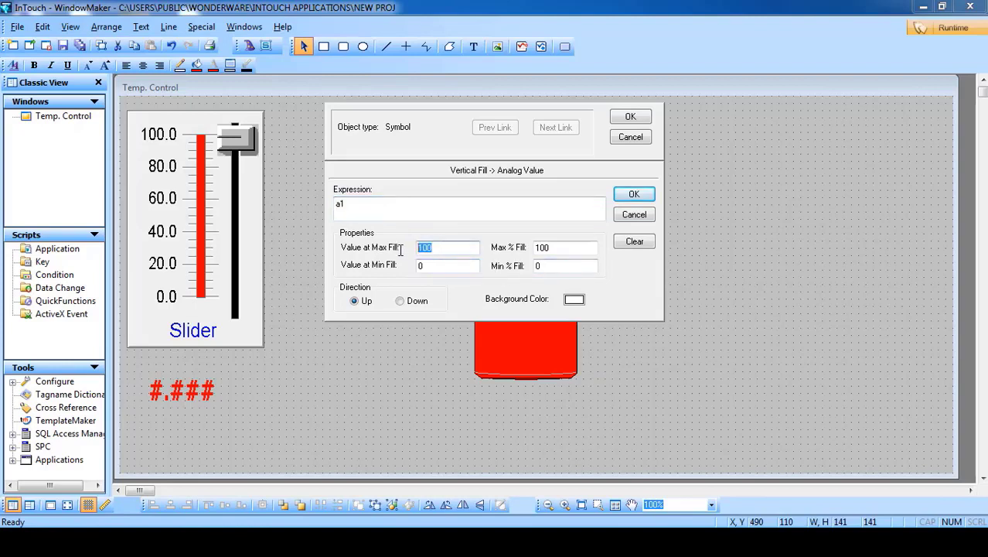
{"action": "type", "text": "0"}
{"action": "key", "text": "Tab"}
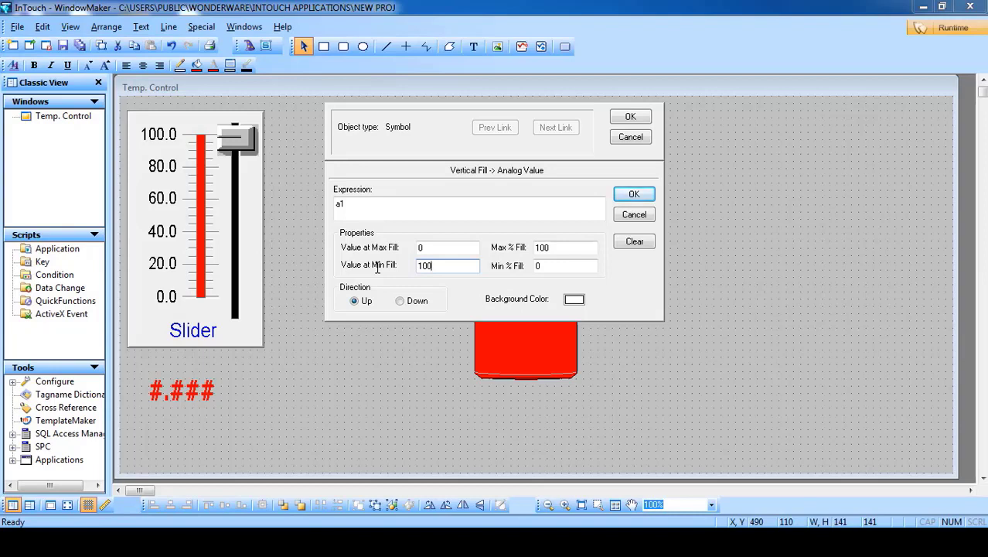
{"action": "left_click", "coordinate": [629, 117]}
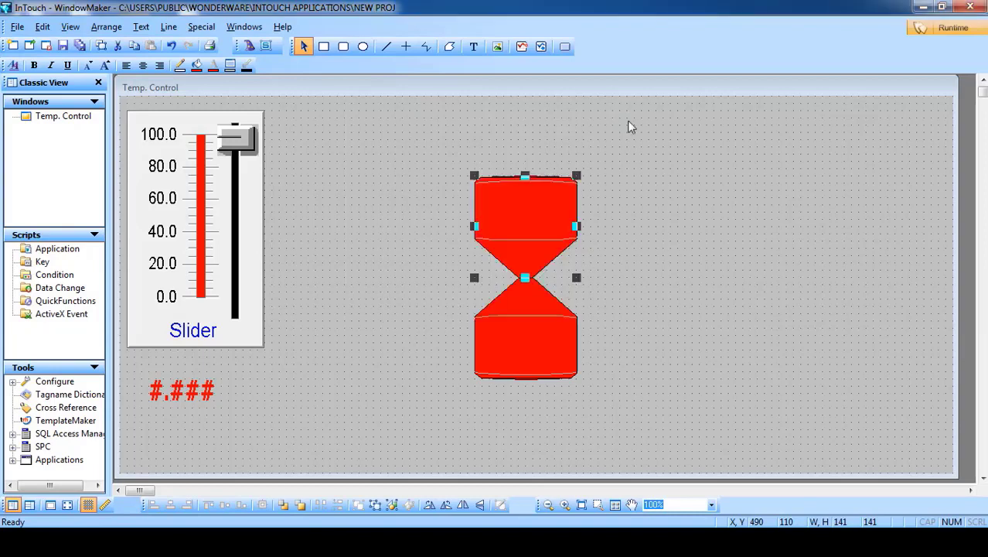
{"action": "left_click", "coordinate": [680, 195]}
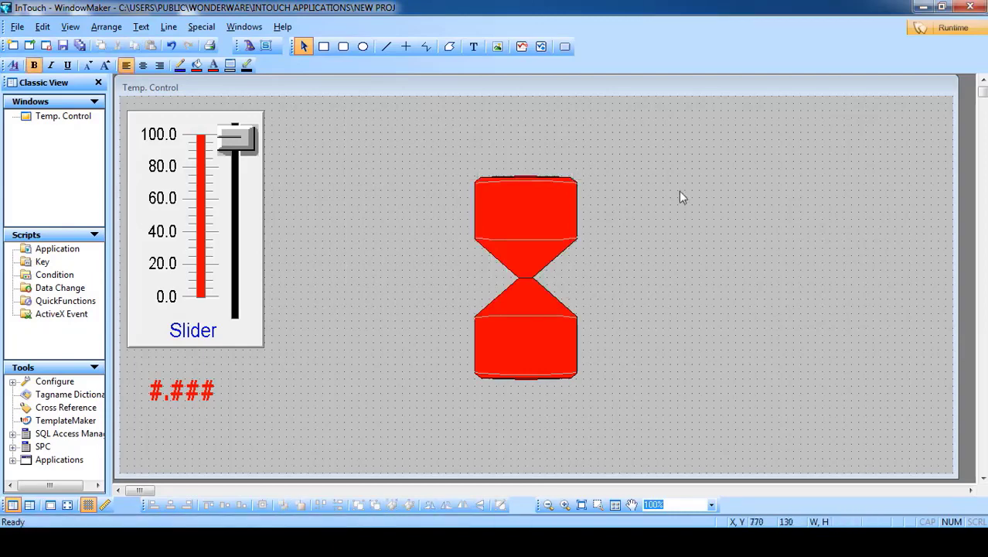
Step: Test the hourglass in runtime by moving the slider to 0 and up to about 97.8, and return to development
{"action": "left_click", "coordinate": [940, 28]}
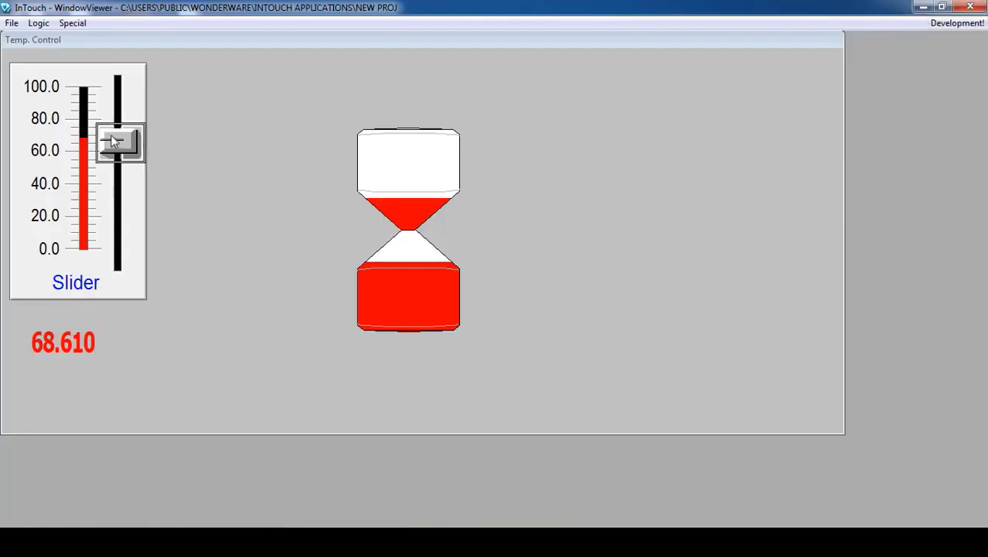
{"action": "left_click_drag", "start_coordinate": [119, 142], "coordinate": [118, 255]}
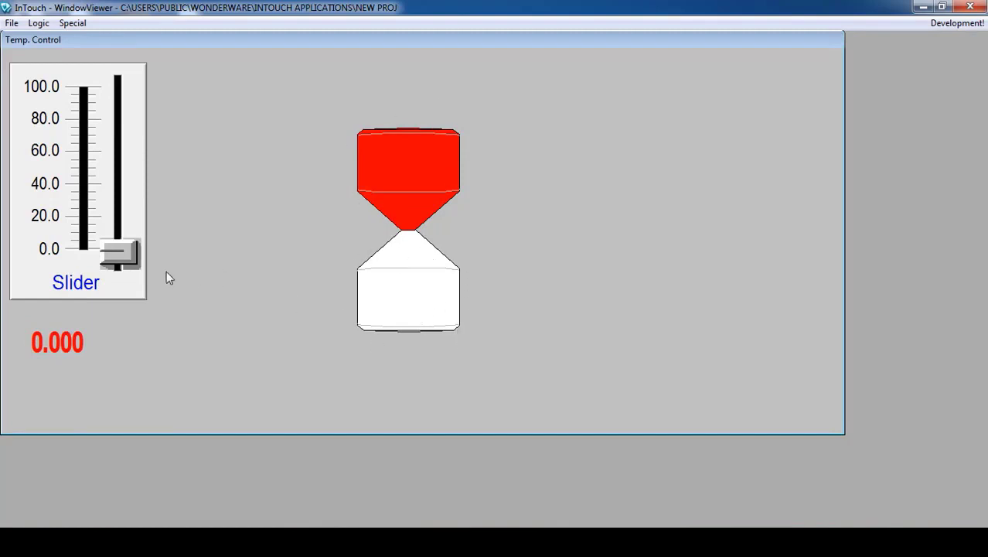
{"action": "left_click_drag", "start_coordinate": [120, 255], "coordinate": [116, 70]}
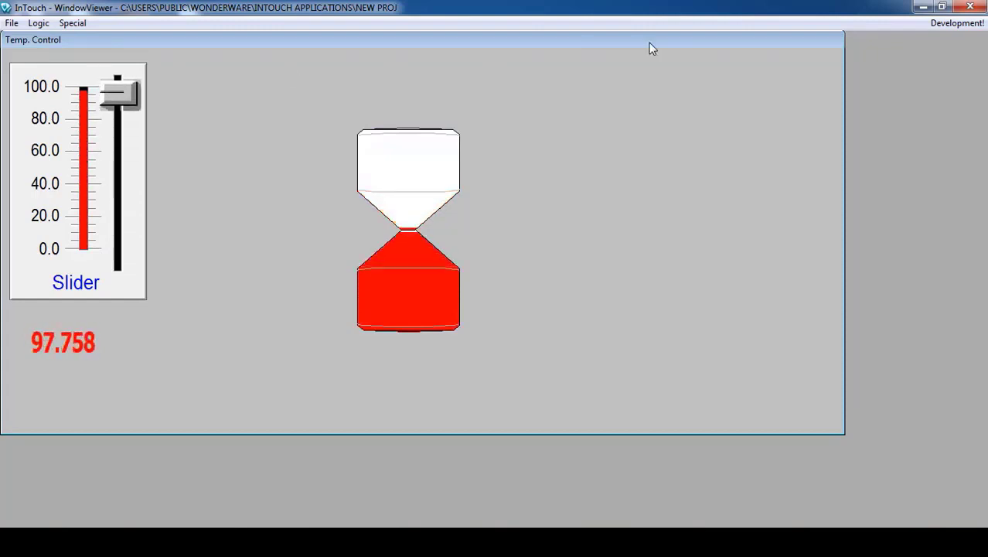
{"action": "left_click", "coordinate": [957, 22]}
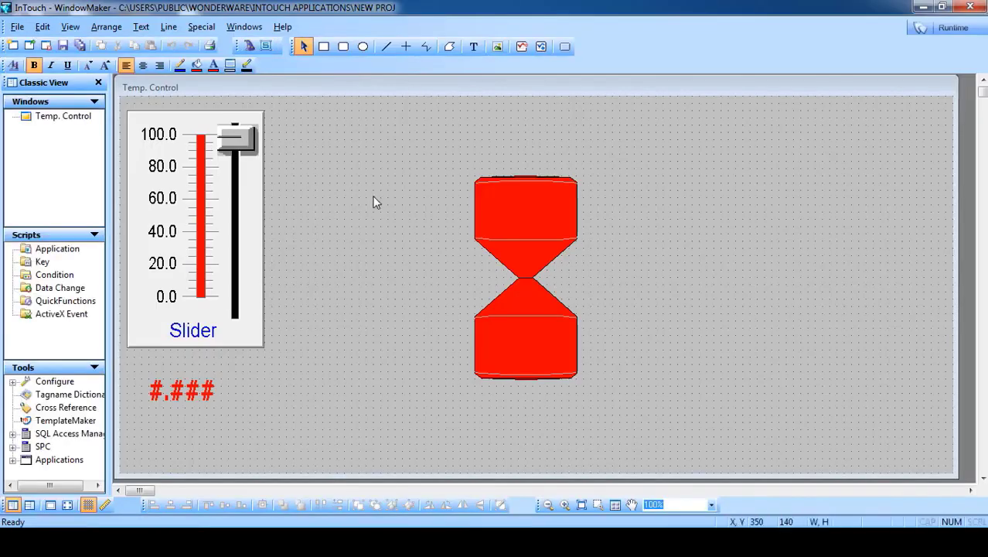